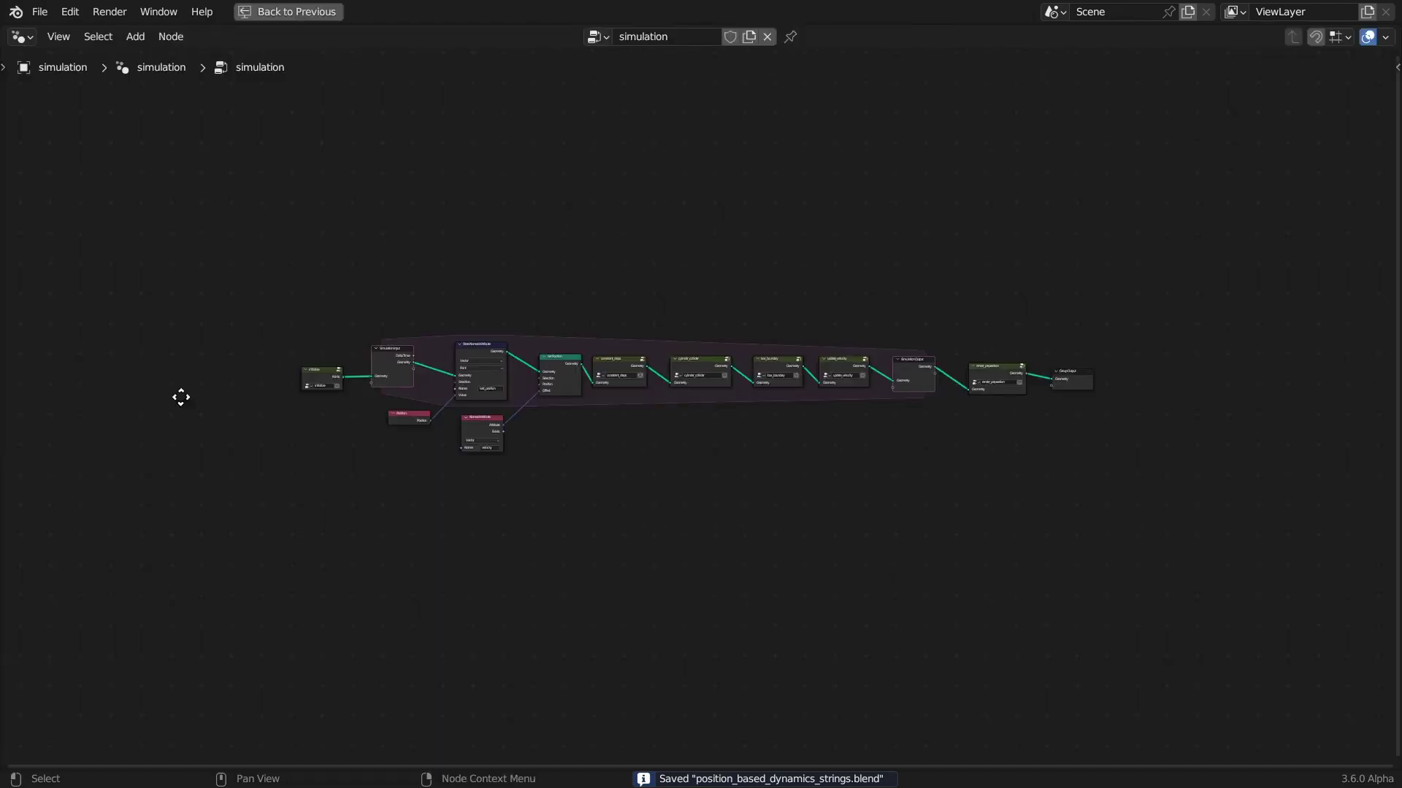
pyautogui.scroll(3, 181, 397)
pyautogui.scroll(2, 230, 449)
pyautogui.moveTo(232, 449); pyautogui.dragTo(706, 425, button='middle')
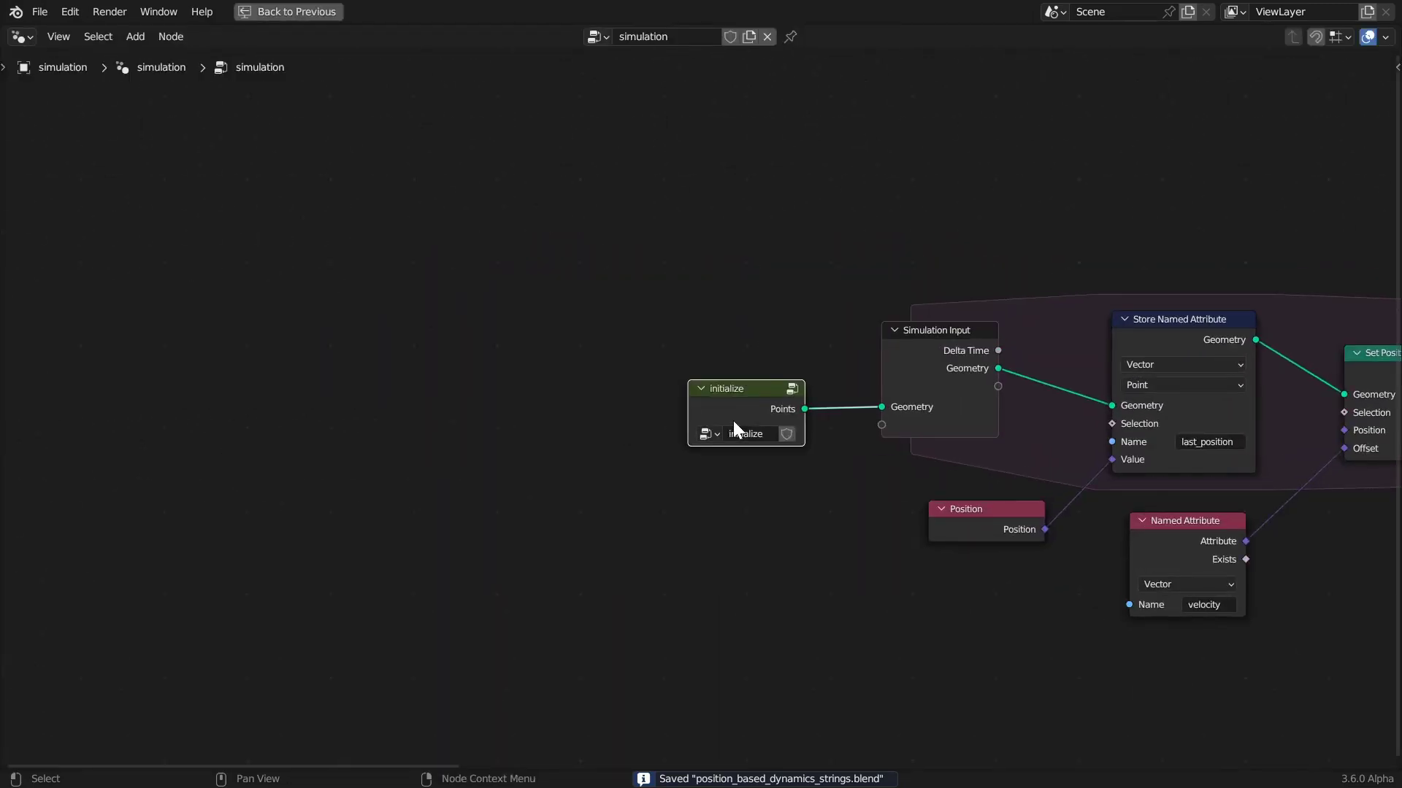
pyautogui.press('Tab')
pyautogui.scroll(-2, 289, 479)
pyautogui.scroll(2, 511, 532)
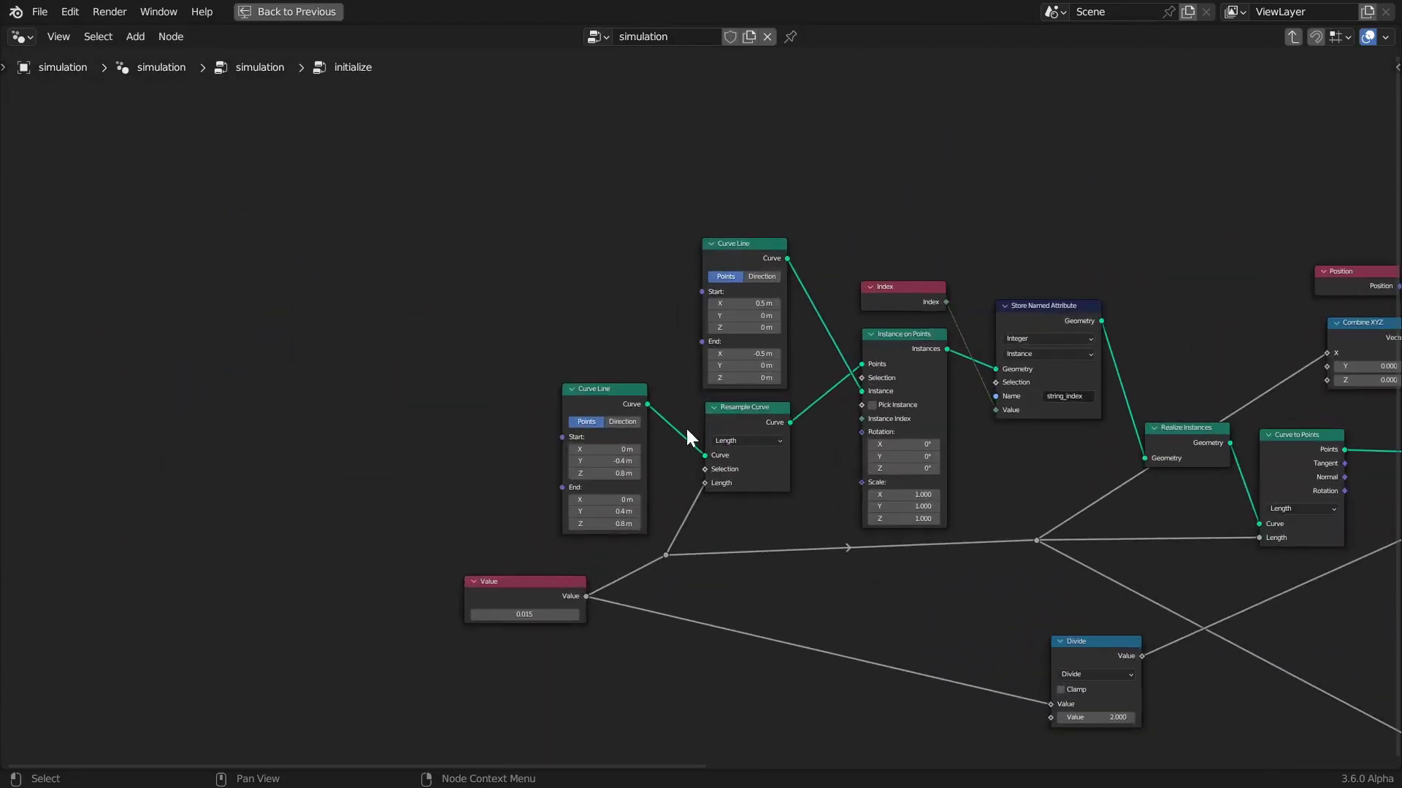
pyautogui.click(599, 391)
pyautogui.click(748, 415)
pyautogui.click(895, 333)
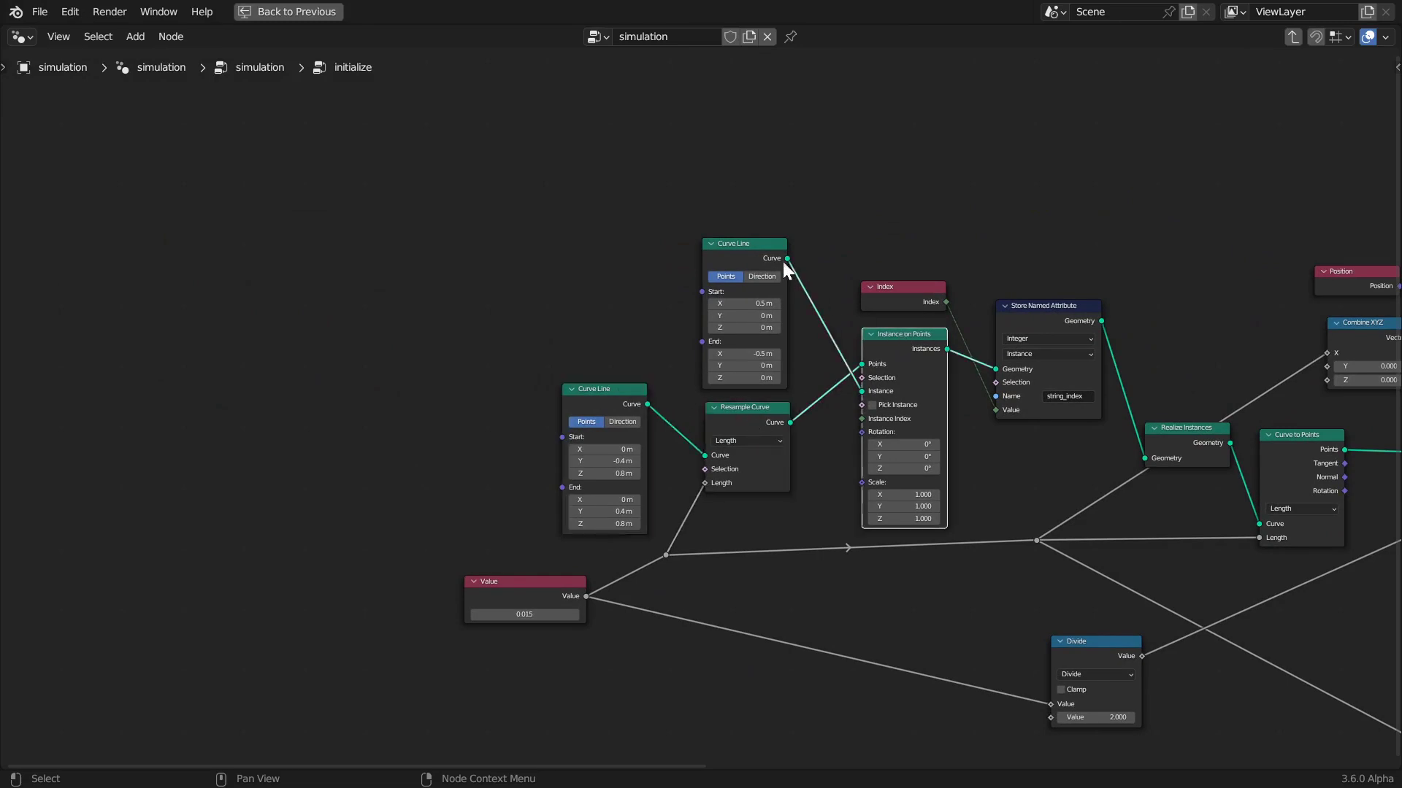
pyautogui.click(755, 242)
pyautogui.click(896, 335)
pyautogui.click(1026, 309)
pyautogui.scroll(3, 1046, 288)
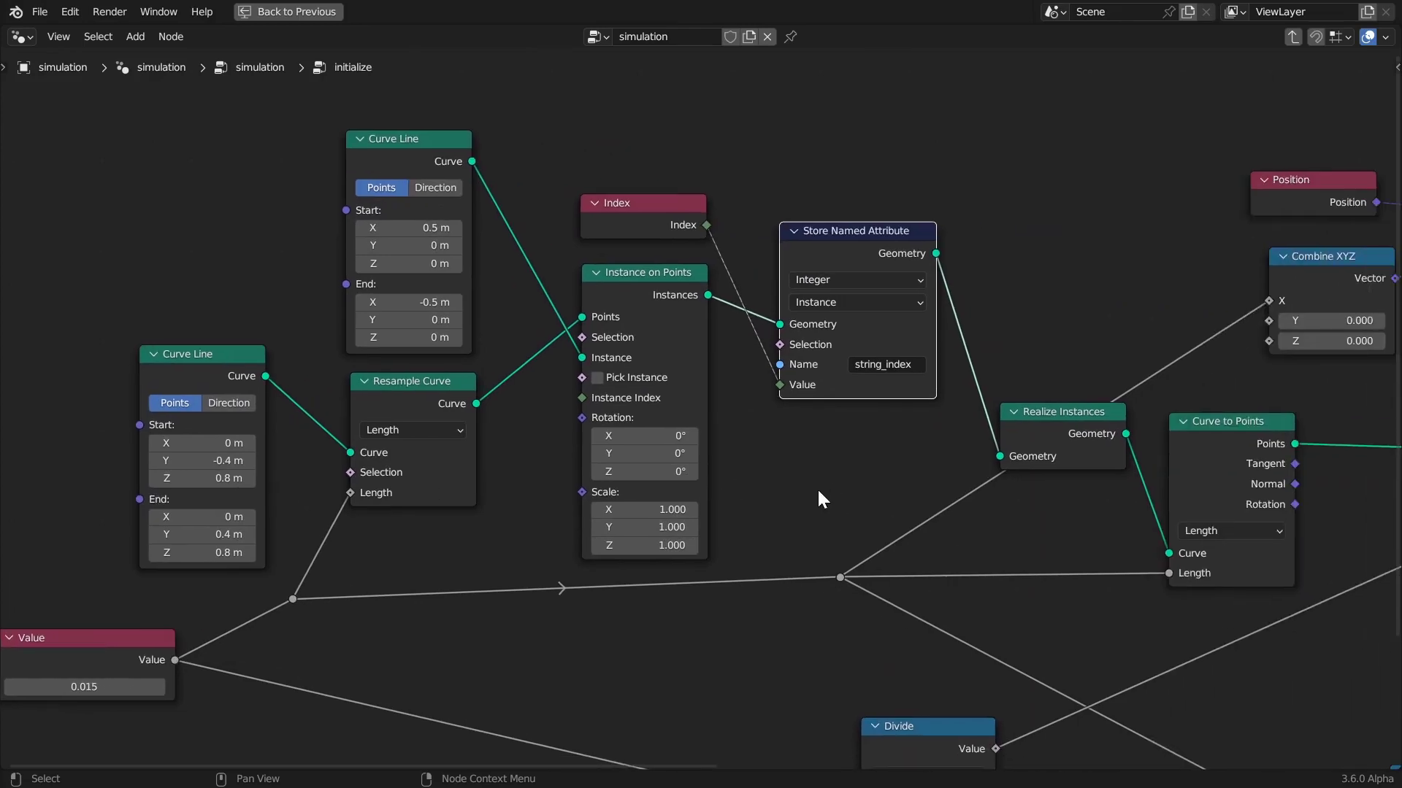
pyautogui.scroll(-2, 832, 365)
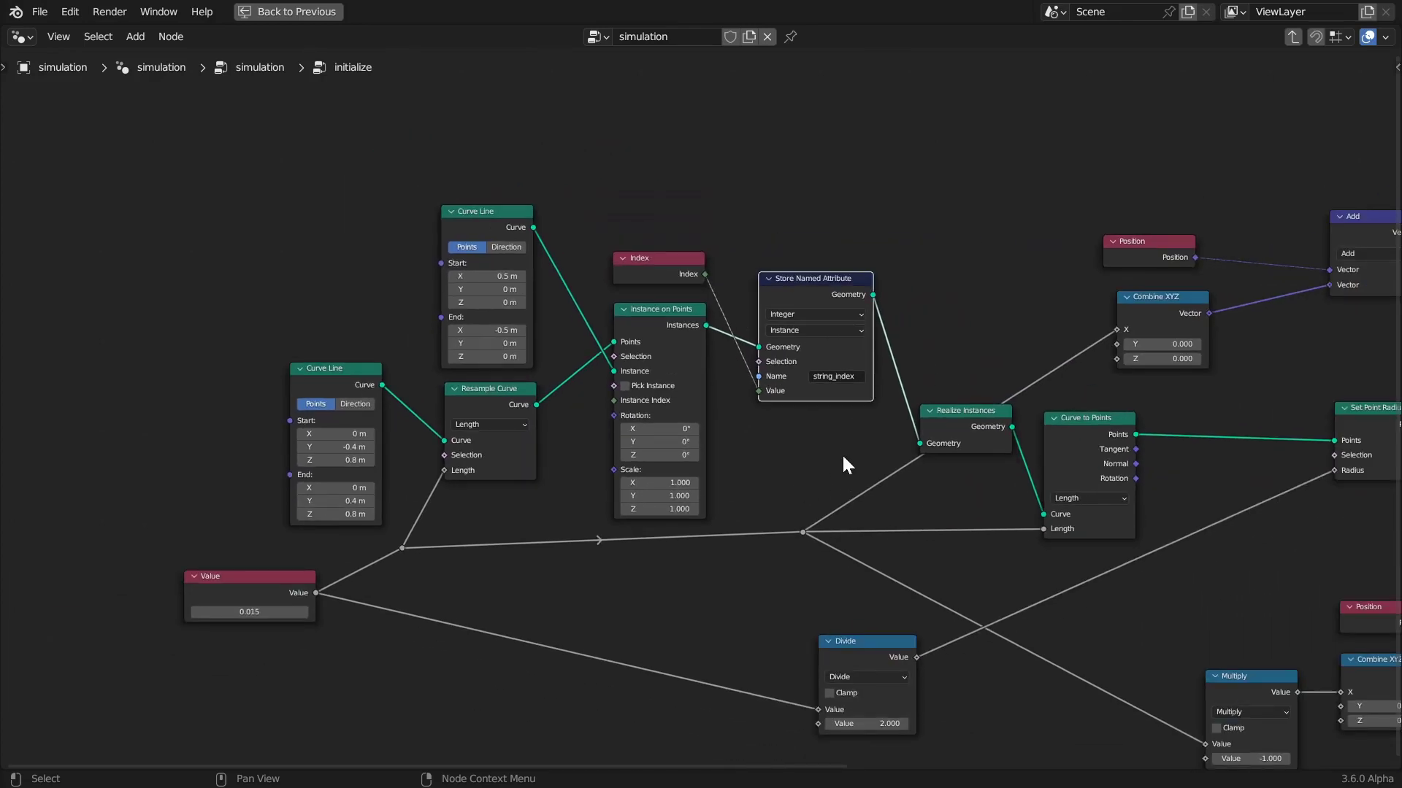
pyautogui.moveTo(842, 464); pyautogui.dragTo(857, 461, button='middle')
pyautogui.scroll(-2, 857, 460)
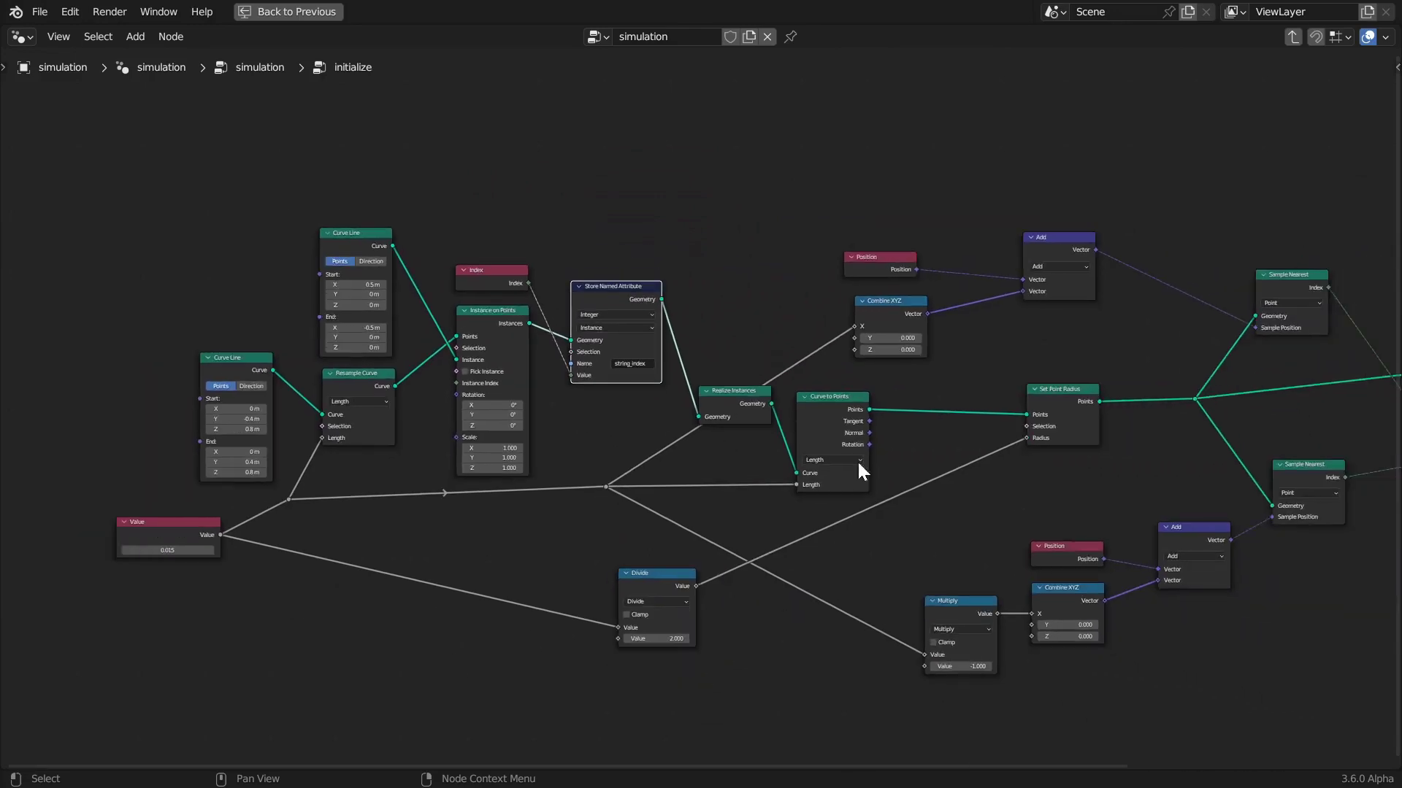
pyautogui.moveTo(1000, 492); pyautogui.dragTo(687, 466, button='middle')
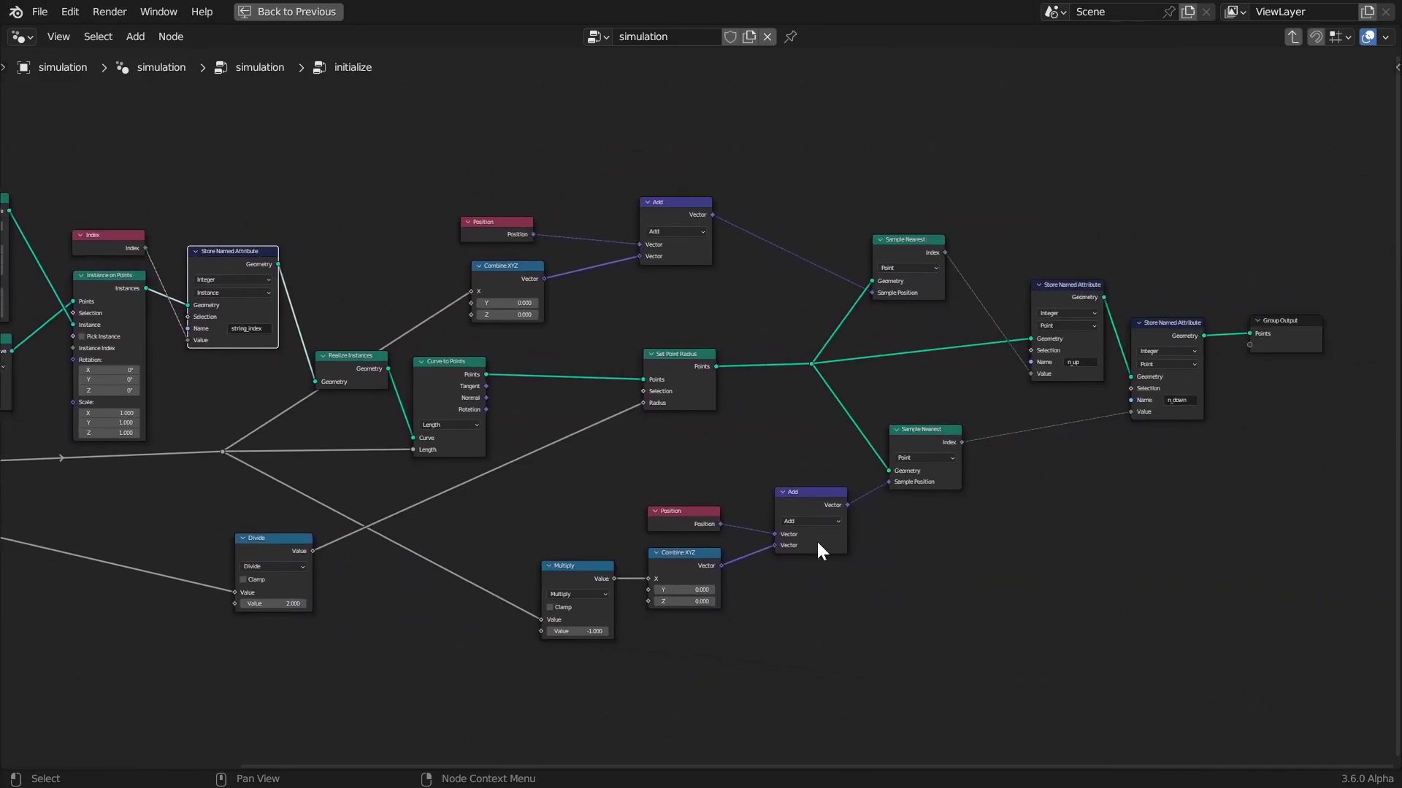
pyautogui.click(1170, 349)
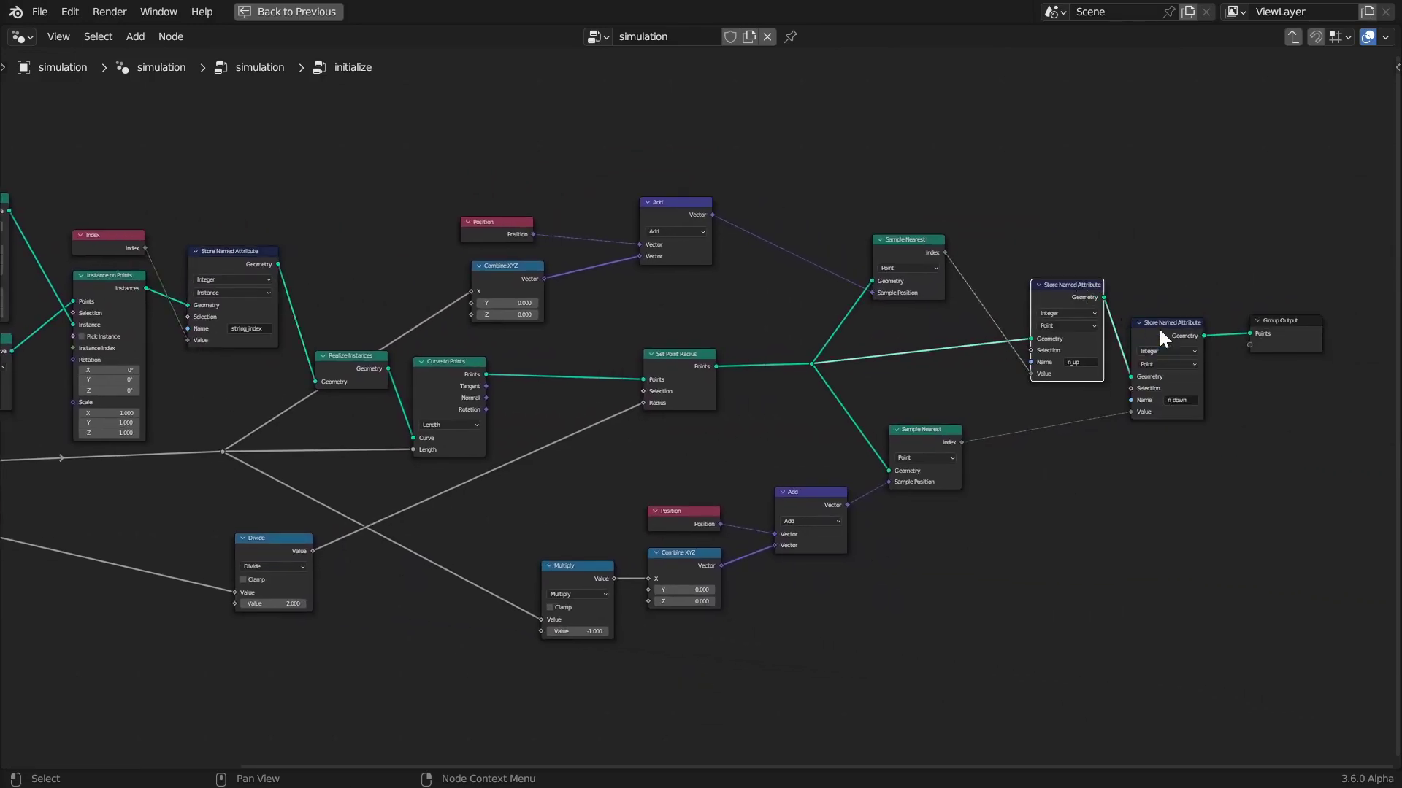
pyautogui.click(919, 235)
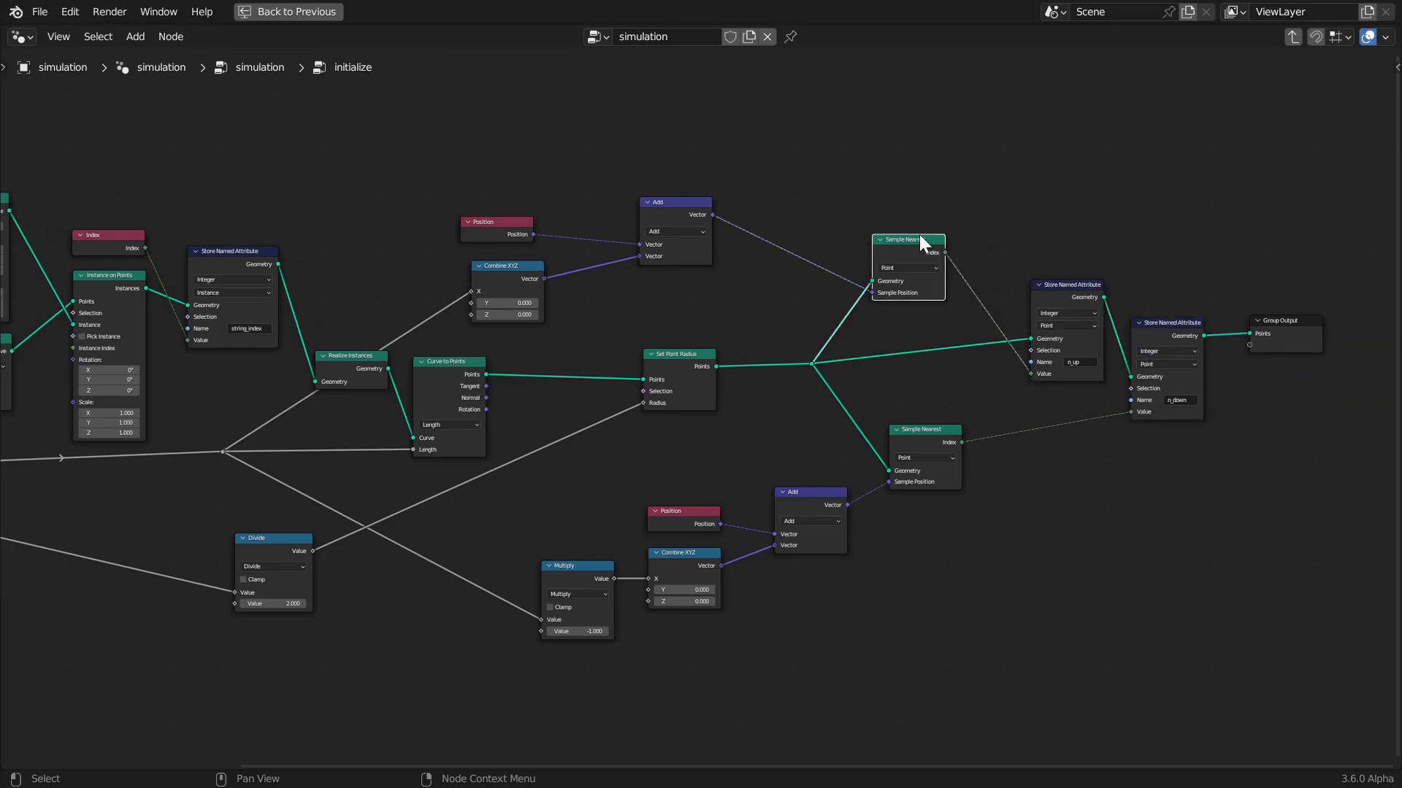
pyautogui.click(925, 446)
pyautogui.click(809, 492)
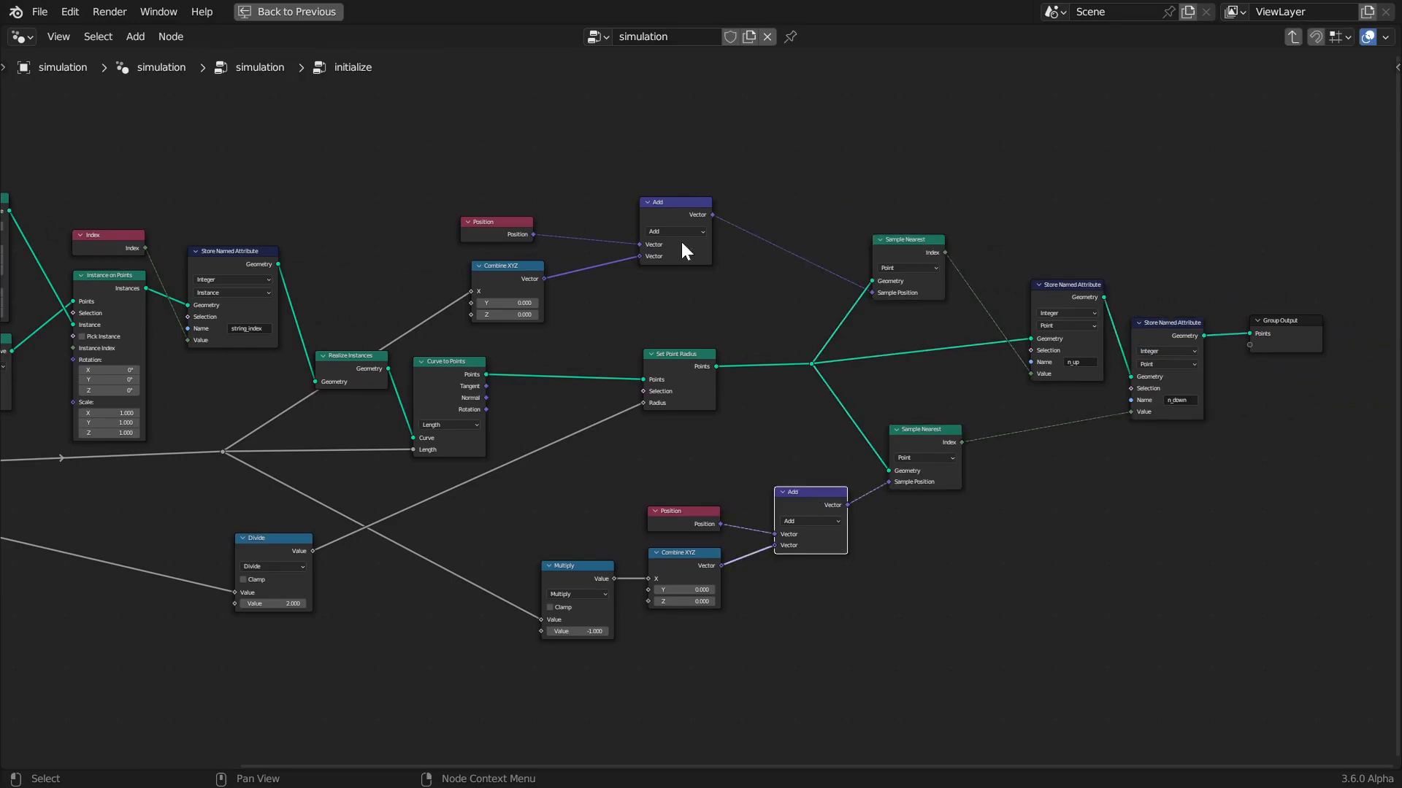
pyautogui.click(679, 203)
pyautogui.click(687, 507)
pyautogui.click(669, 571)
pyautogui.click(568, 574)
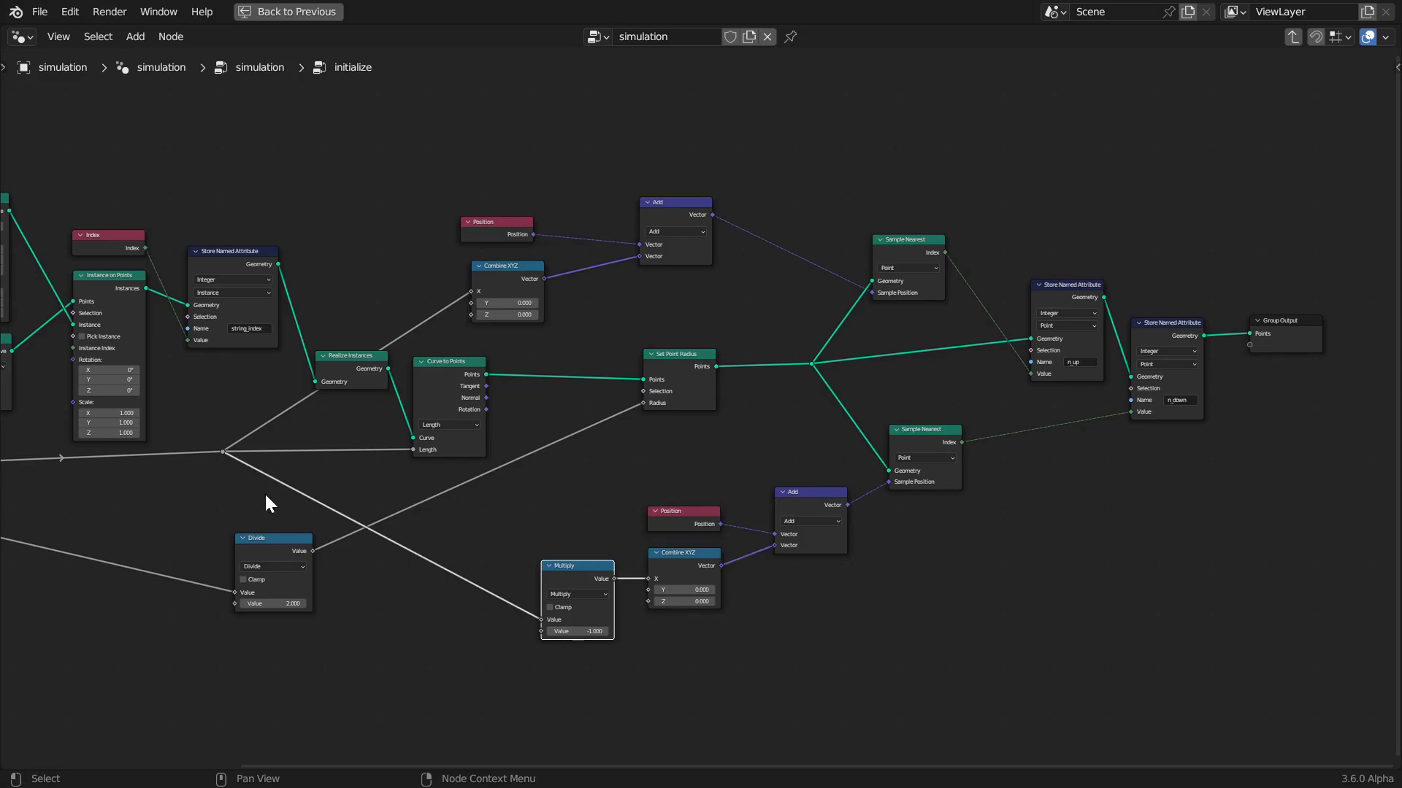
pyautogui.click(317, 410)
pyautogui.moveTo(319, 405); pyautogui.dragTo(575, 384, button='middle')
pyautogui.scroll(-1, 575, 384)
pyautogui.click(356, 423)
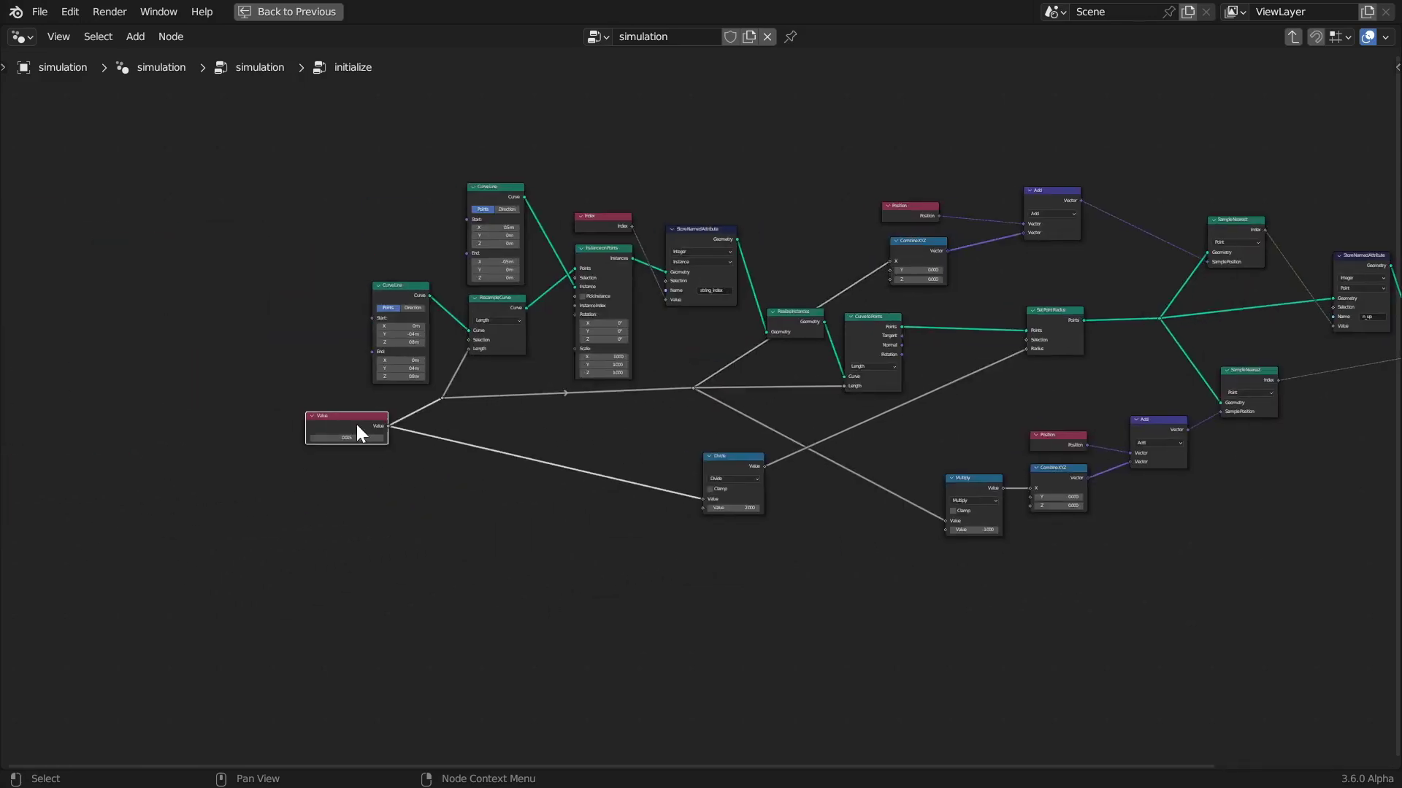
pyautogui.click(1339, 274)
pyautogui.moveTo(1374, 209); pyautogui.dragTo(1007, 284, button='middle')
pyautogui.scroll(1, 1006, 284)
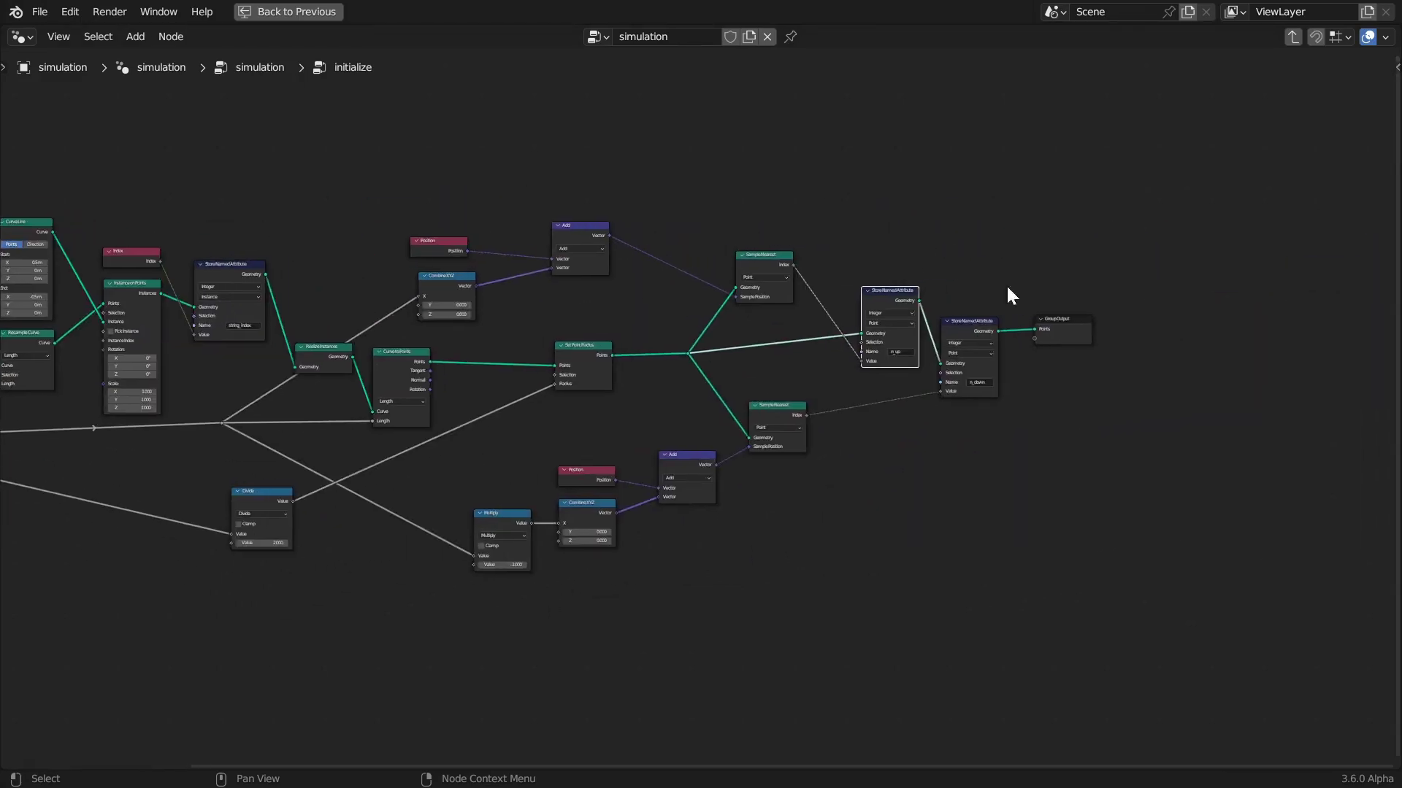
pyautogui.scroll(2, 1110, 303)
pyautogui.click(1164, 260)
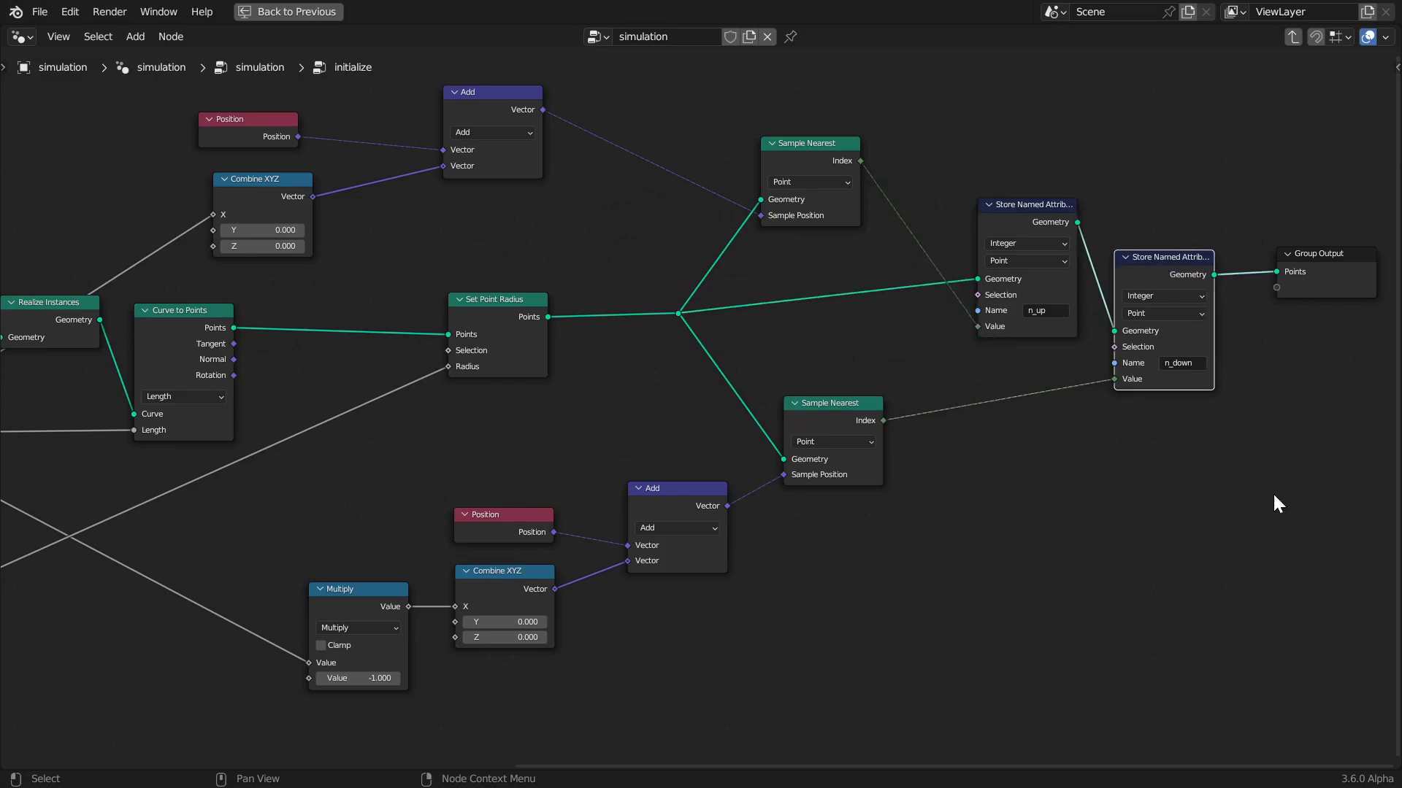
pyautogui.moveTo(1273, 492); pyautogui.dragTo(1071, 465, button='middle')
pyautogui.click(1110, 301)
pyautogui.press('Tab')
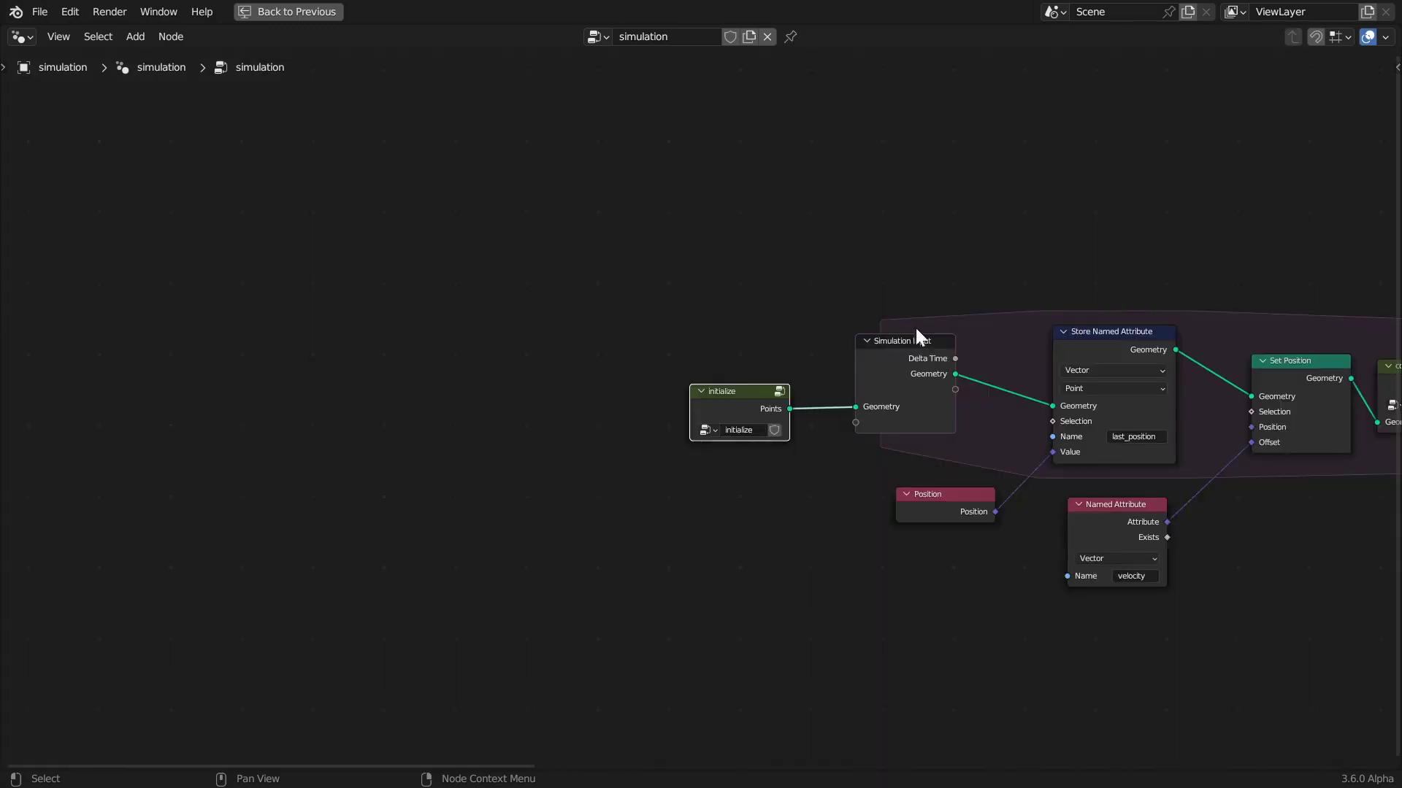
# - Inspect the last_position Store Named Attribute and Position nodes, then frame the whole simulation tree
pyautogui.moveTo(917, 332)
pyautogui.mouseDown(button='middle')
pyautogui.moveTo(739, 295)
pyautogui.moveTo(576, 292)
pyautogui.mouseUp(button='middle')
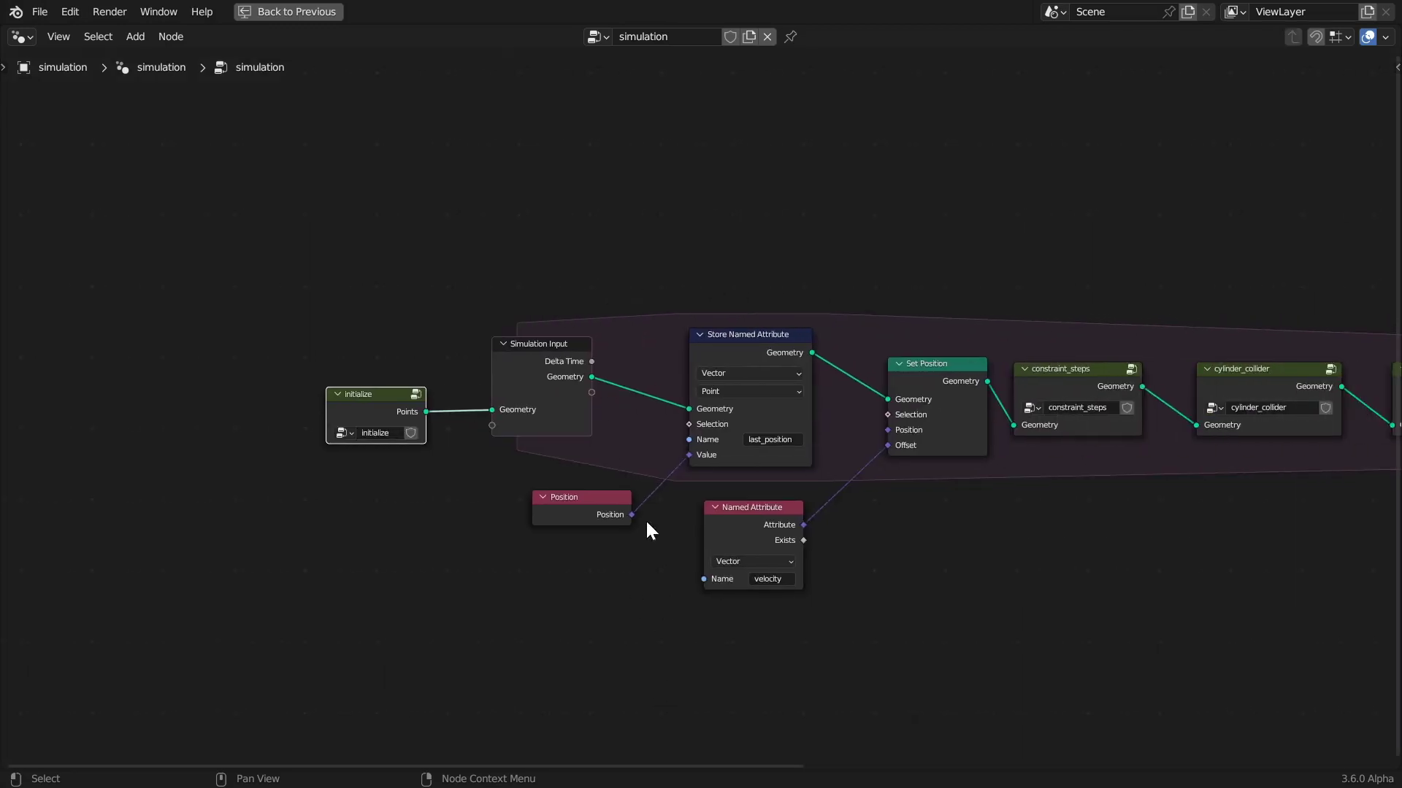
pyautogui.click(722, 335)
pyautogui.click(609, 505)
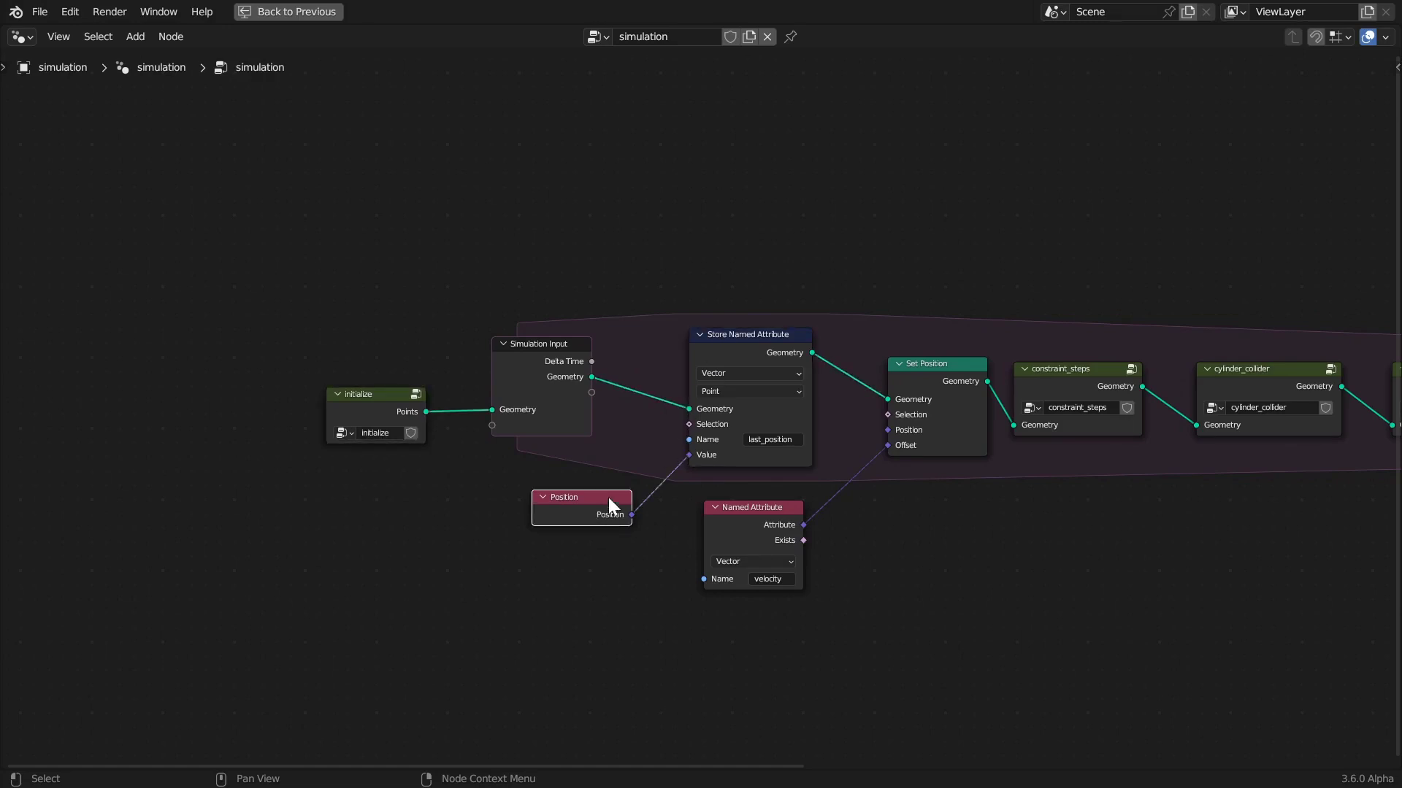
pyautogui.click(735, 342)
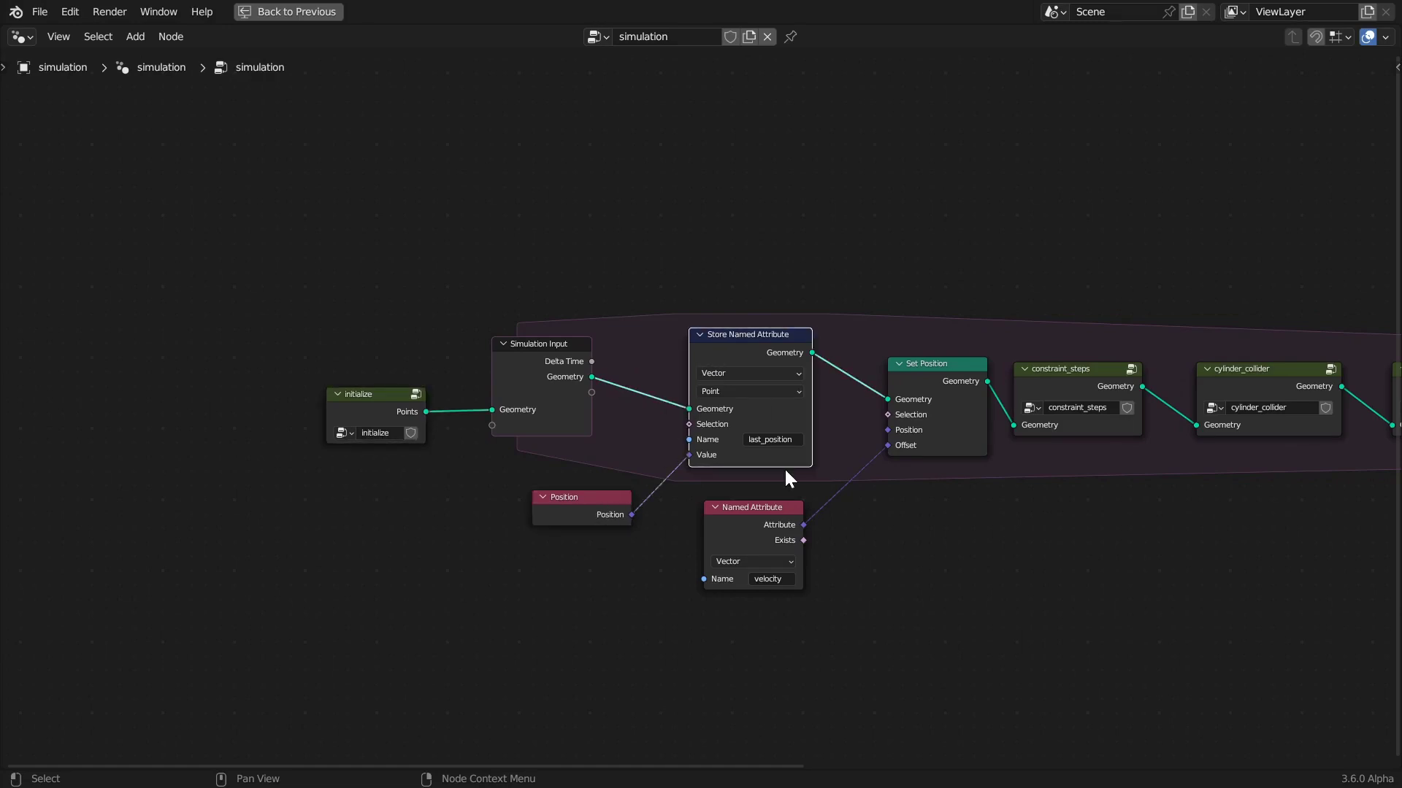
pyautogui.press('Home')
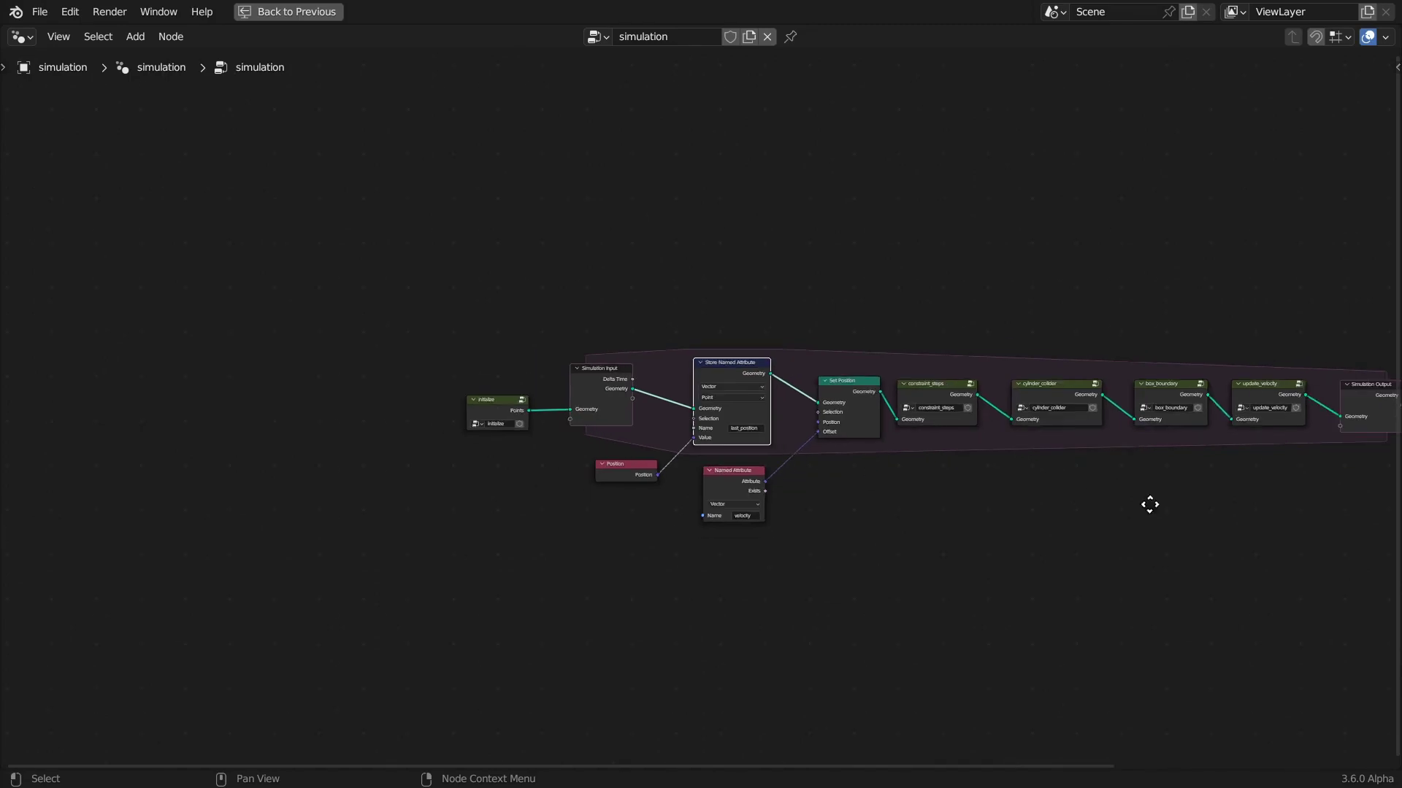
# - Review update_velocity, Set Position and velocity nodes, then select the constraint_steps group node
pyautogui.click(967, 382)
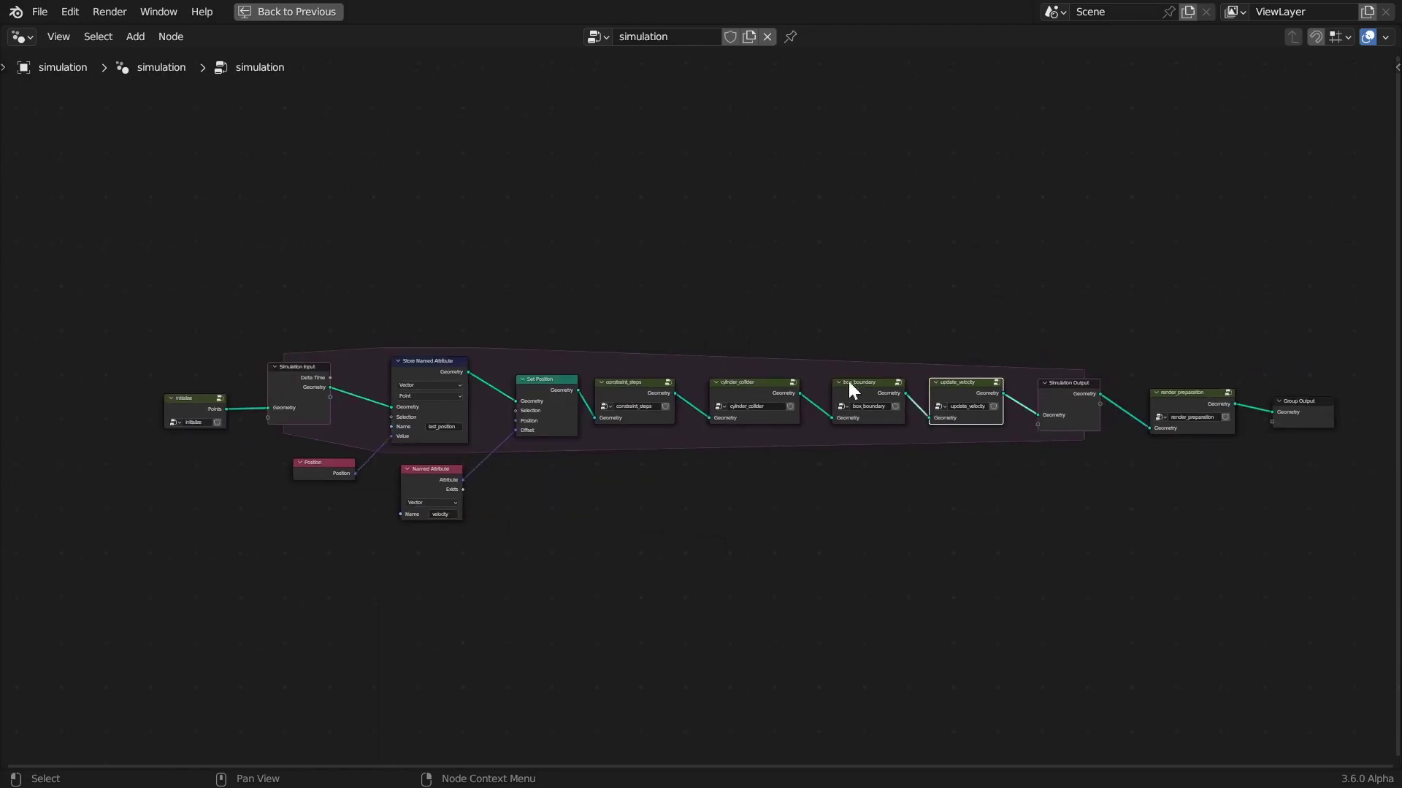
pyautogui.click(428, 363)
pyautogui.scroll(2, 617, 369)
pyautogui.click(671, 355)
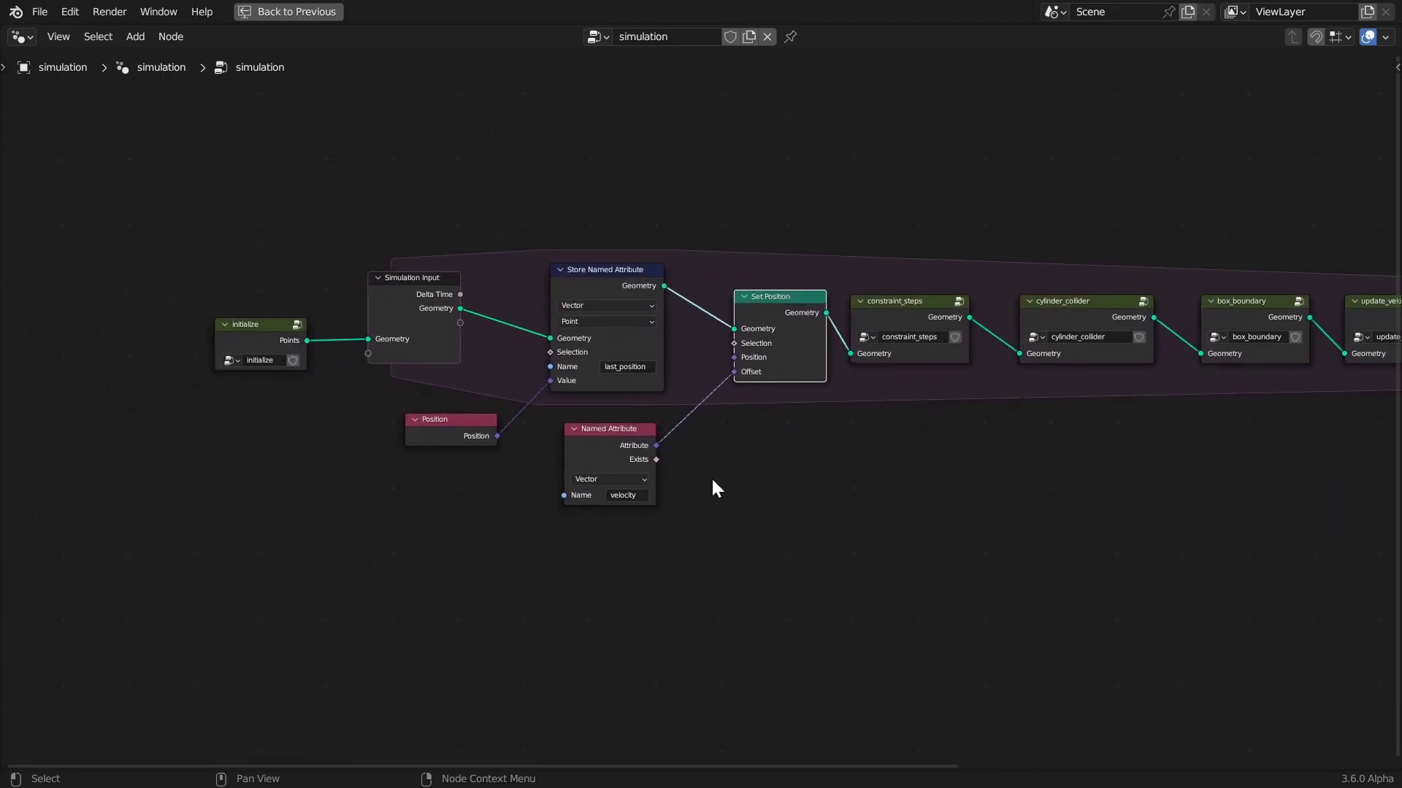
pyautogui.scroll(1, 711, 488)
pyautogui.click(574, 460)
pyautogui.click(794, 278)
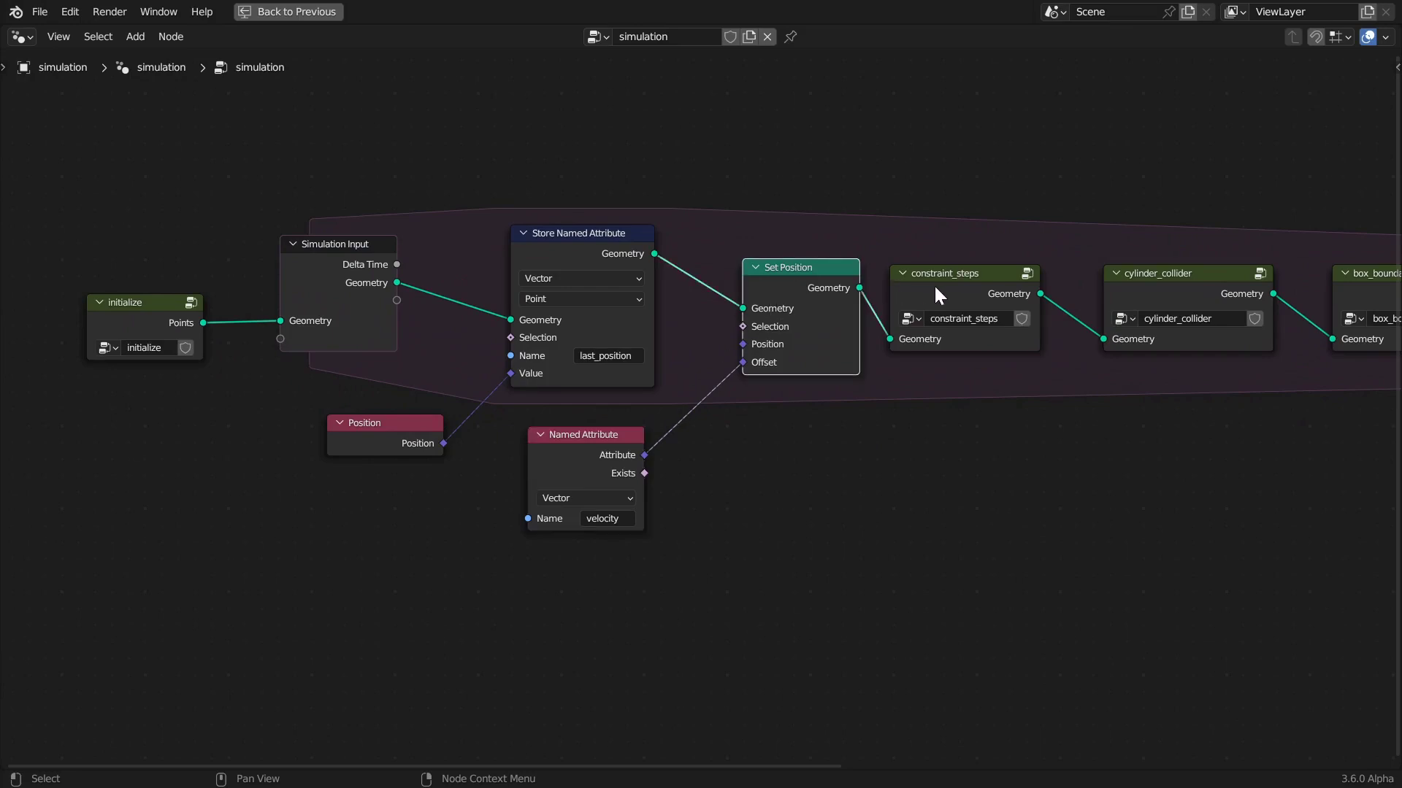
pyautogui.click(934, 284)
pyautogui.moveTo(1060, 420); pyautogui.dragTo(871, 428, button='middle')
# - Enter constraint_steps, review its four combined_constraints nodes, and open the fourth one
pyautogui.press('Tab')
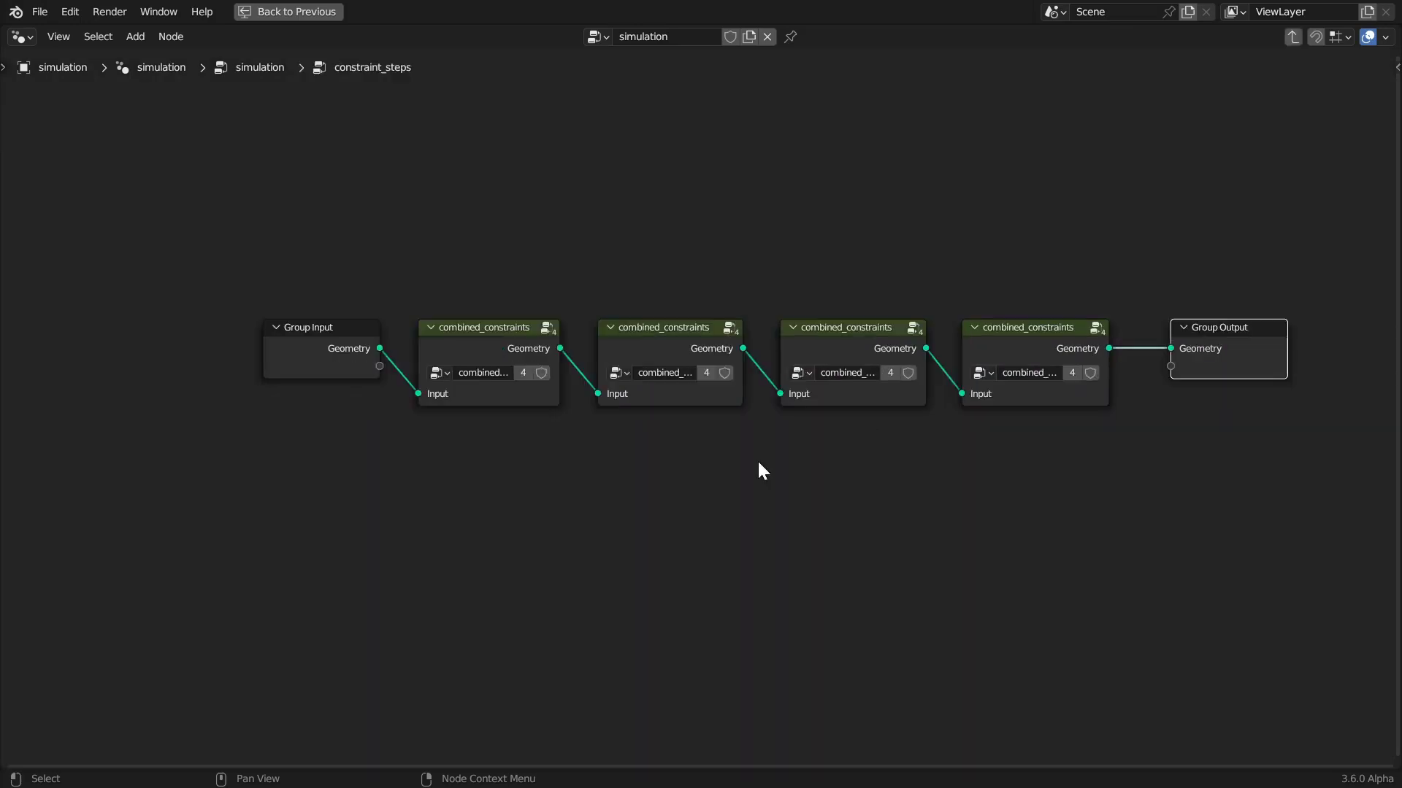
pyautogui.click(471, 341)
pyautogui.click(664, 339)
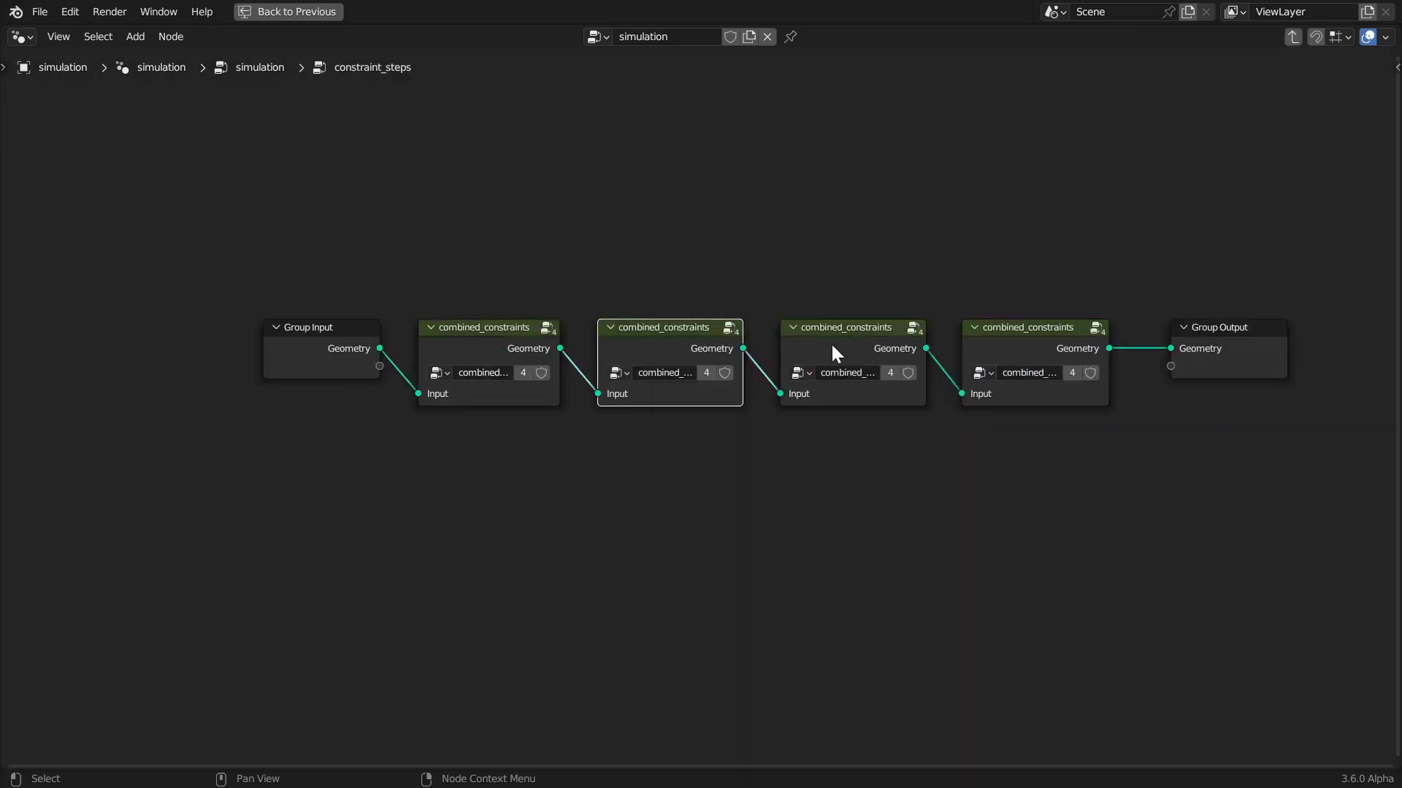
pyautogui.click(831, 342)
pyautogui.click(1030, 355)
pyautogui.press('Tab')
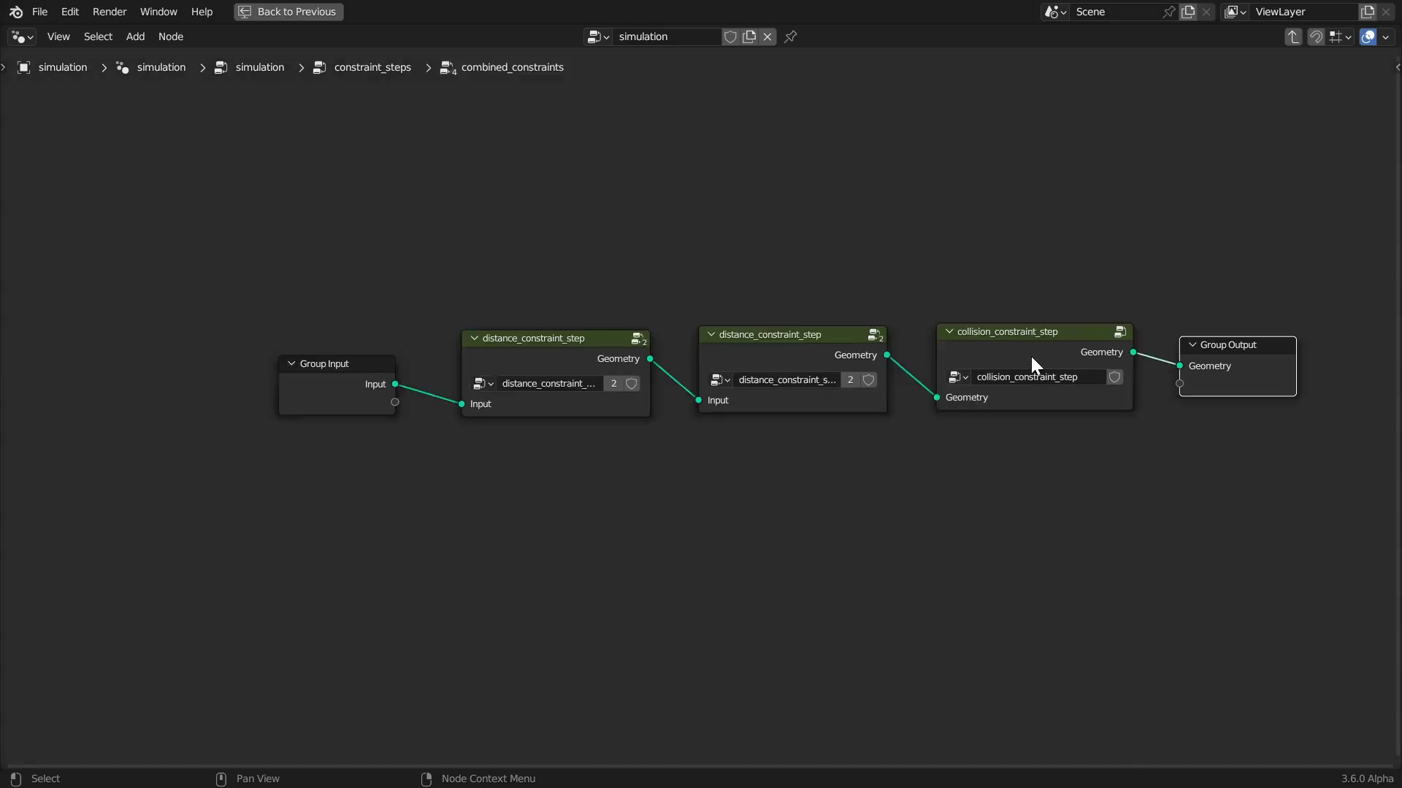
# - Review the distance and collision constraint step nodes, then enter the second distance_constraint_step
pyautogui.click(521, 361)
pyautogui.click(783, 358)
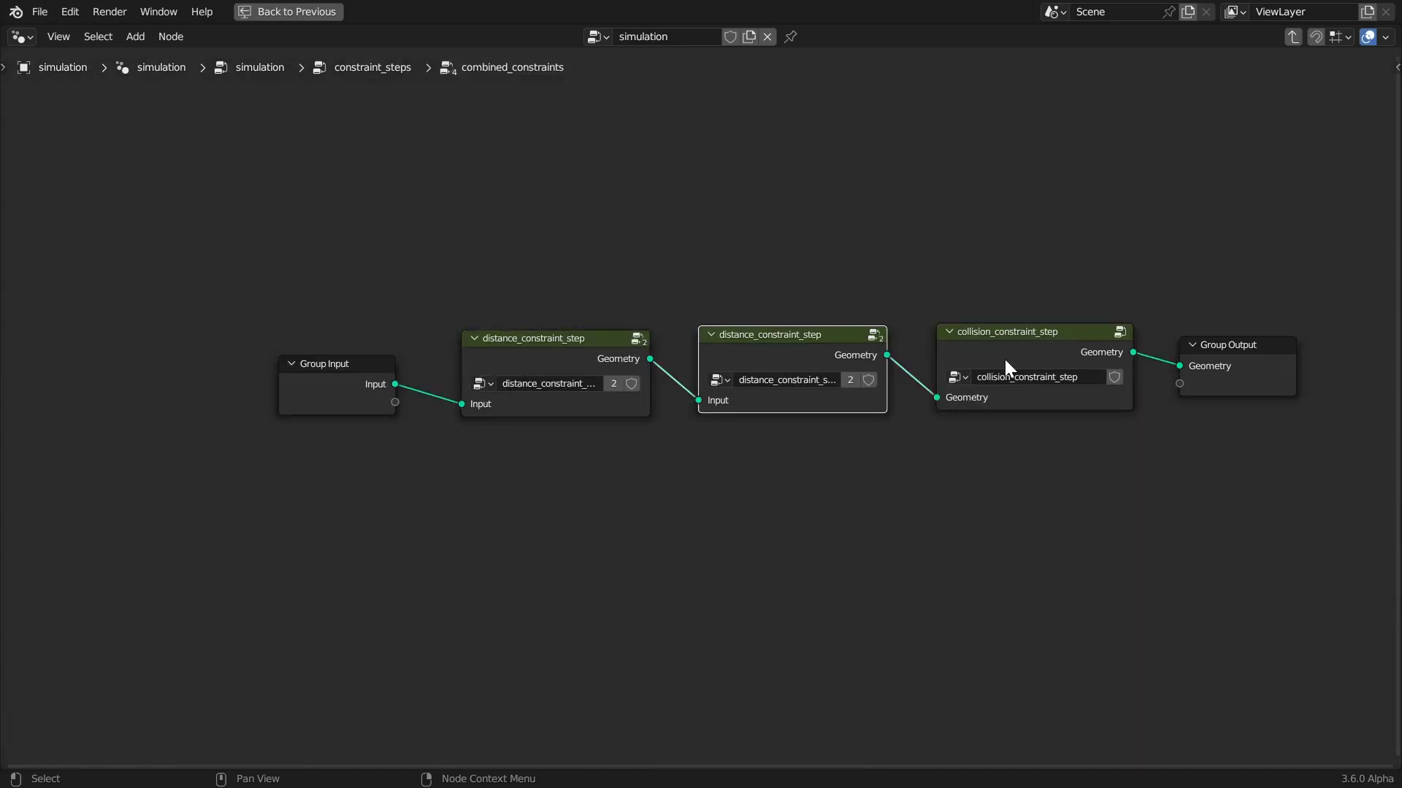
pyautogui.click(1007, 365)
pyautogui.click(788, 363)
pyautogui.press('Tab')
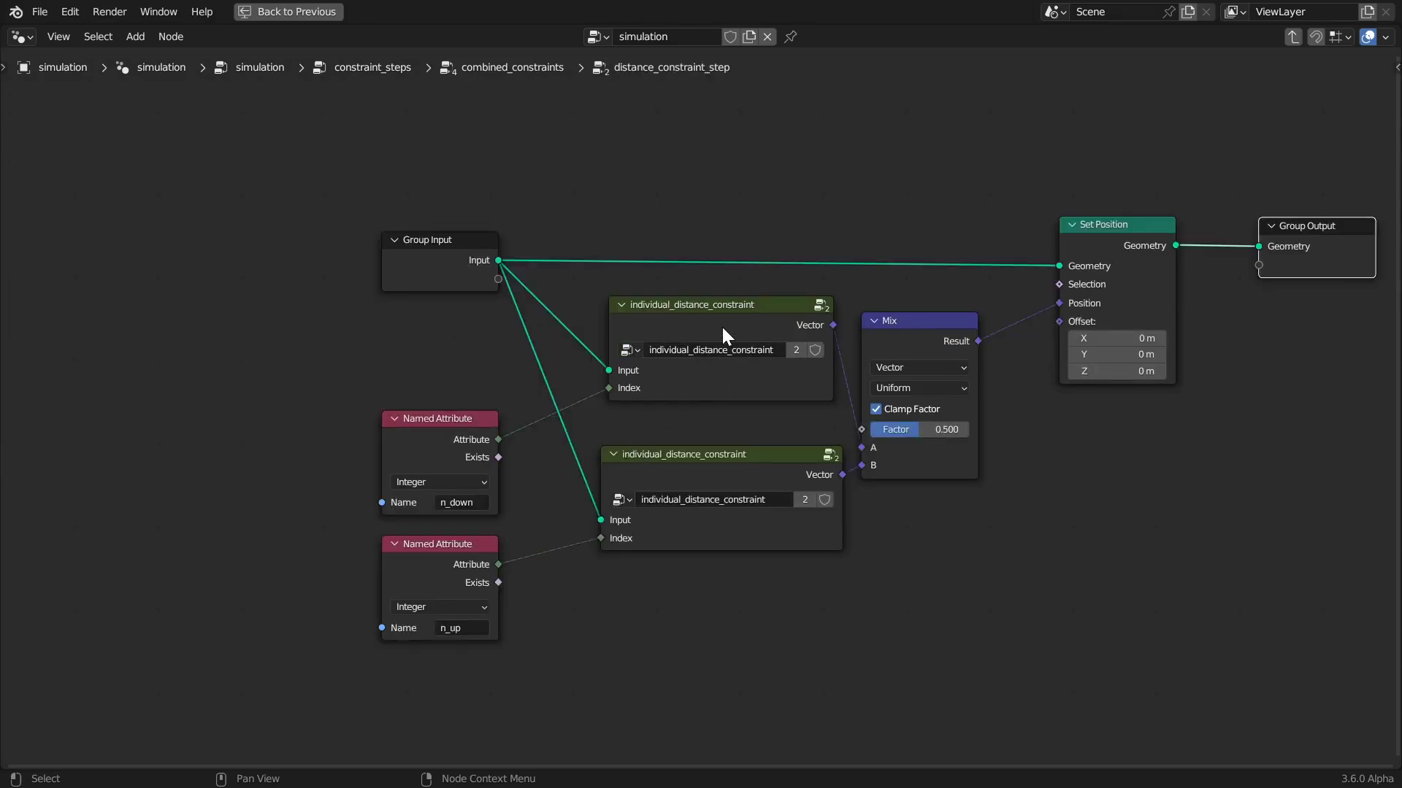
# - Check individual_distance_constraint, n_down/n_up, Mix and Set Position nodes, then enter the top individual_distance_constraint
pyautogui.click(721, 328)
pyautogui.click(707, 478)
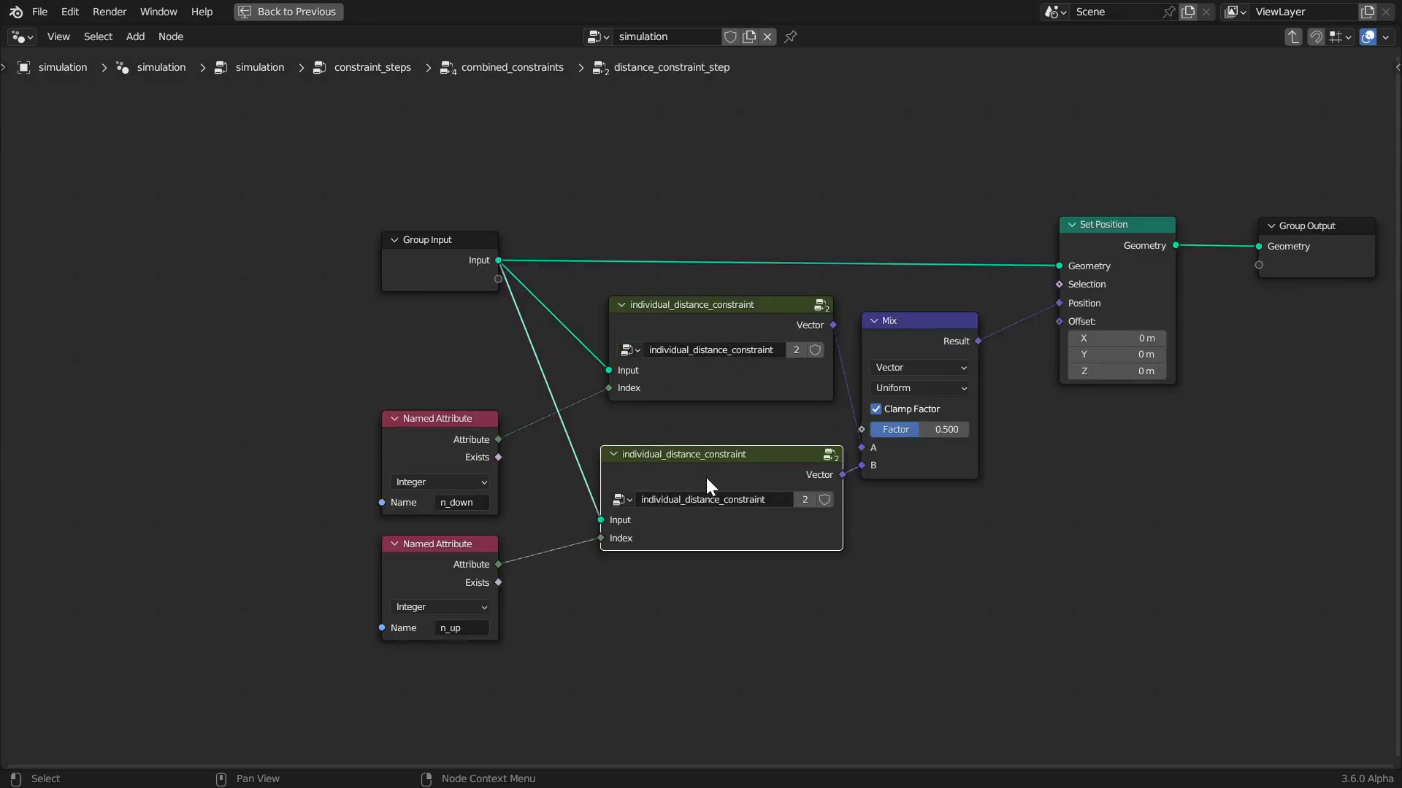
pyautogui.click(422, 451)
pyautogui.click(420, 572)
pyautogui.click(424, 451)
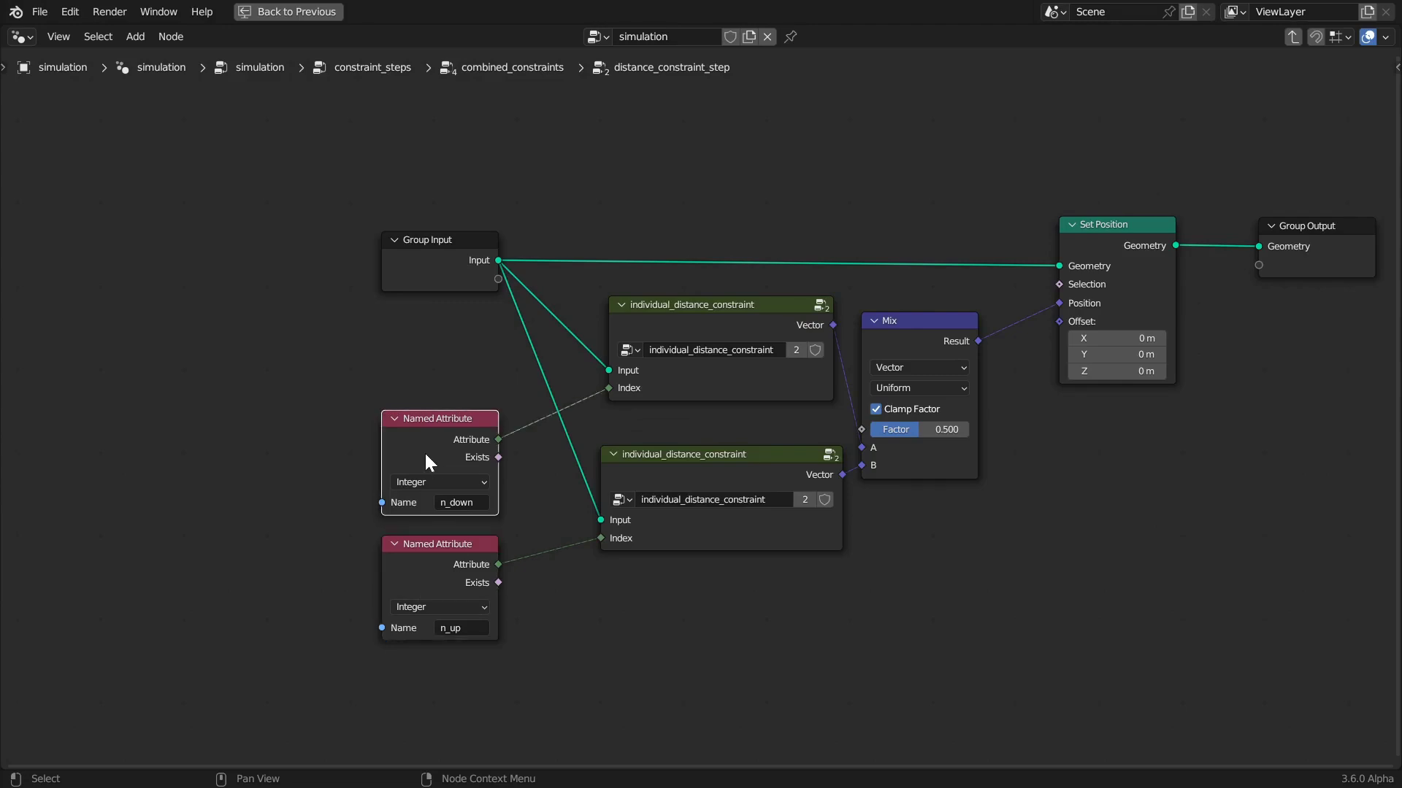
pyautogui.click(914, 334)
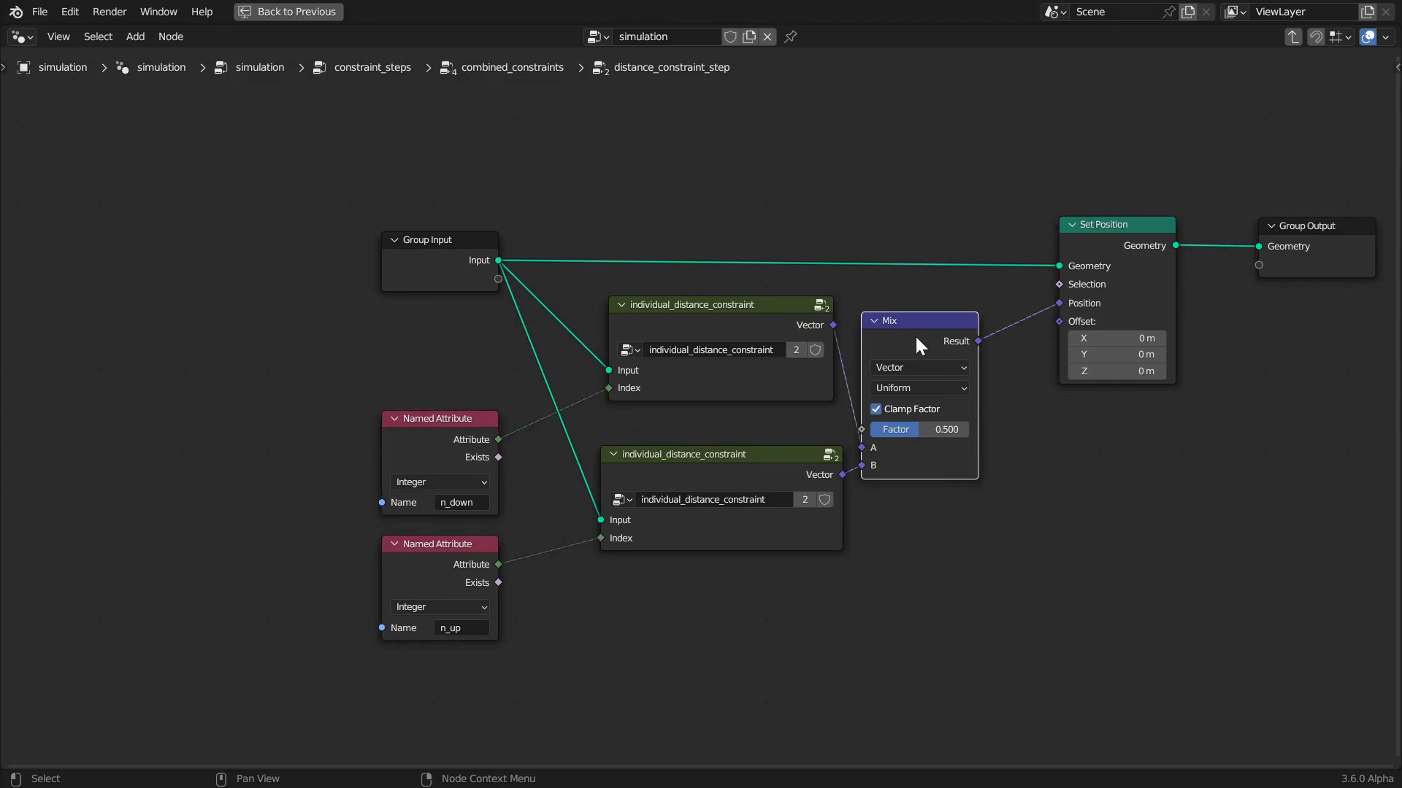
pyautogui.click(1114, 249)
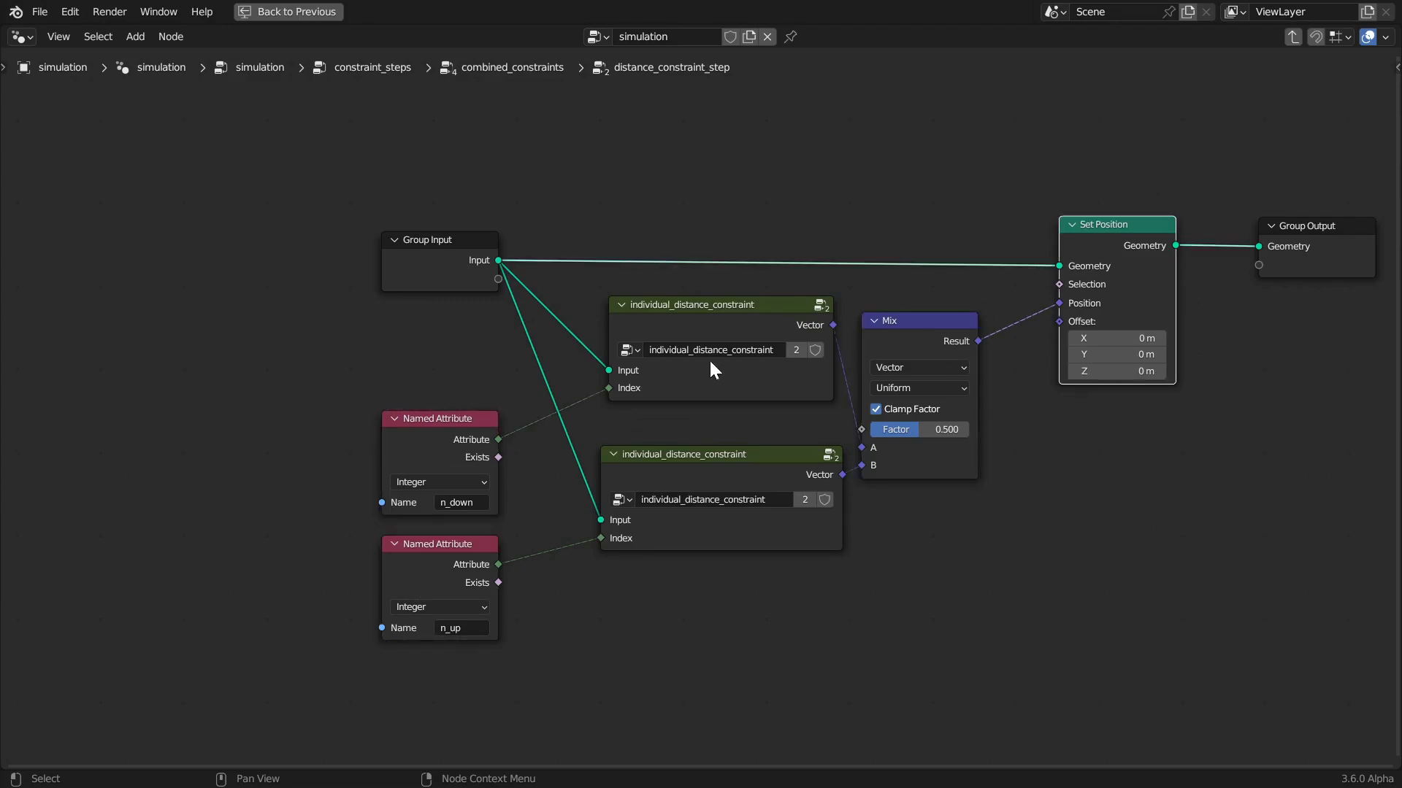
pyautogui.click(704, 325)
pyautogui.press('Tab')
pyautogui.scroll(-2, 644, 421)
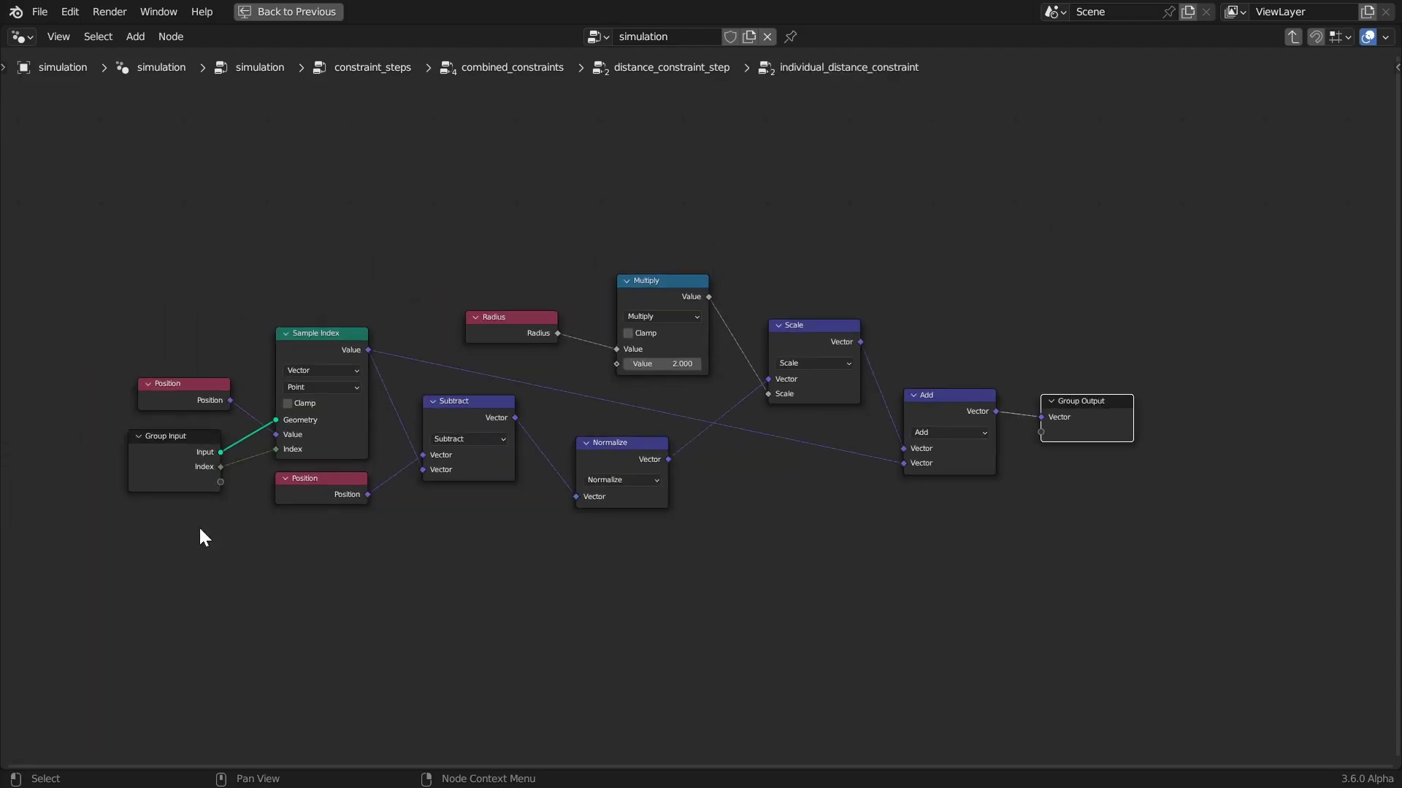
# - Trace the Group Input, Position, Sample Index, Subtract and Normalize nodes of individual_distance_constraint
pyautogui.click(155, 479)
pyautogui.click(172, 394)
pyautogui.click(310, 352)
pyautogui.click(450, 430)
pyautogui.click(332, 484)
pyautogui.click(470, 408)
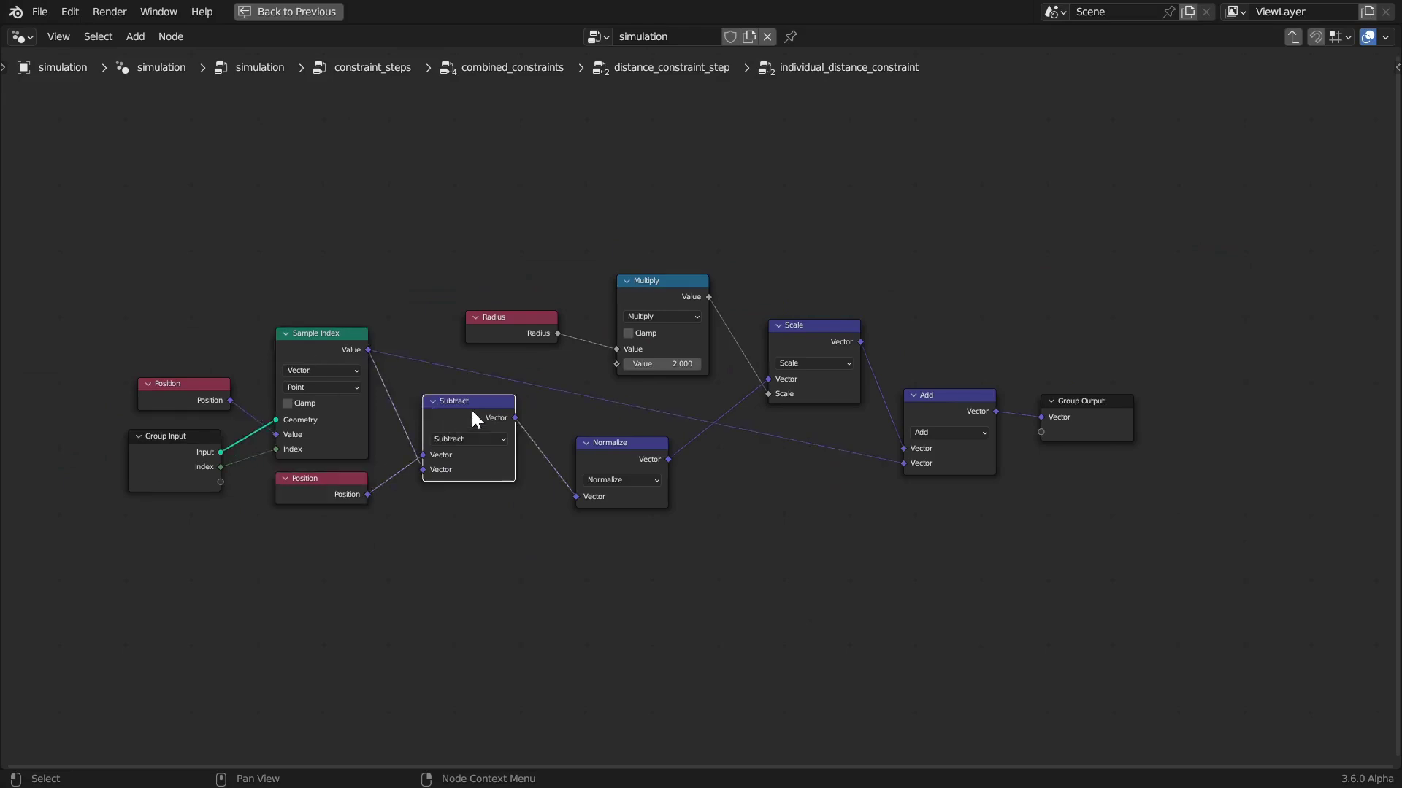
pyautogui.click(610, 454)
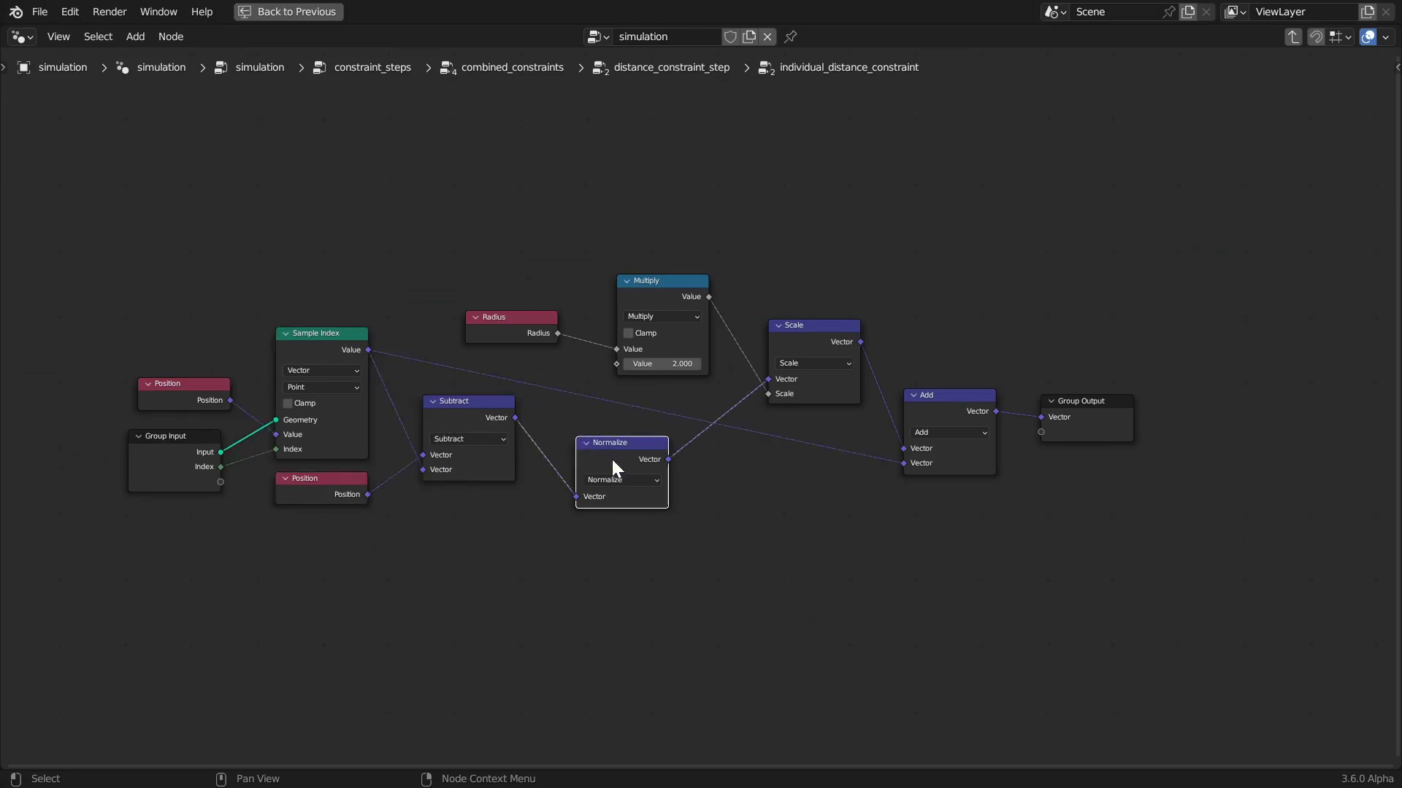
# - Trace the Scale, Multiply, Radius, Add and Group Output nodes
pyautogui.click(794, 343)
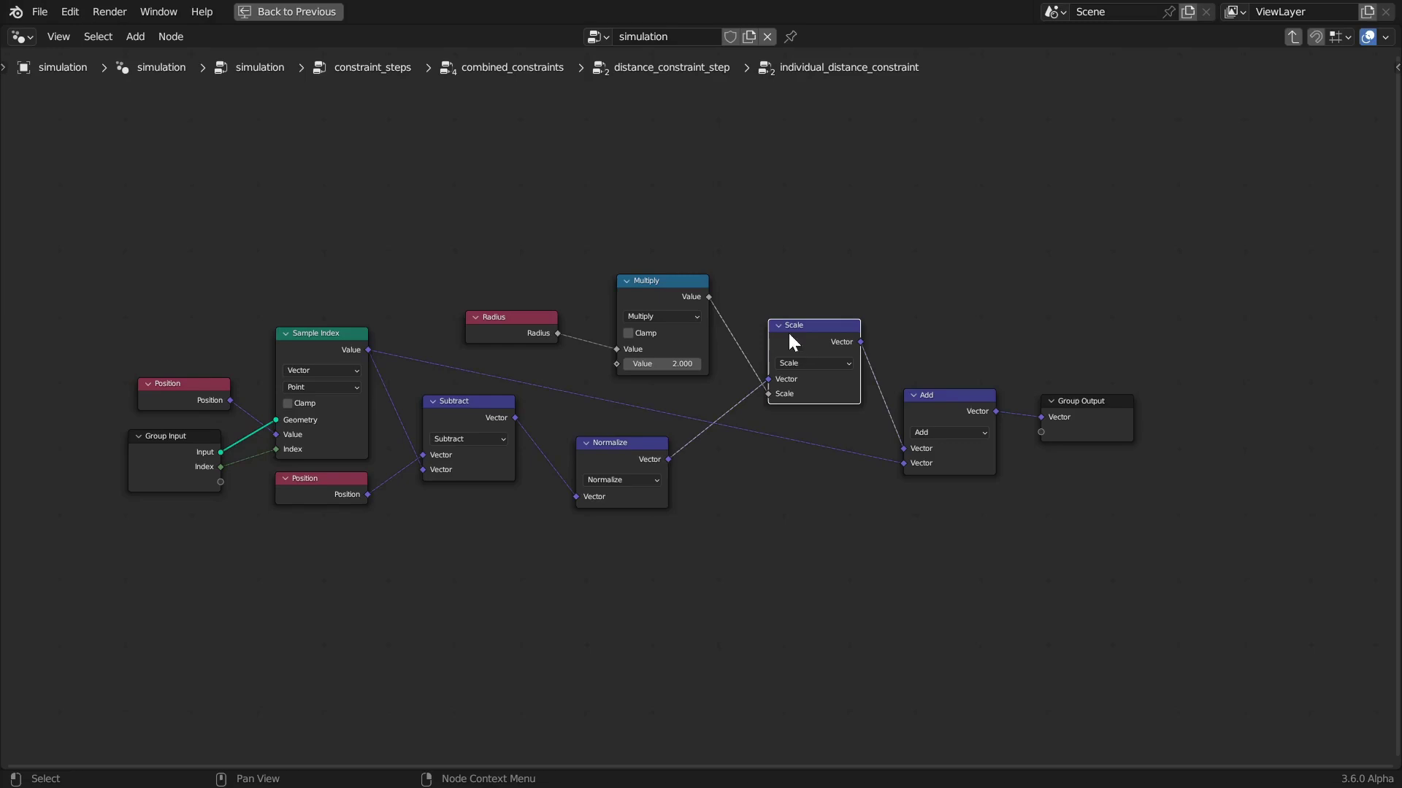
pyautogui.click(667, 295)
pyautogui.click(545, 316)
pyautogui.click(645, 301)
pyautogui.click(516, 321)
pyautogui.click(959, 398)
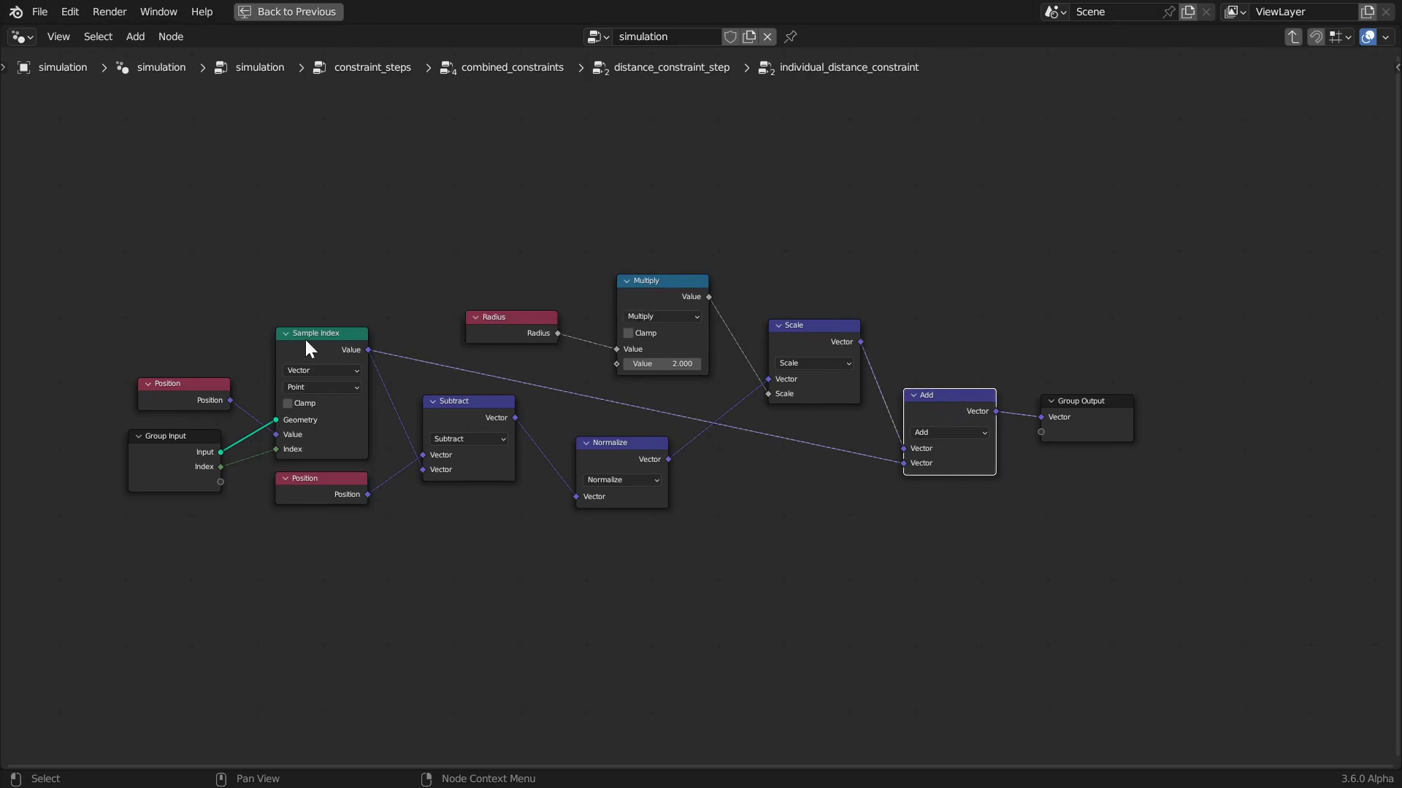
pyautogui.click(1107, 414)
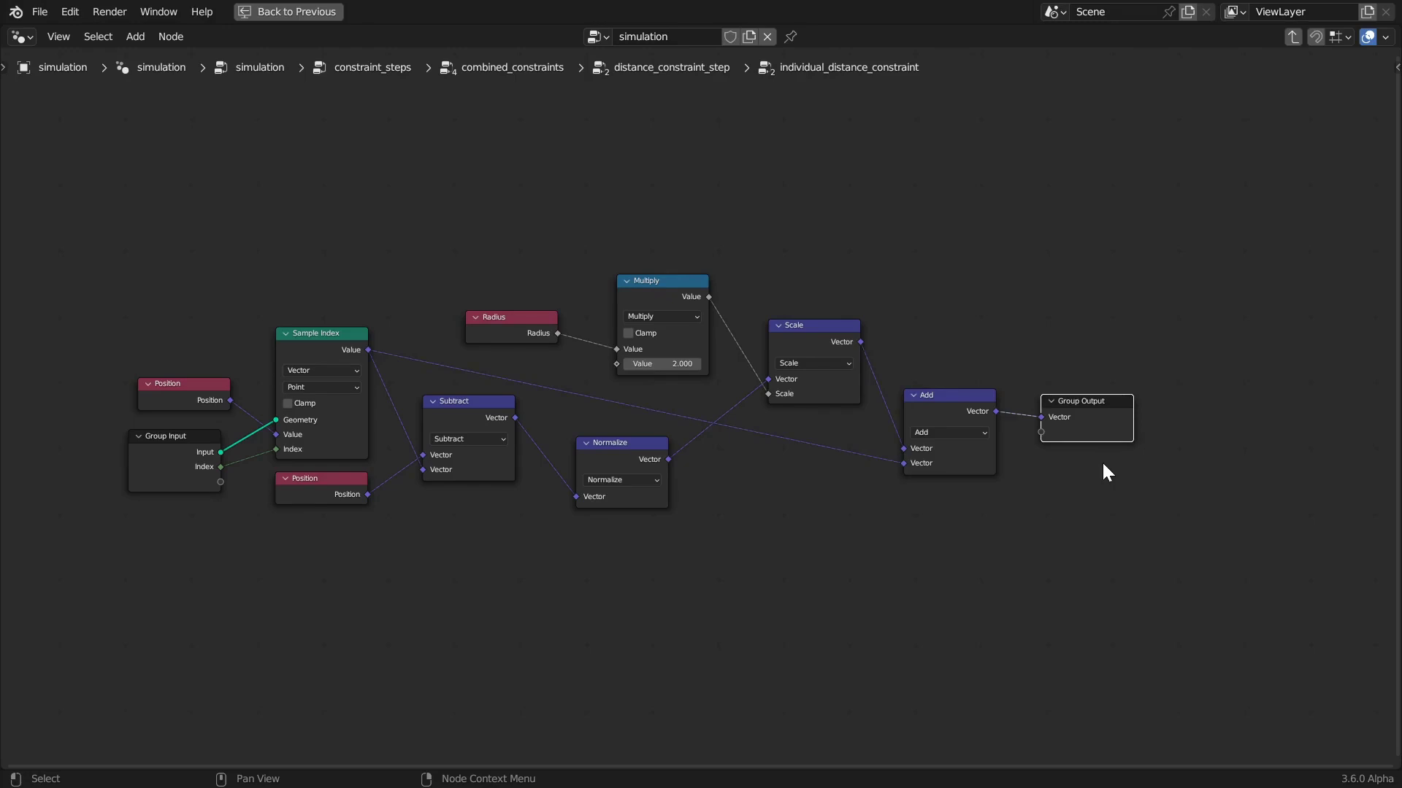
# - Back out twice to combined_constraints and enter the collision_constraint_step group
pyautogui.press('Tab')
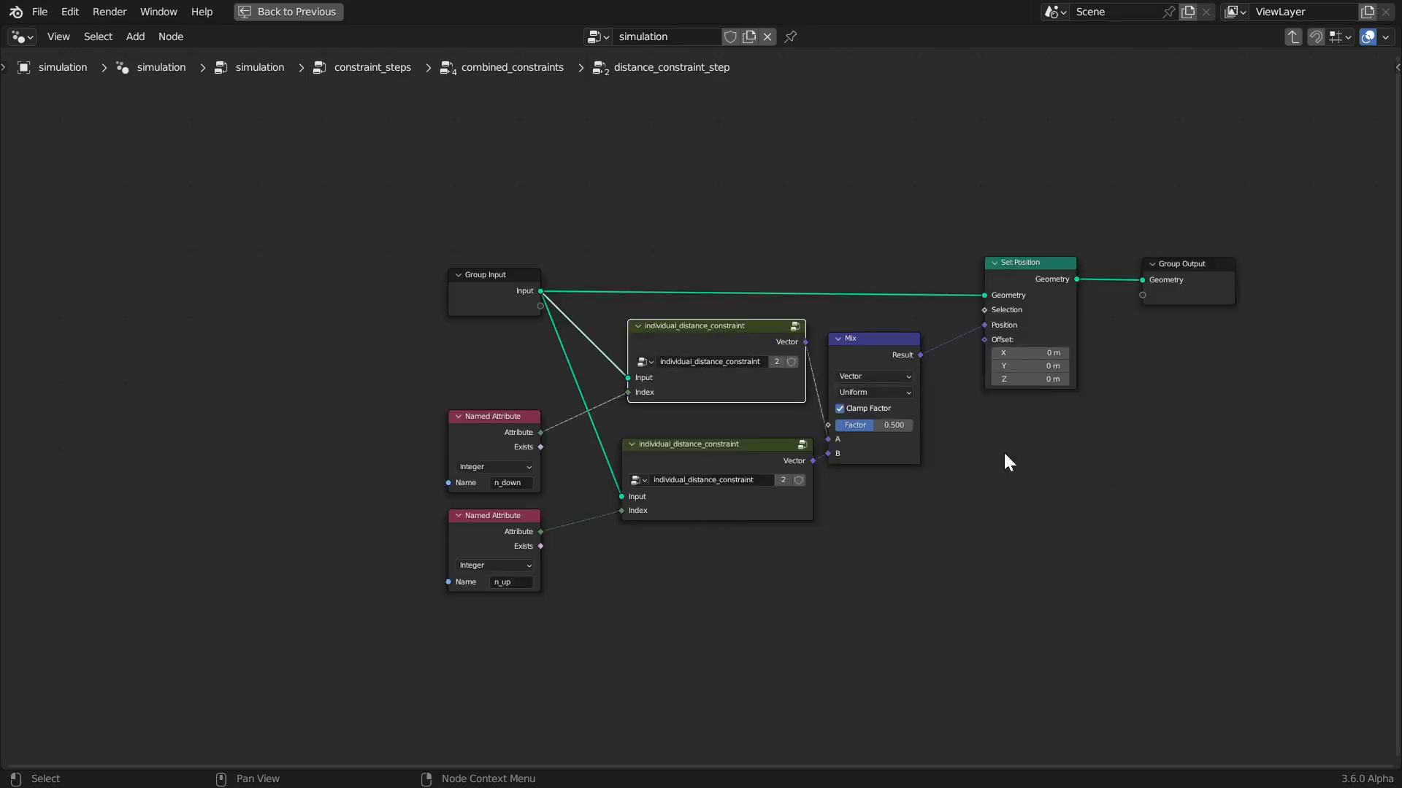
pyautogui.click(1190, 272)
pyautogui.press('Tab')
pyautogui.click(952, 362)
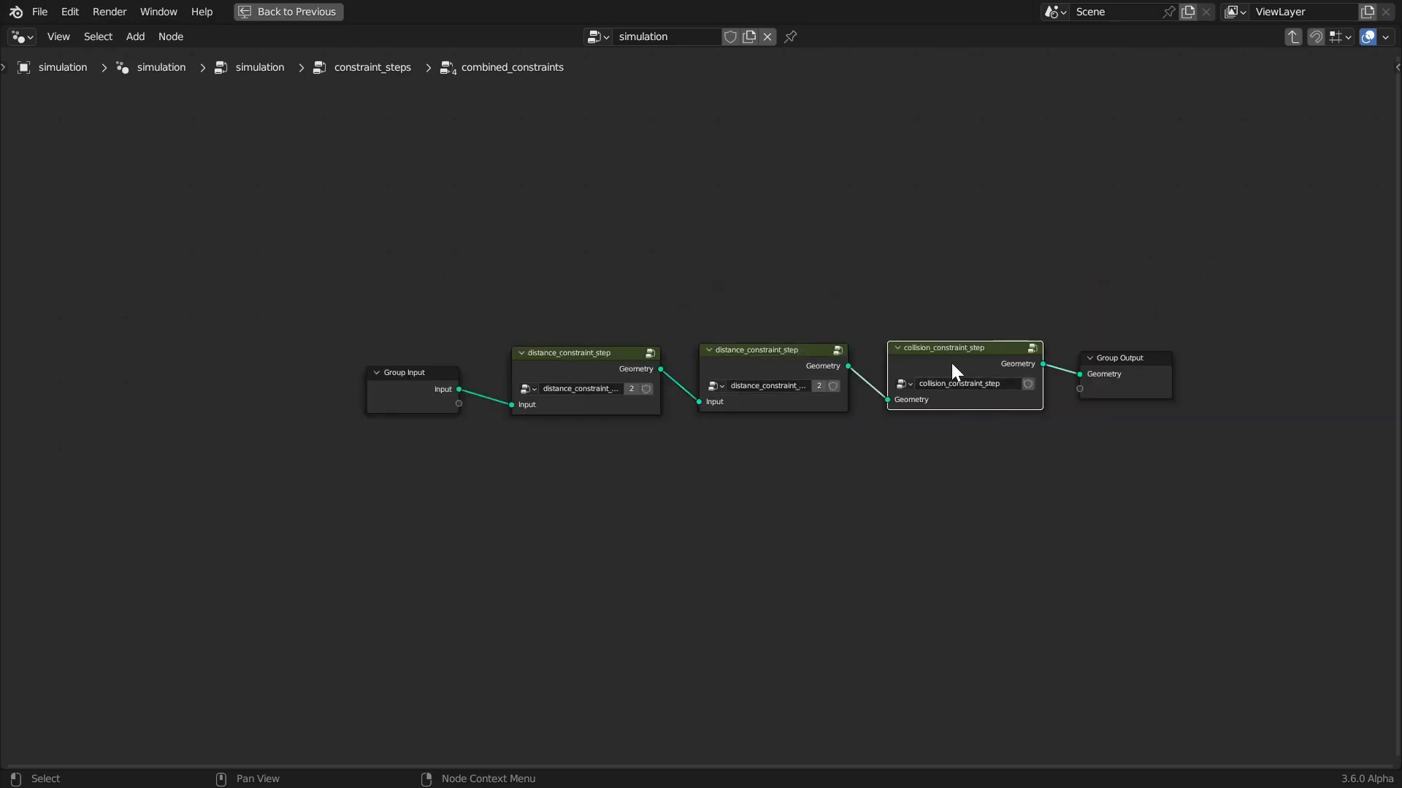
pyautogui.press('Tab')
pyautogui.scroll(-2, 668, 443)
pyautogui.keyDown('ctrl'); pyautogui.scroll(5, 635, 438); pyautogui.keyUp('ctrl')
pyautogui.scroll(2, 592, 472)
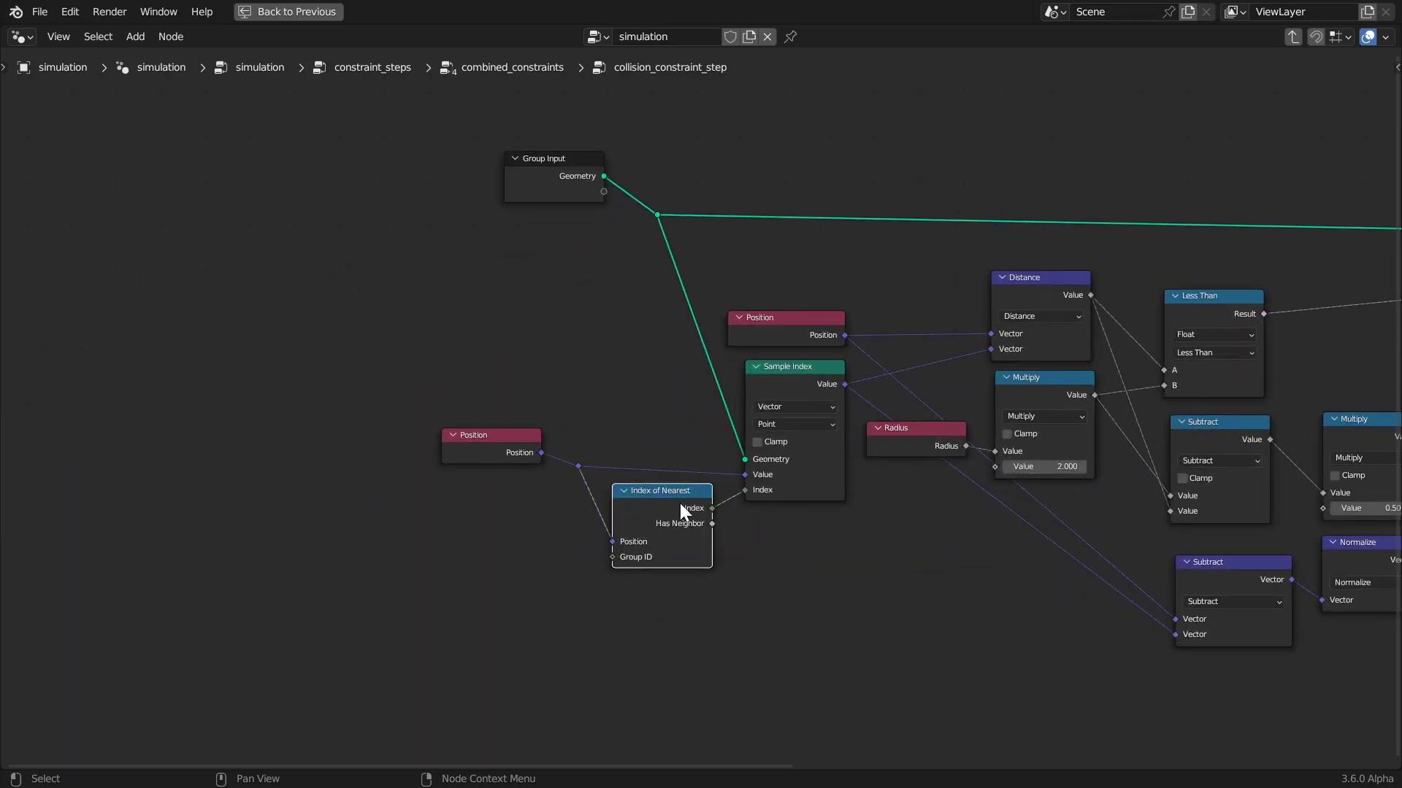
pyautogui.click(790, 383)
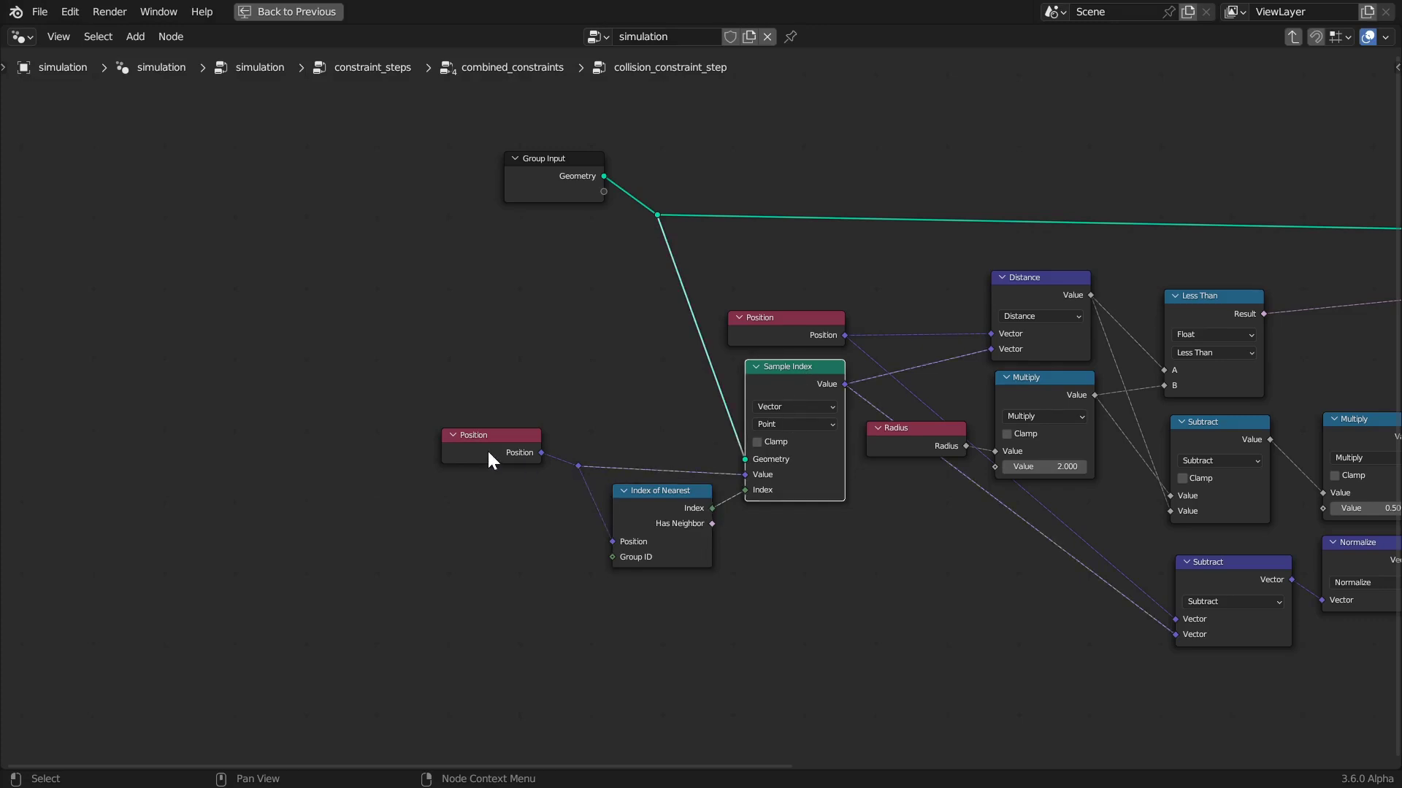
pyautogui.click(488, 451)
pyautogui.click(579, 466)
pyautogui.click(789, 368)
pyautogui.click(1044, 290)
pyautogui.hscroll(3, 802, 295)
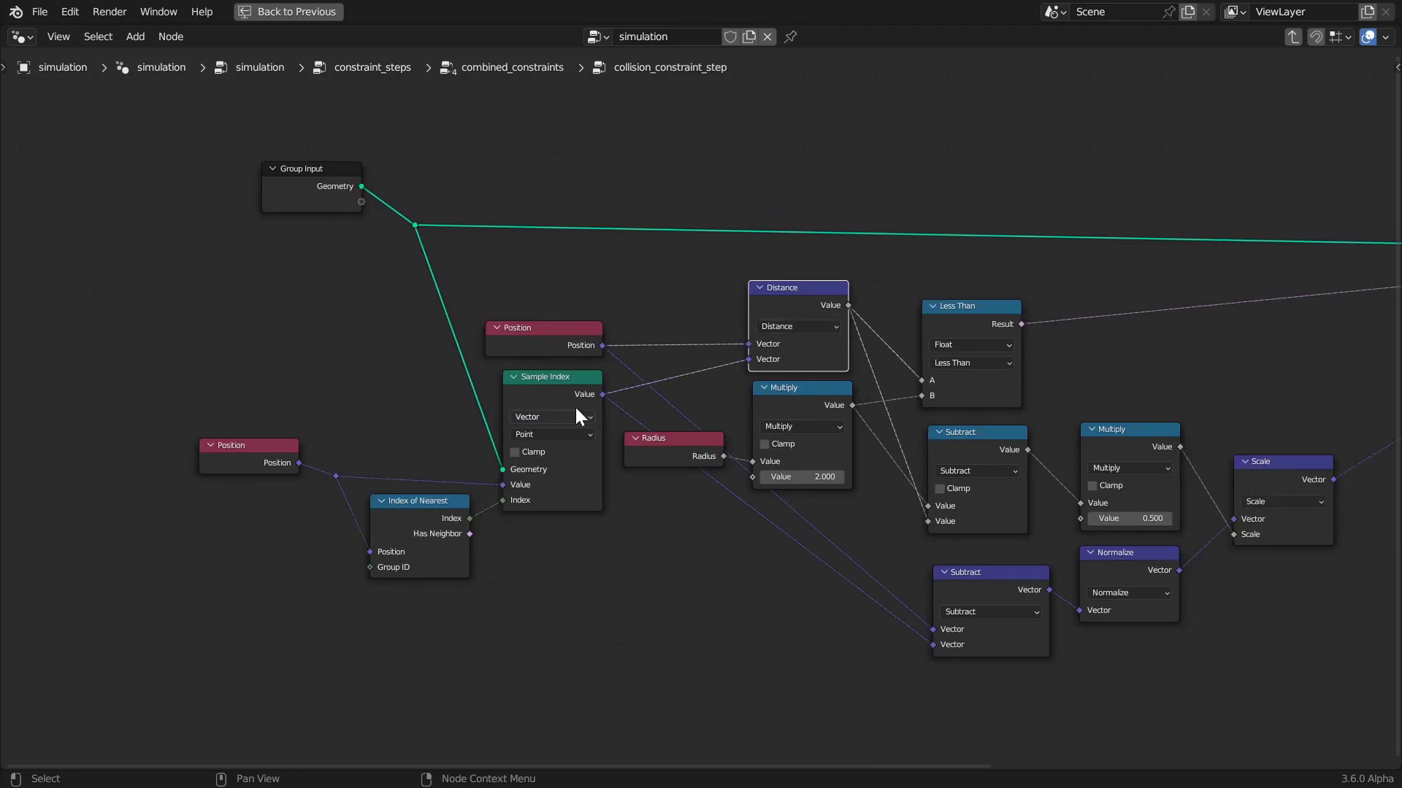
pyautogui.click(954, 311)
pyautogui.hscroll(2, 858, 365)
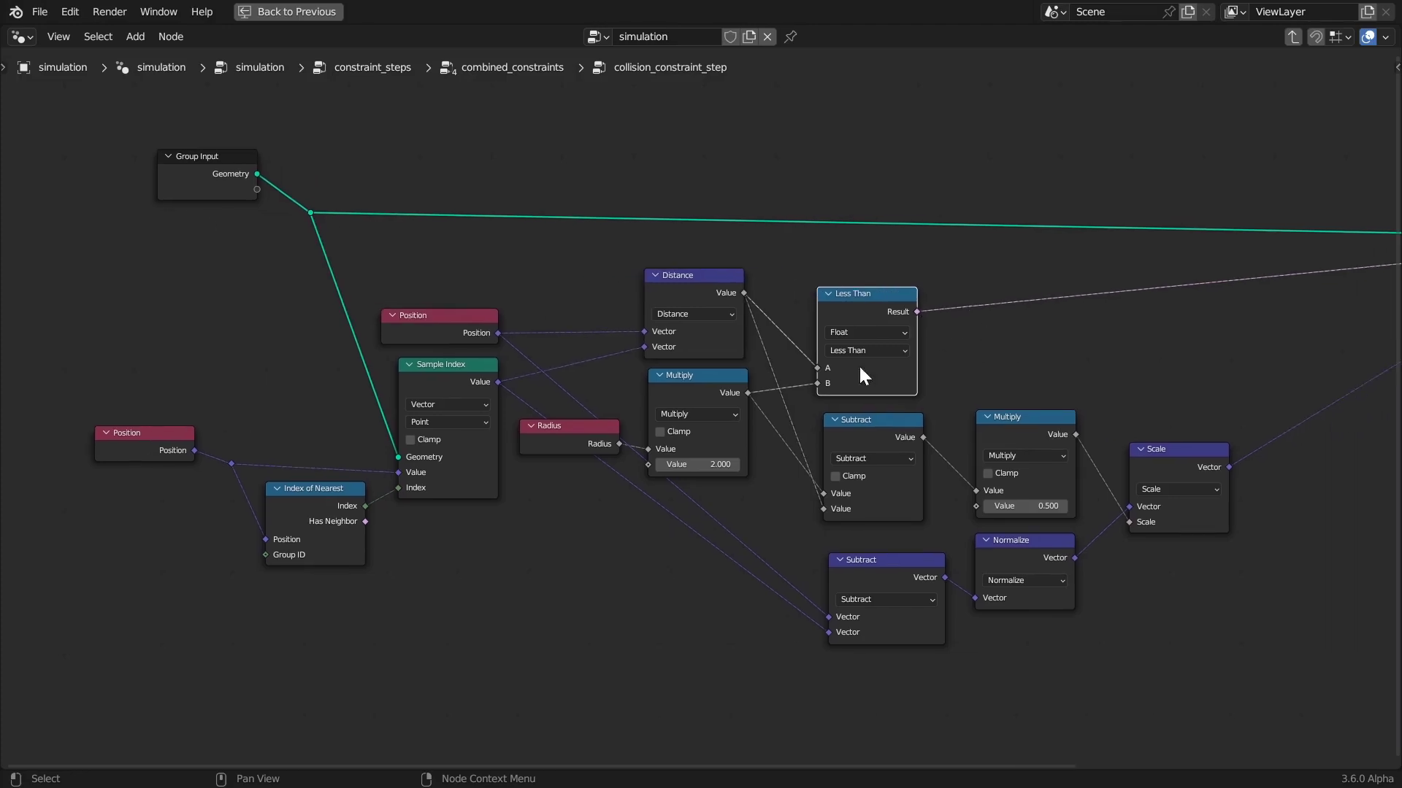
pyautogui.click(708, 389)
pyautogui.click(587, 440)
pyautogui.click(723, 377)
pyautogui.click(837, 317)
pyautogui.press('Home')
pyautogui.click(1151, 307)
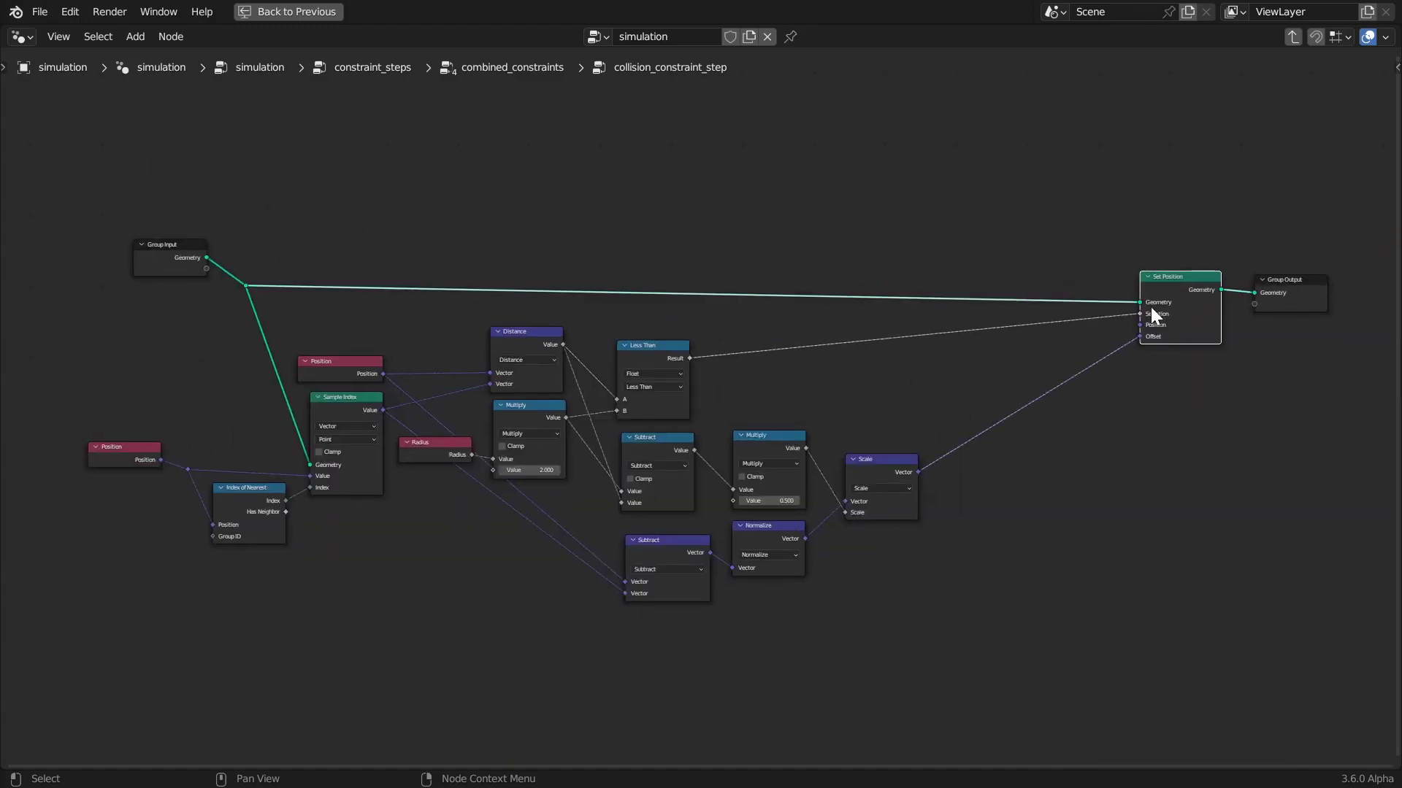
pyautogui.click(653, 363)
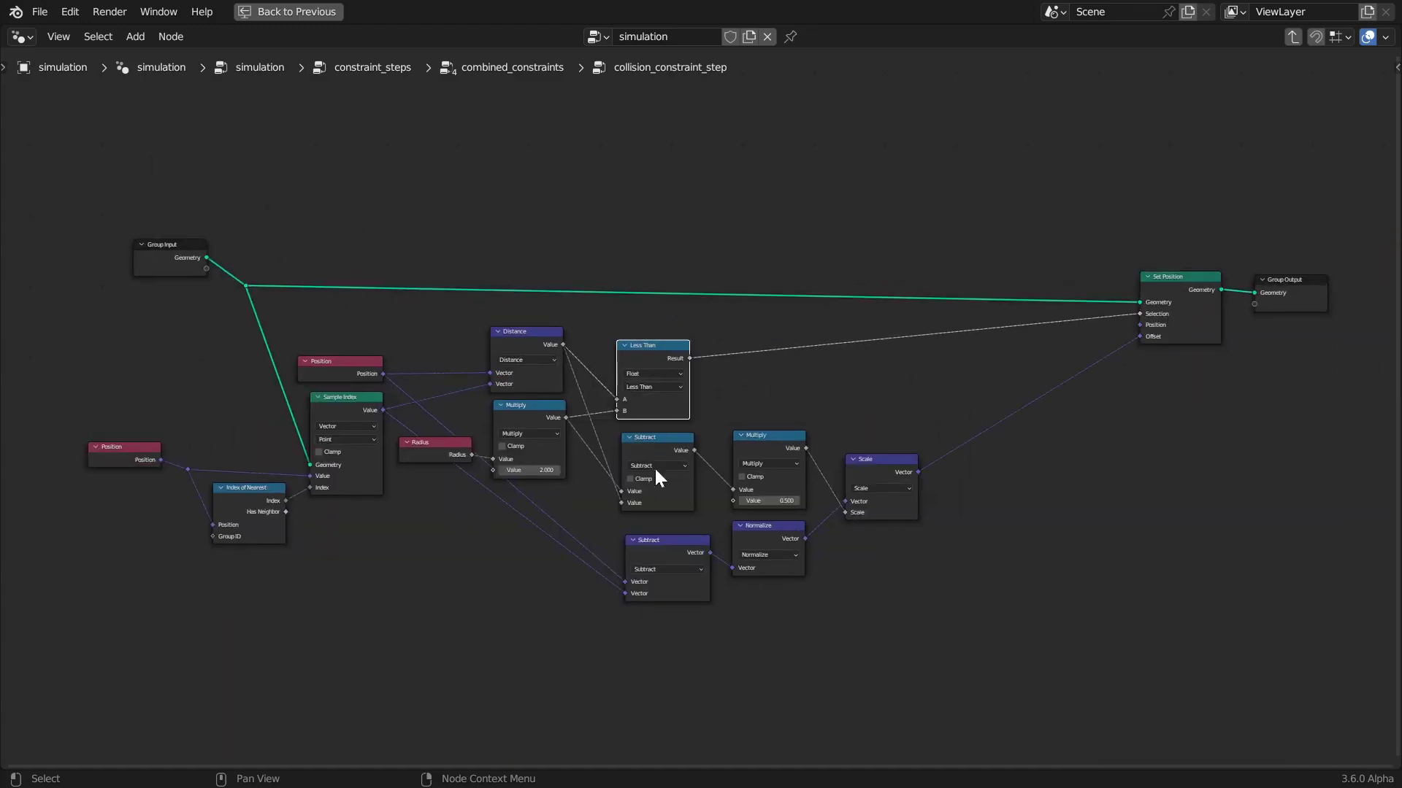
pyautogui.click(665, 553)
pyautogui.scroll(2, 665, 553)
pyautogui.moveTo(654, 558); pyautogui.dragTo(565, 434, button='middle')
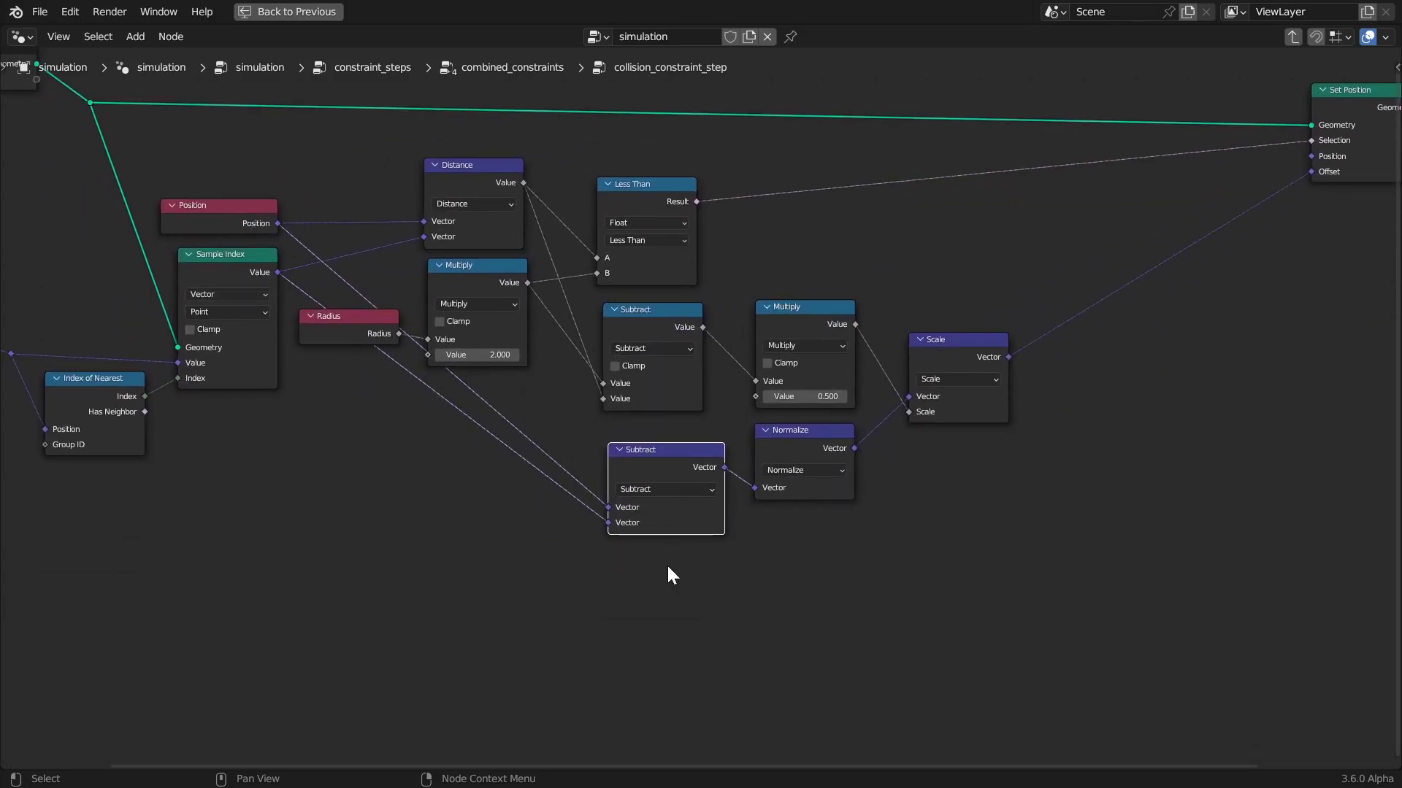
pyautogui.click(795, 449)
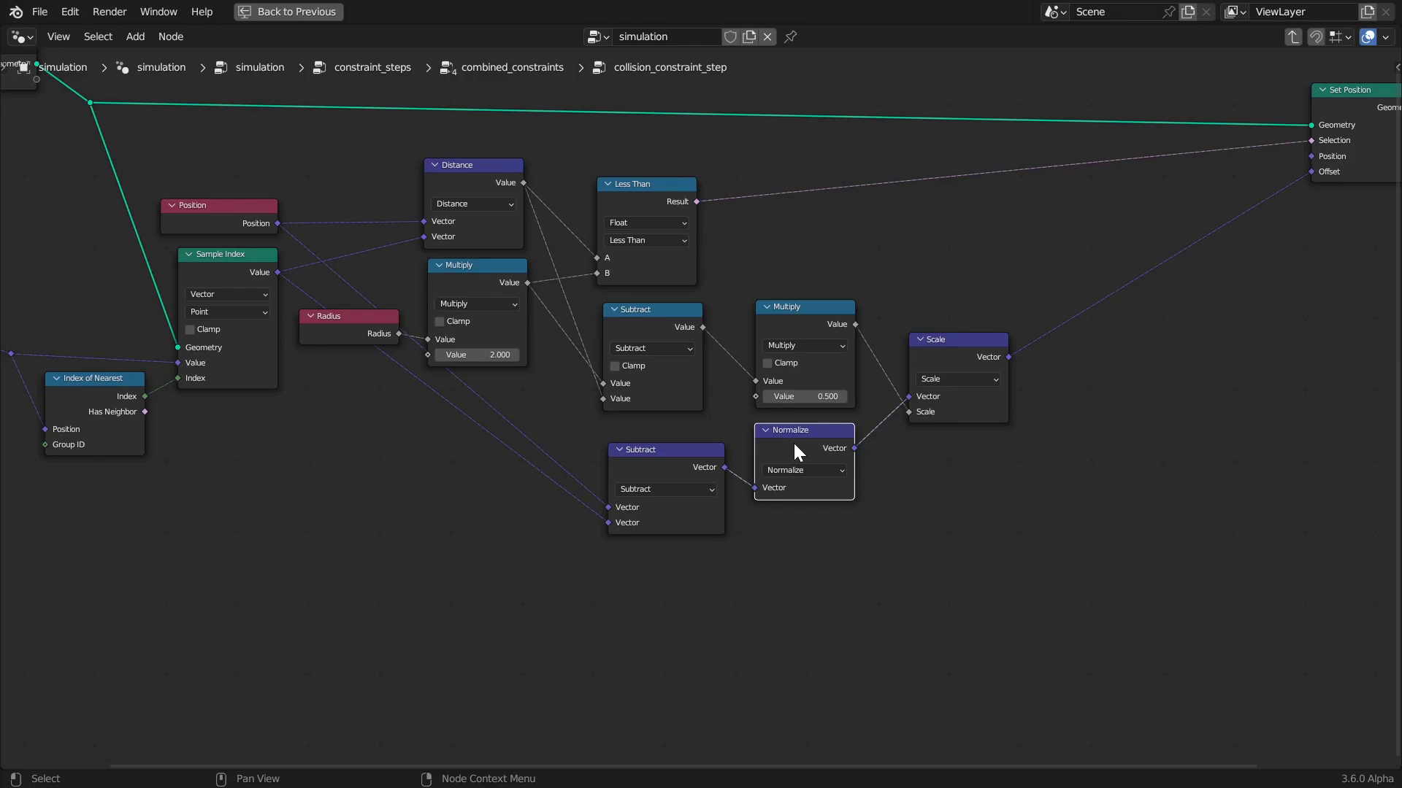
pyautogui.click(951, 347)
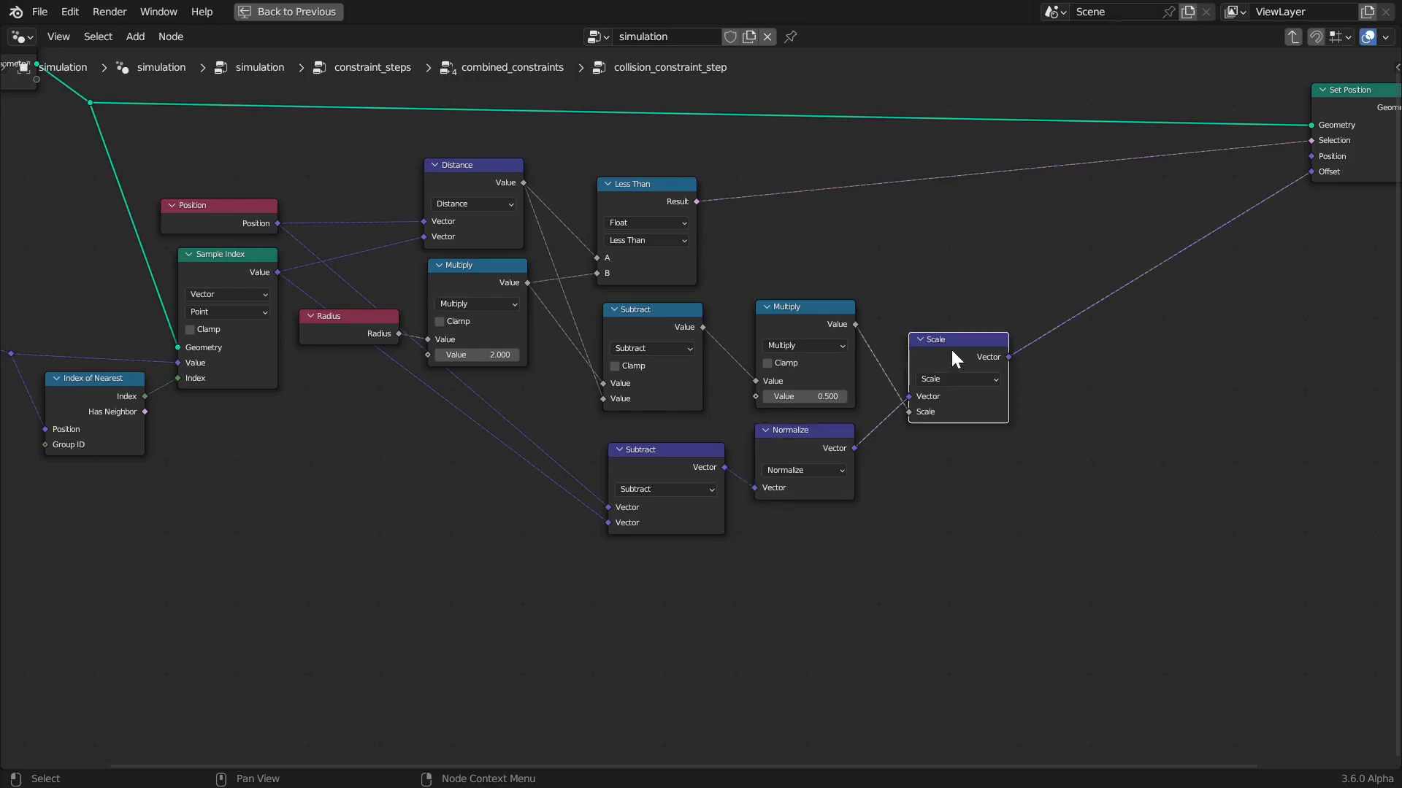
pyautogui.click(785, 322)
pyautogui.click(640, 329)
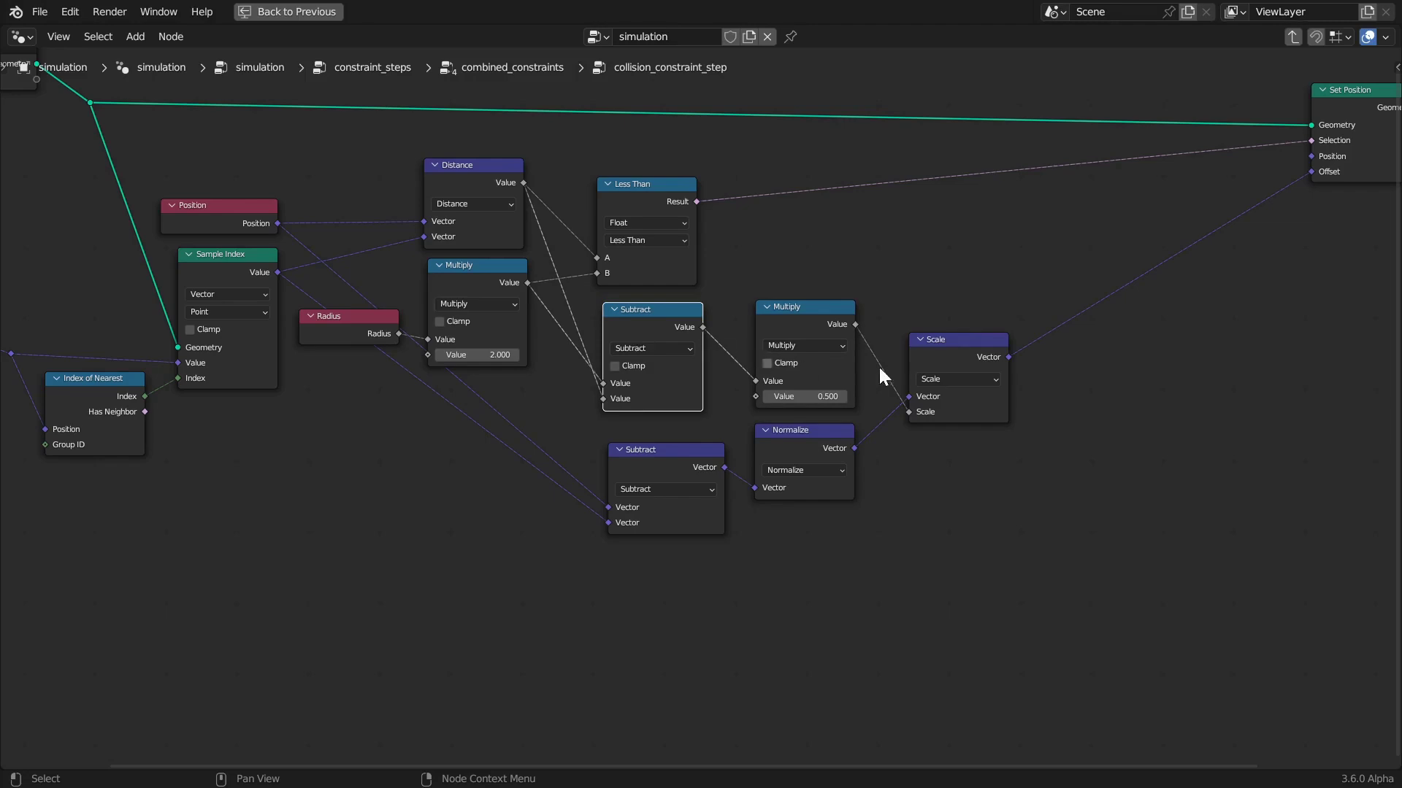
pyautogui.scroll(-2, 1032, 253)
pyautogui.scroll(-1, 904, 383)
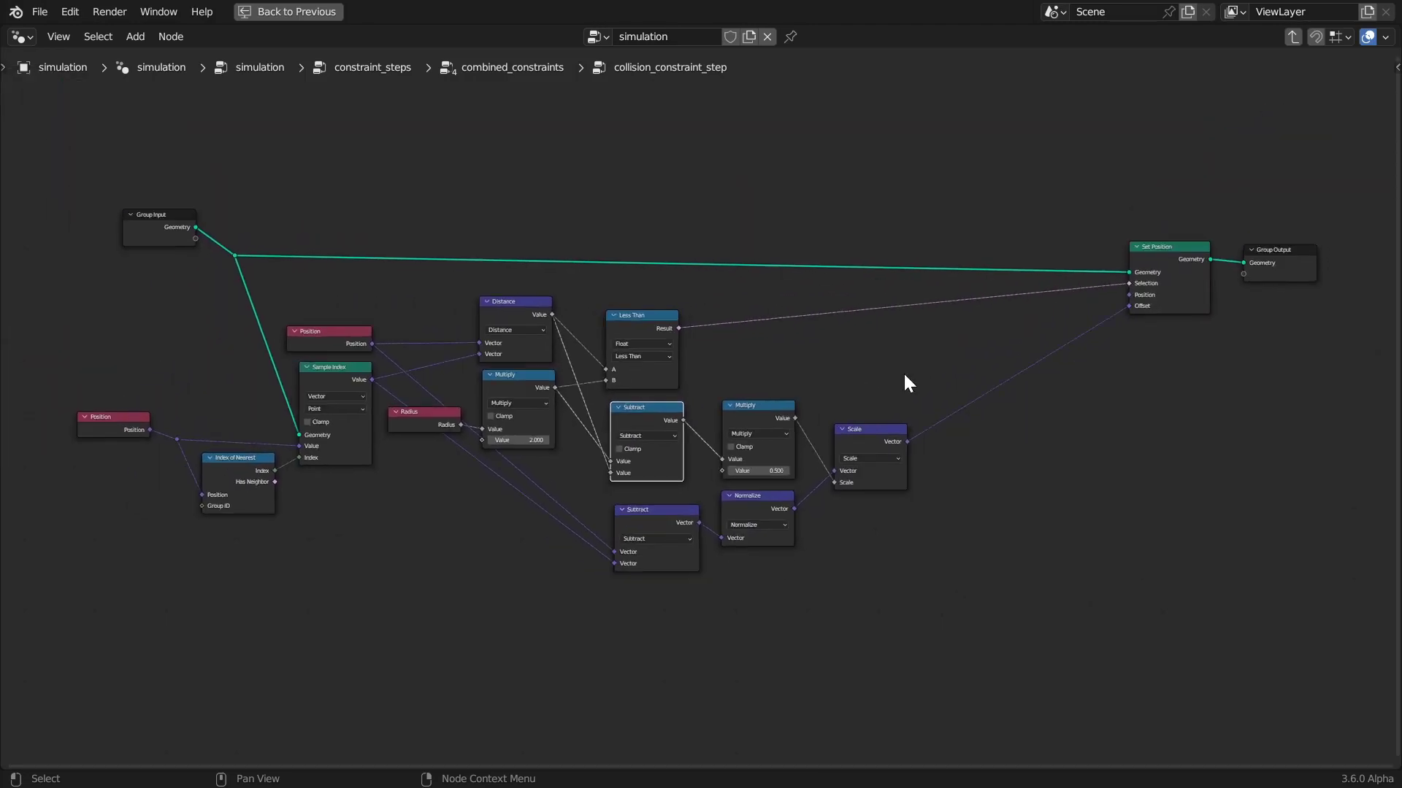
pyautogui.click(1294, 267)
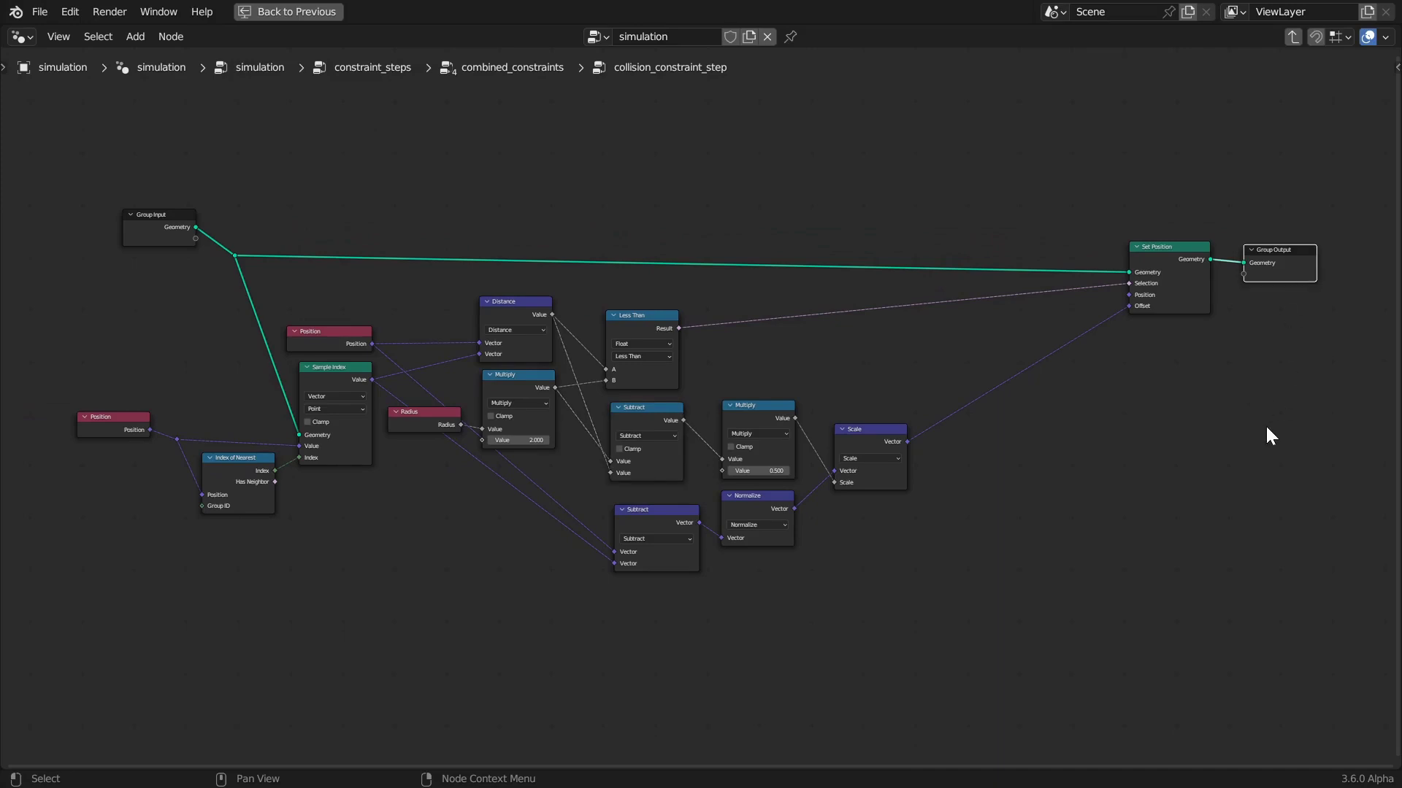
pyautogui.scroll(1, 1267, 435)
pyautogui.scroll(-2, 925, 386)
pyautogui.scroll(1, 927, 389)
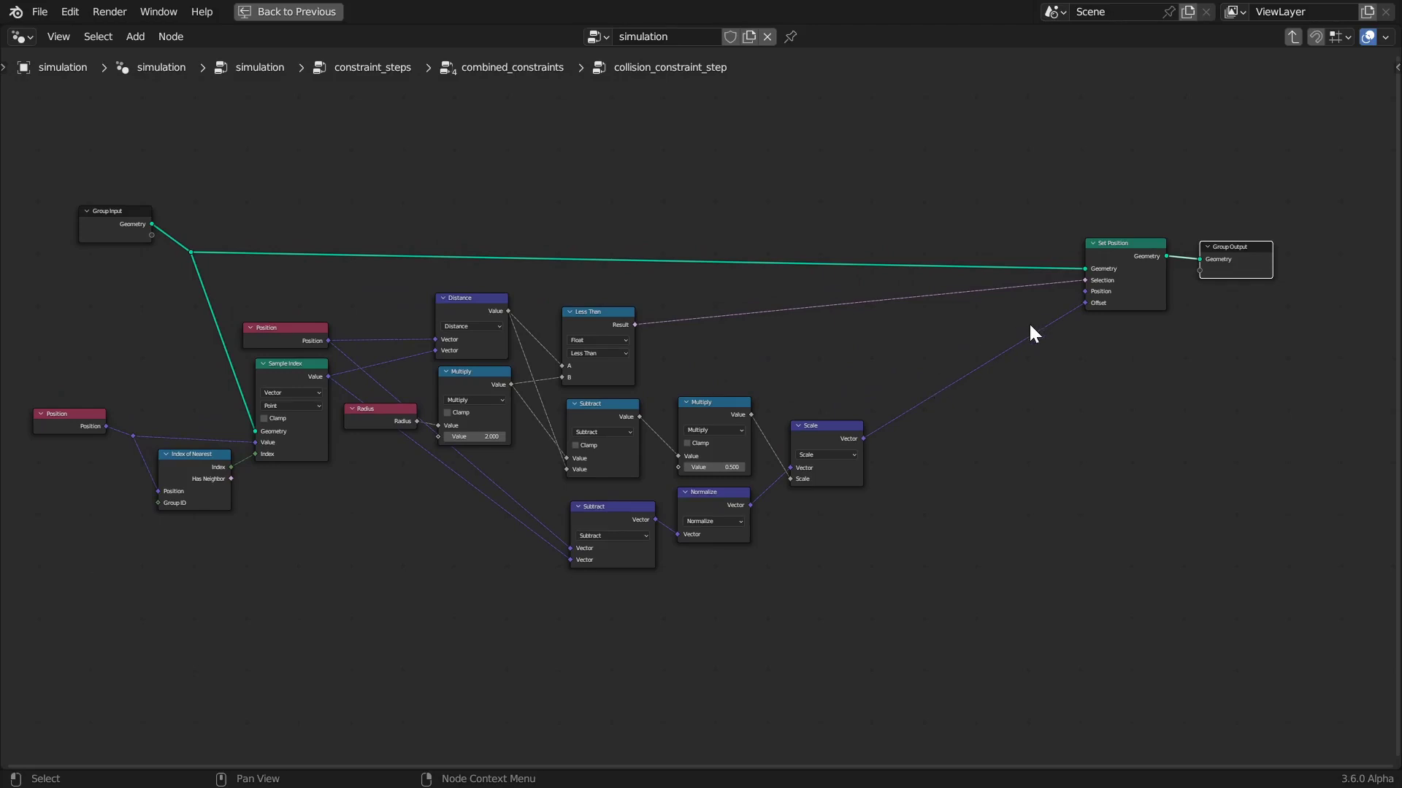
pyautogui.click(1111, 257)
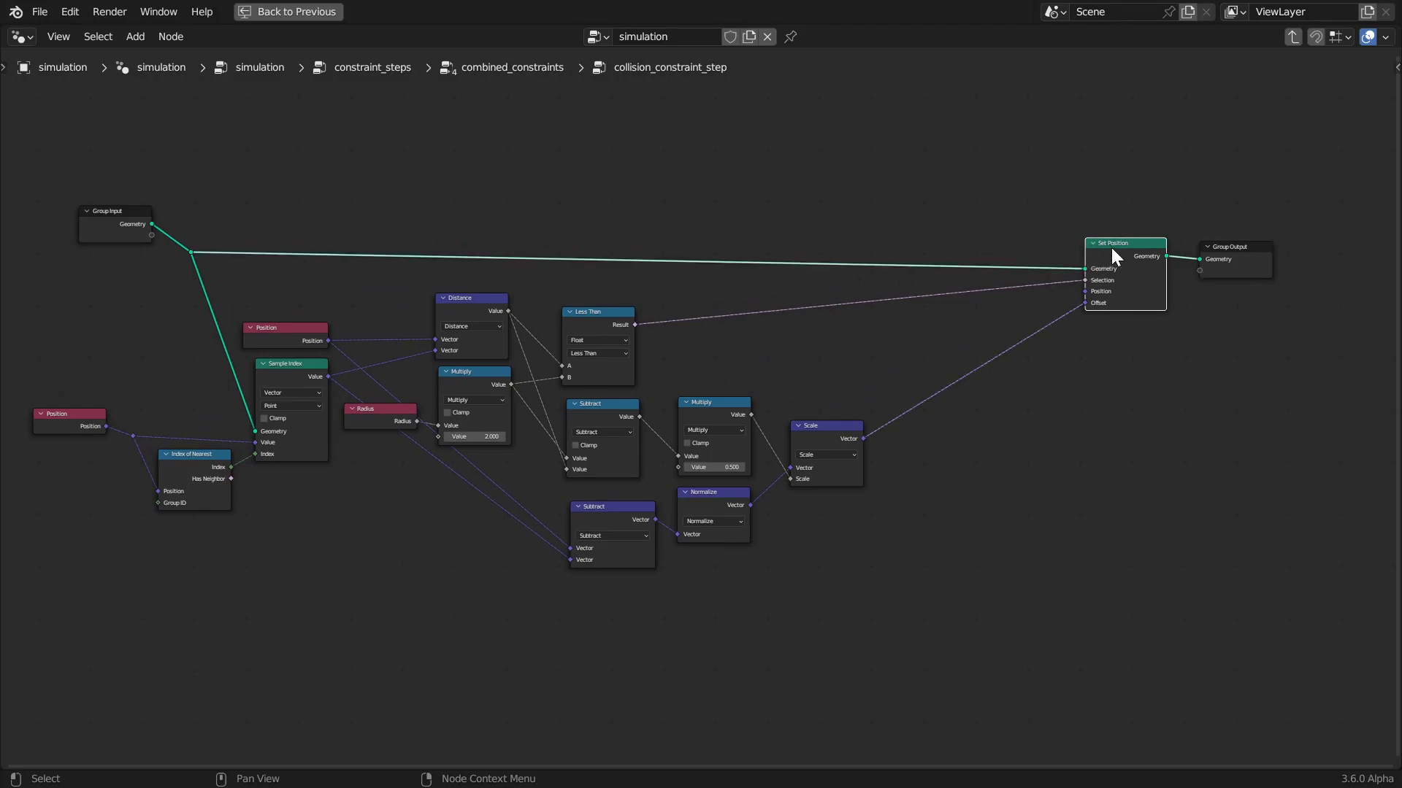
pyautogui.scroll(1, 939, 383)
pyautogui.scroll(3, 1027, 395)
pyautogui.scroll(2, 1096, 461)
pyautogui.moveTo(1176, 523); pyautogui.dragTo(995, 516, button='middle')
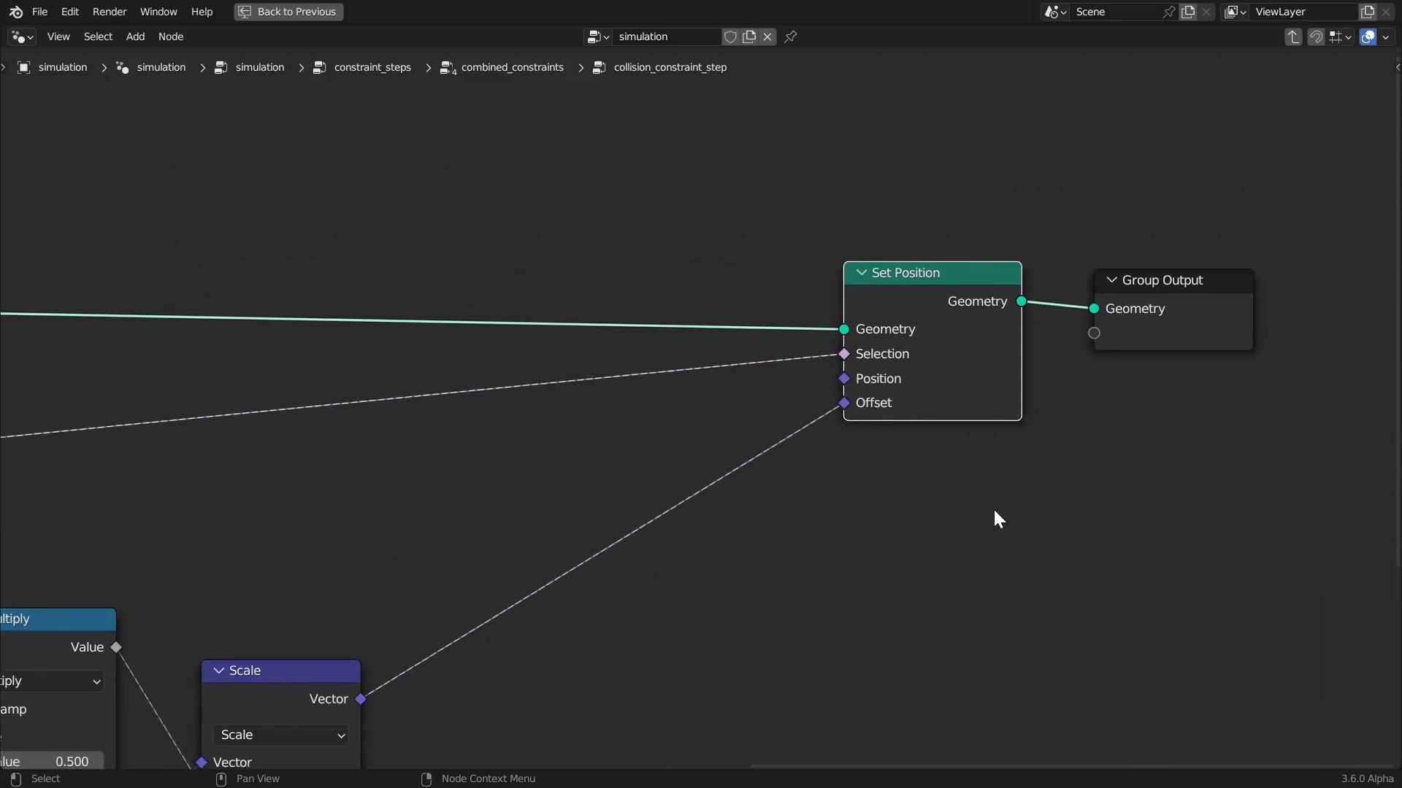
pyautogui.scroll(-1, 876, 504)
pyautogui.scroll(-1, 526, 558)
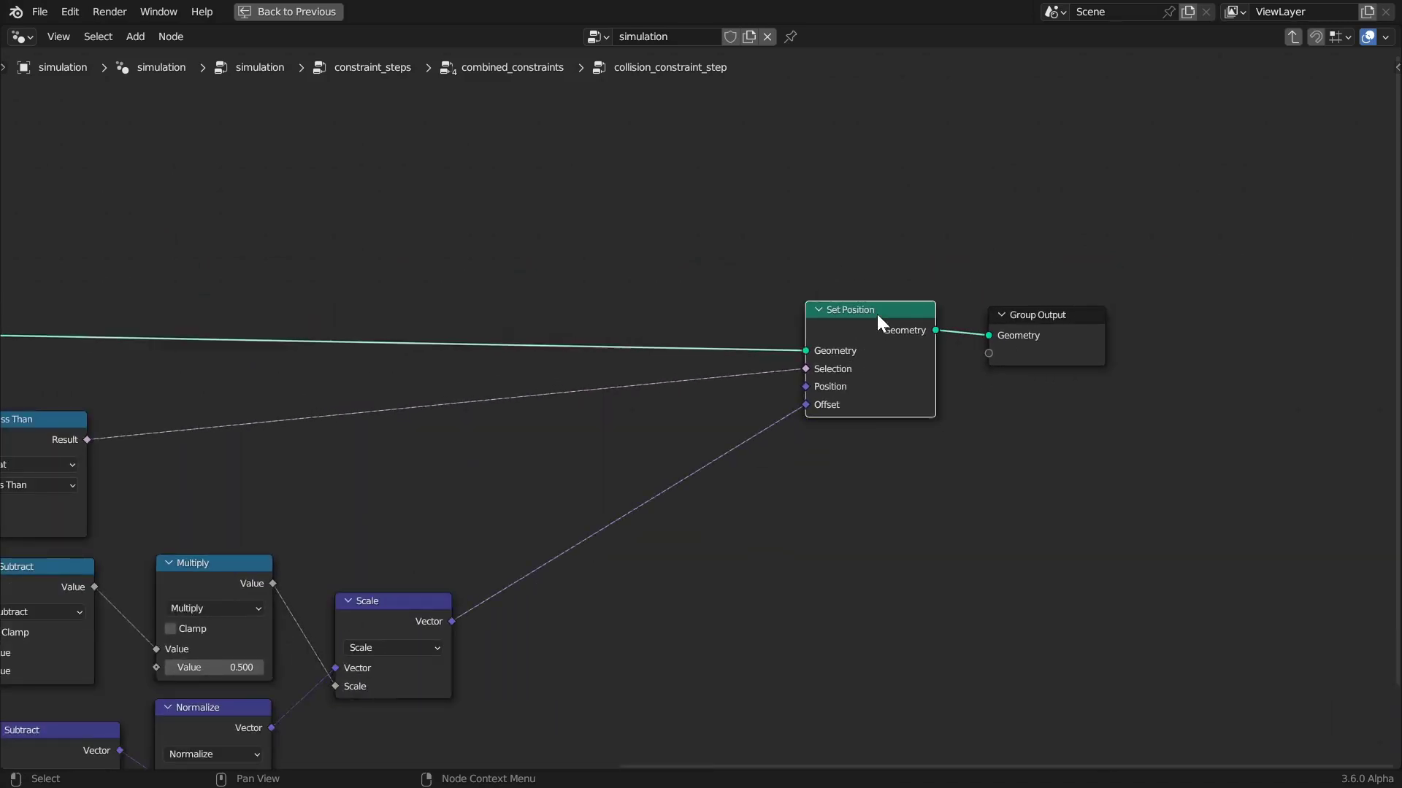
# - Exit the collision step and inspect cylinder_collider's Position, Object Info, Separate XYZ and Combine XYZ nodes
pyautogui.press('Tab')
pyautogui.press('Tab')
pyautogui.press('Tab')
pyautogui.press('Tab')
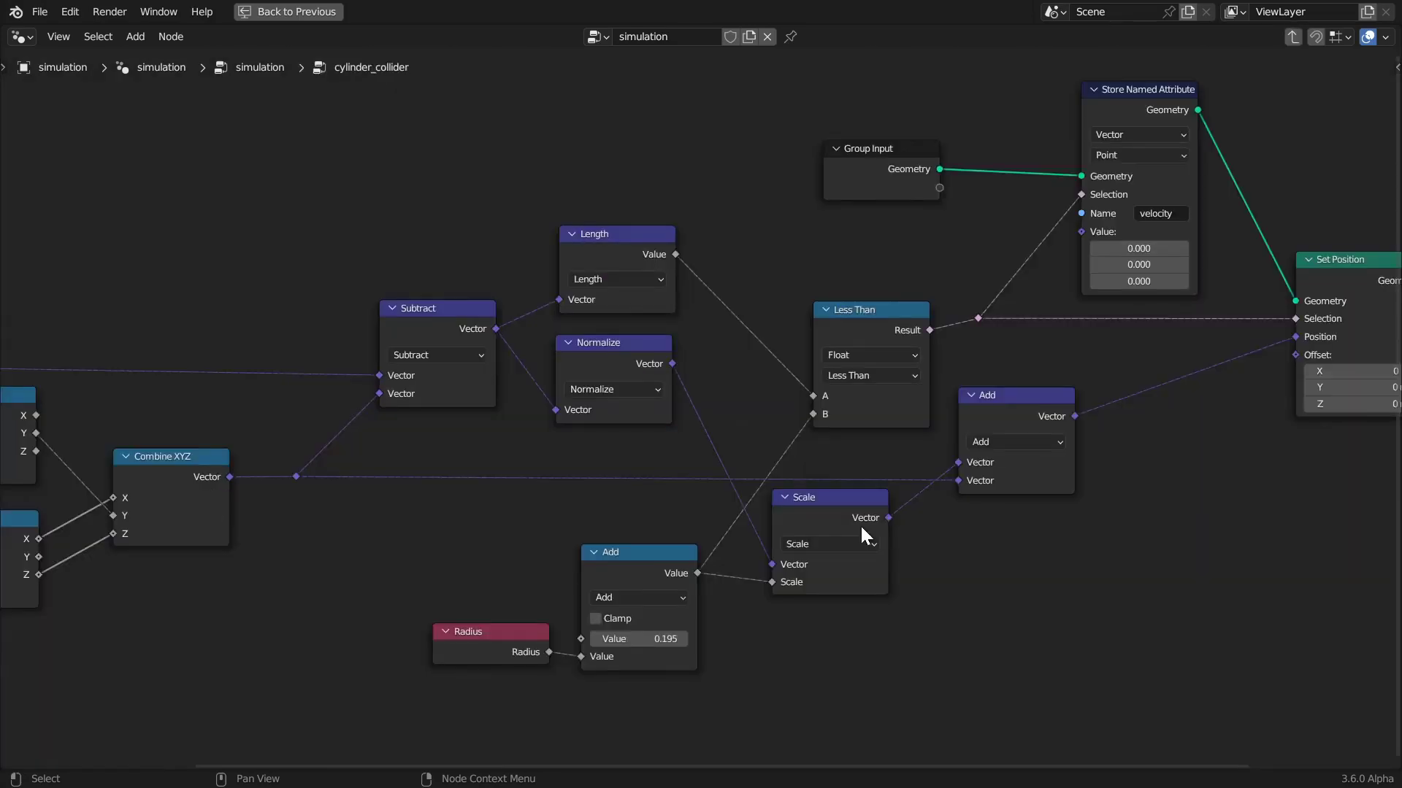
pyautogui.scroll(-2, 860, 525)
pyautogui.moveTo(478, 501); pyautogui.dragTo(797, 470, button='middle')
pyautogui.scroll(2, 799, 482)
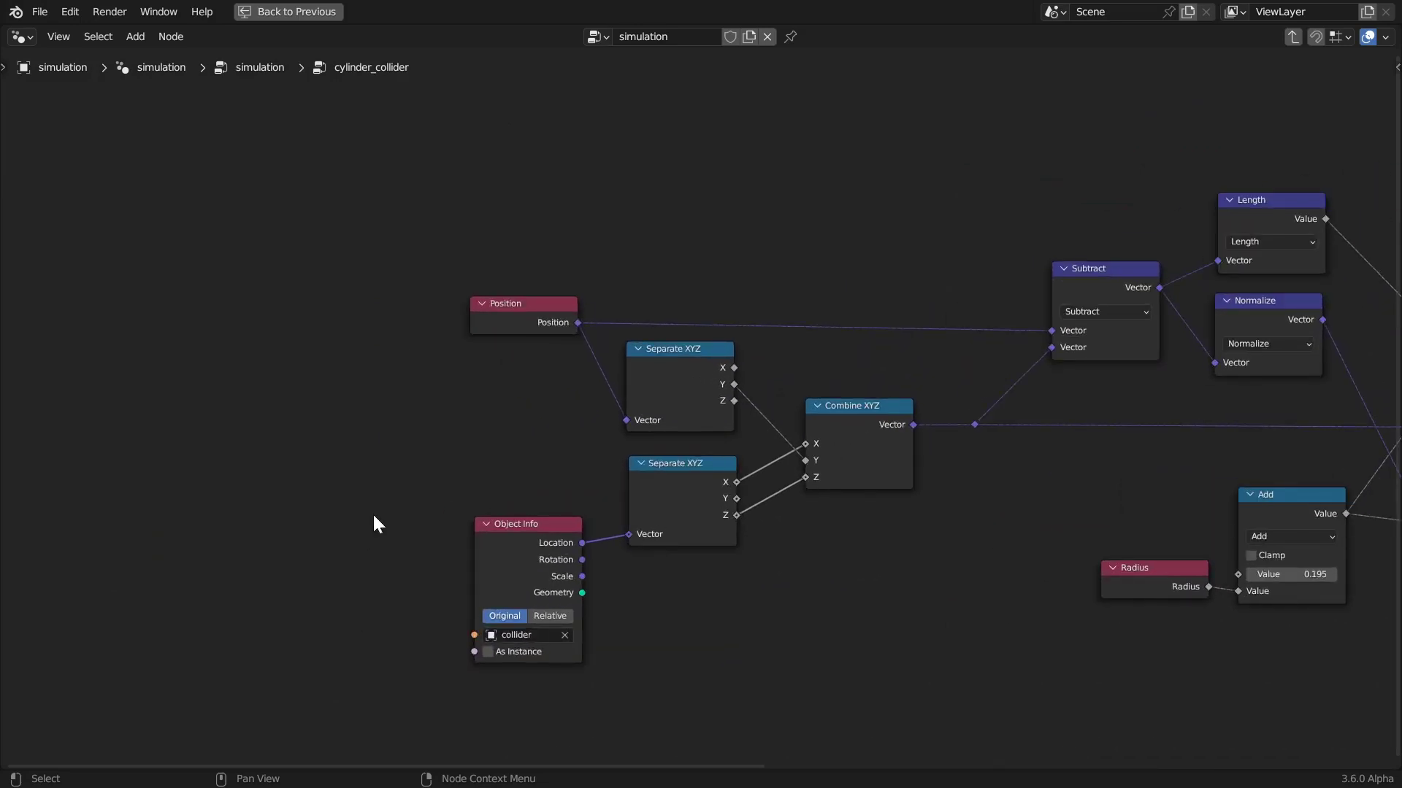
pyautogui.click(541, 314)
pyautogui.click(515, 550)
pyautogui.click(671, 497)
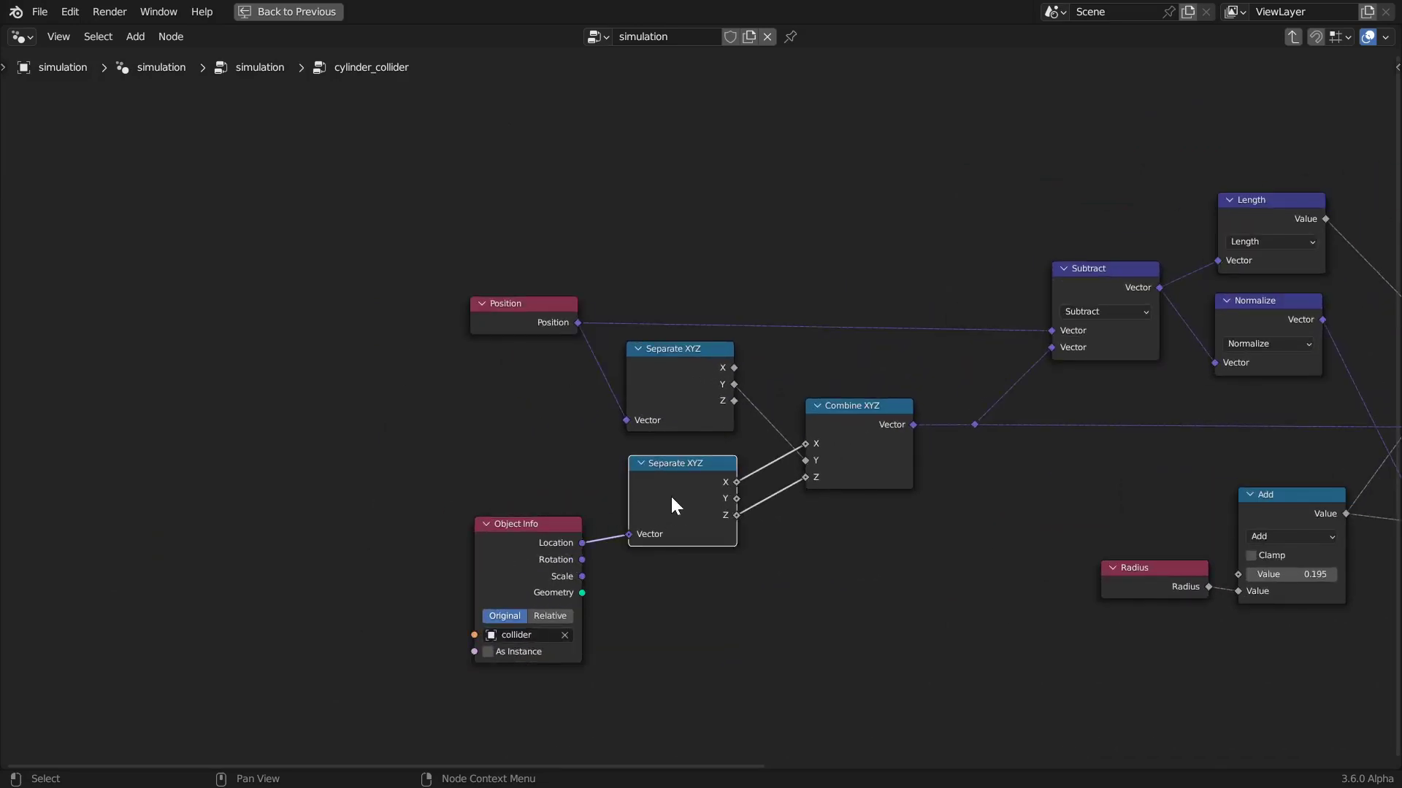
pyautogui.click(857, 423)
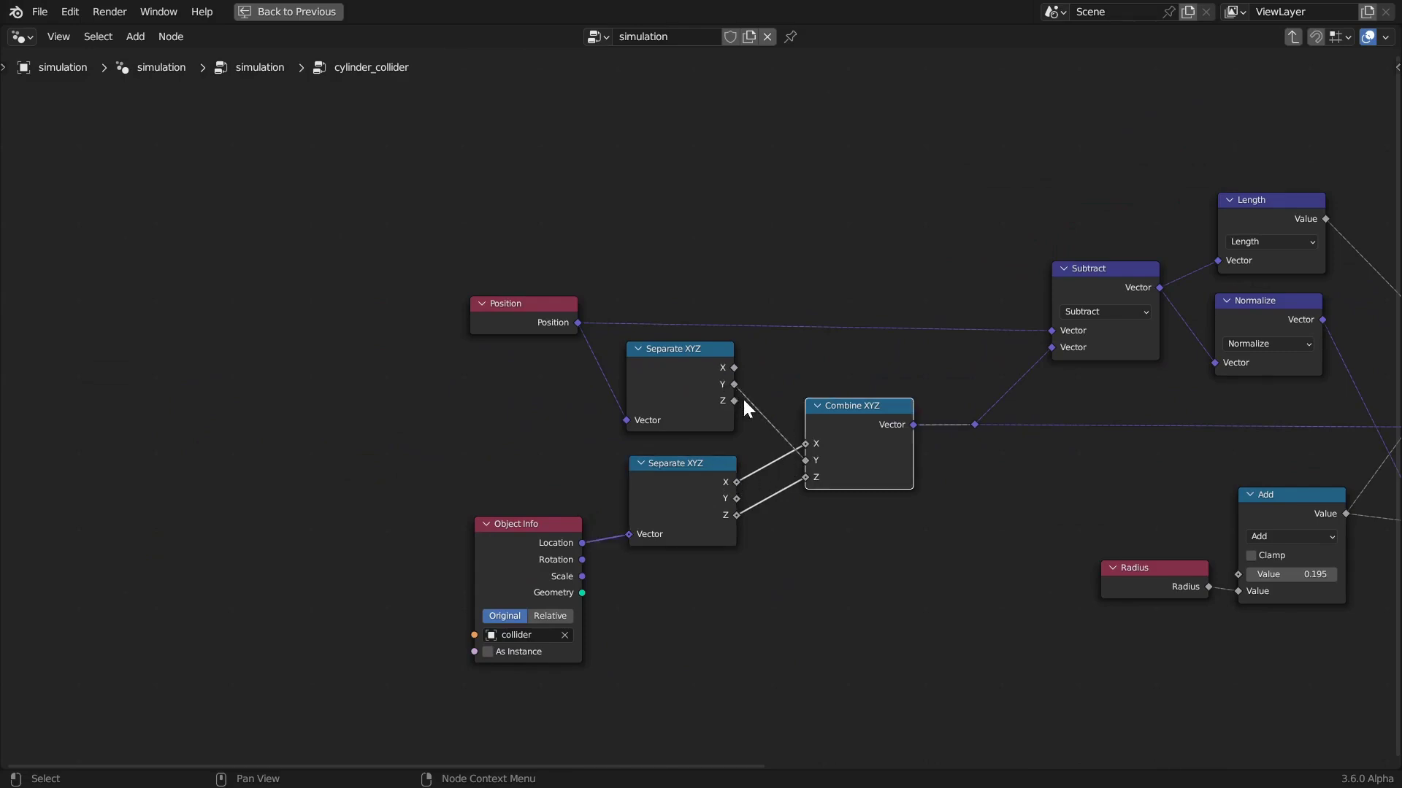
pyautogui.click(712, 382)
pyautogui.click(844, 449)
pyautogui.scroll(-2, 965, 457)
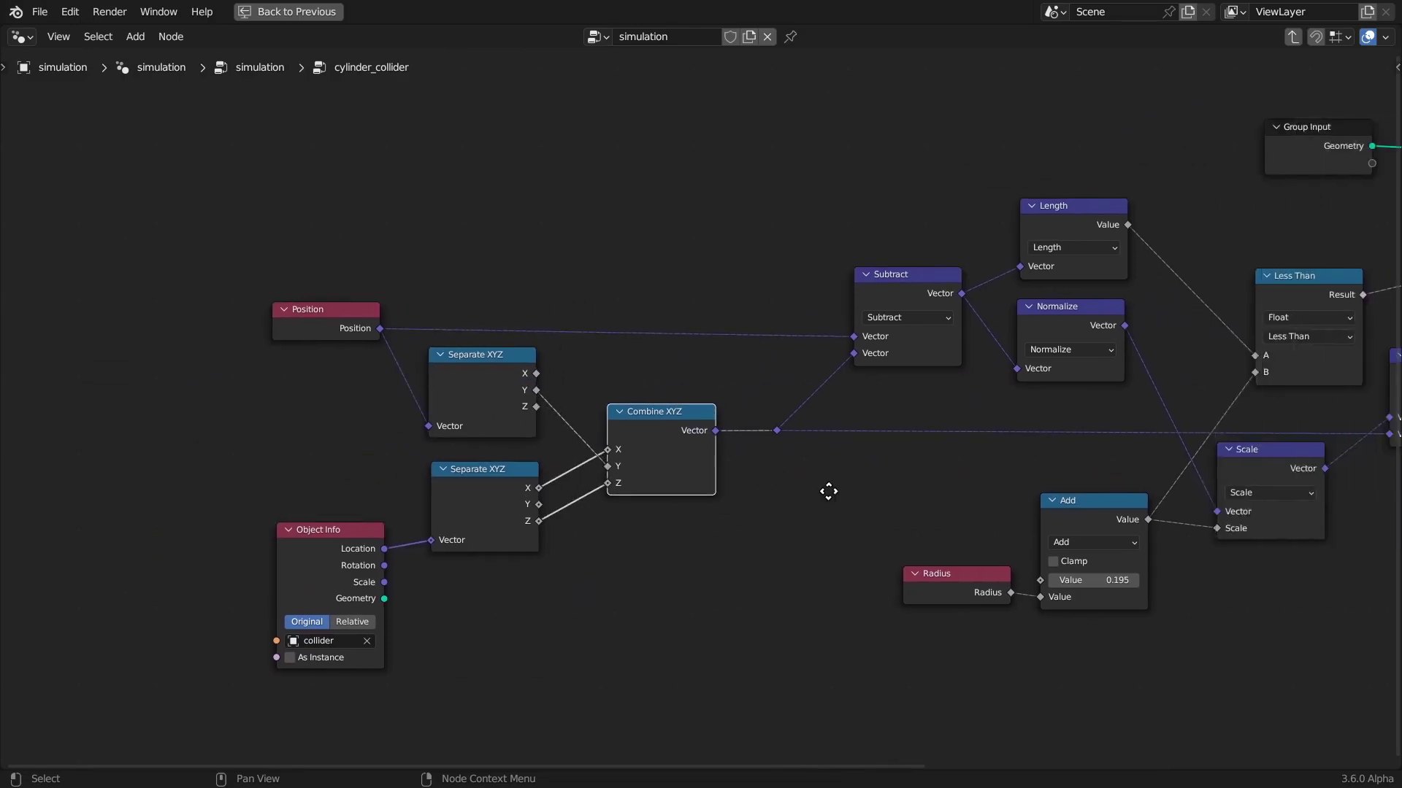
# - Inspect the collider's Subtract, Length, Less Than, Radius Add and Set Position nodes
pyautogui.keyDown('shift'); pyautogui.moveTo(829, 492); pyautogui.dragTo(766, 478, button='middle'); pyautogui.keyUp('shift')
pyautogui.click(786, 283)
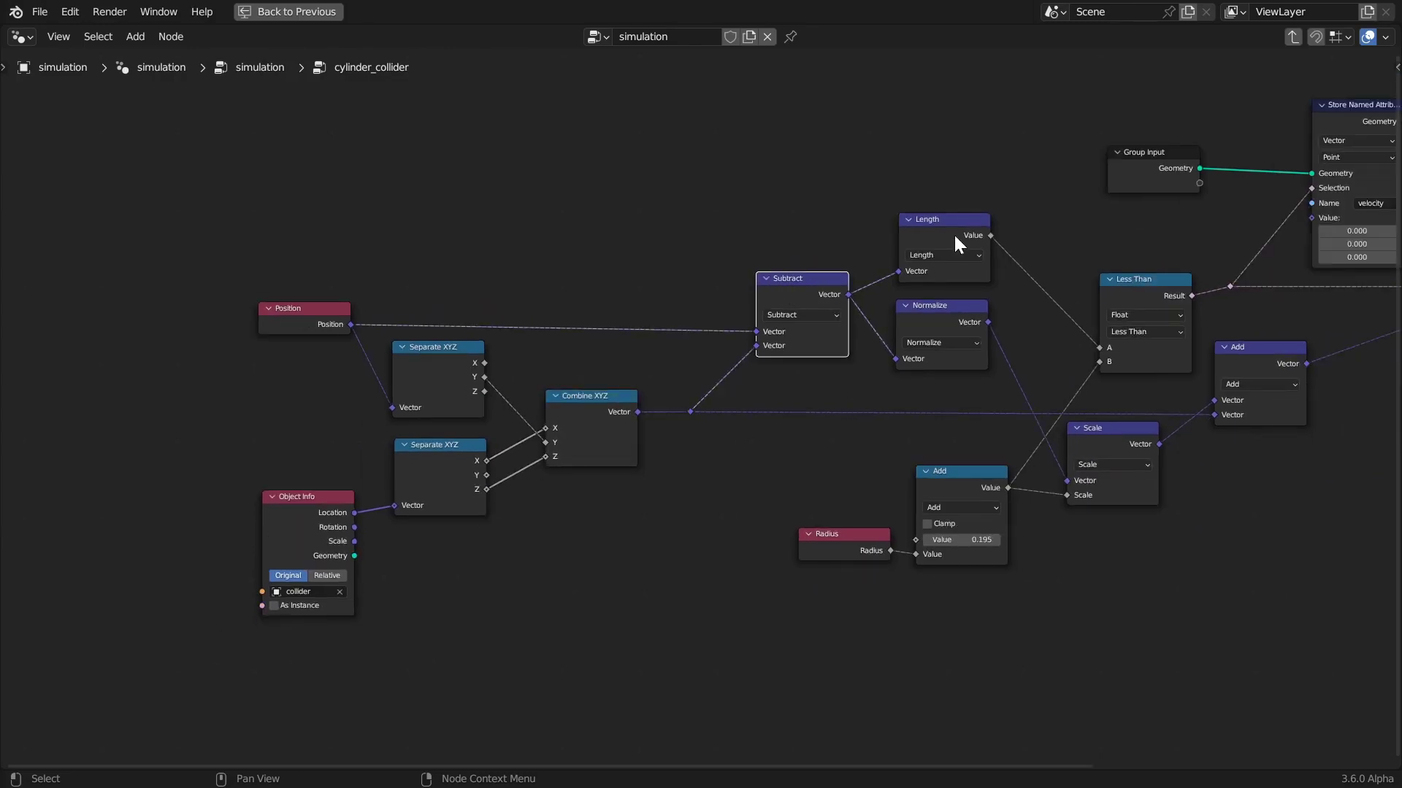
pyautogui.click(954, 234)
pyautogui.click(1140, 292)
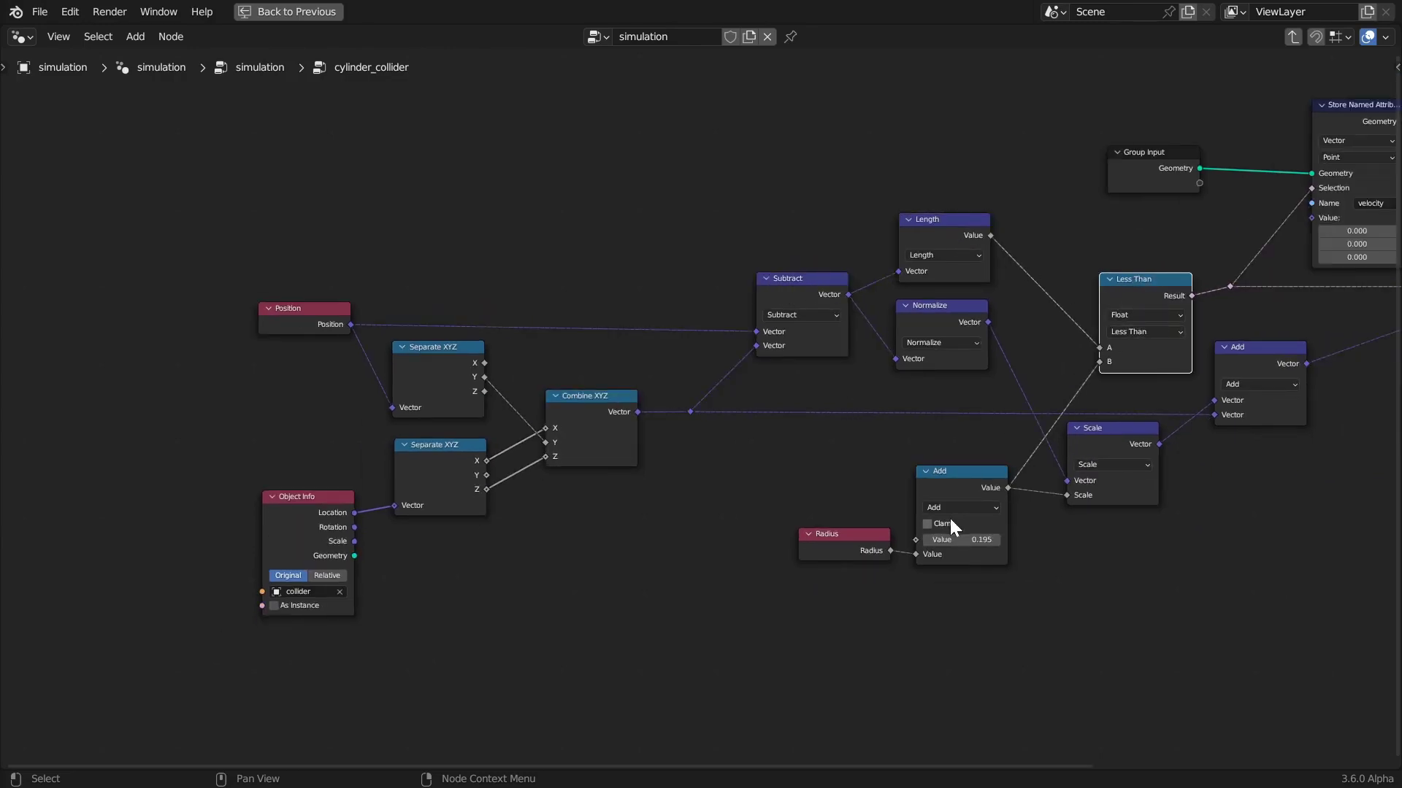
pyautogui.click(971, 489)
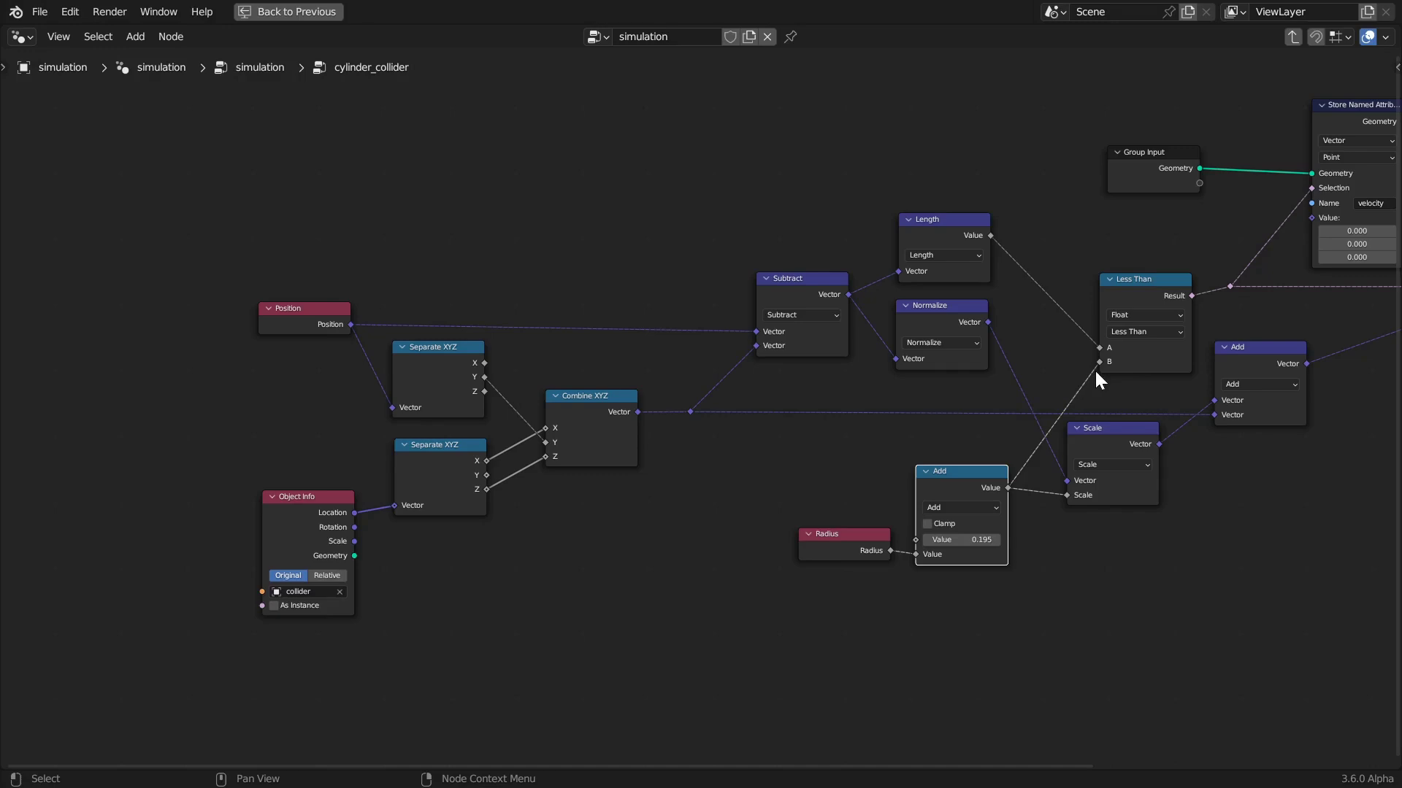
pyautogui.moveTo(1204, 377); pyautogui.dragTo(810, 449, button='middle')
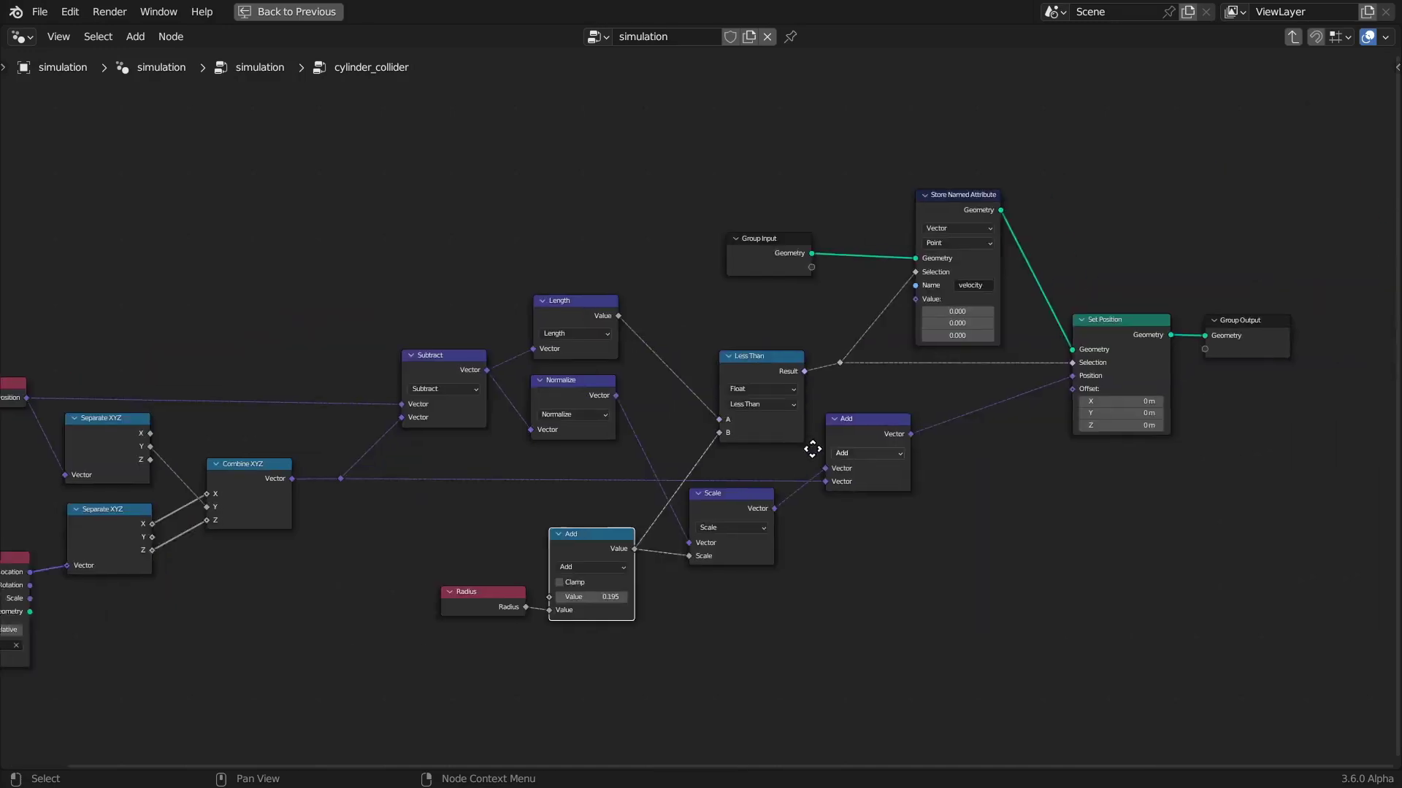
pyautogui.click(1072, 344)
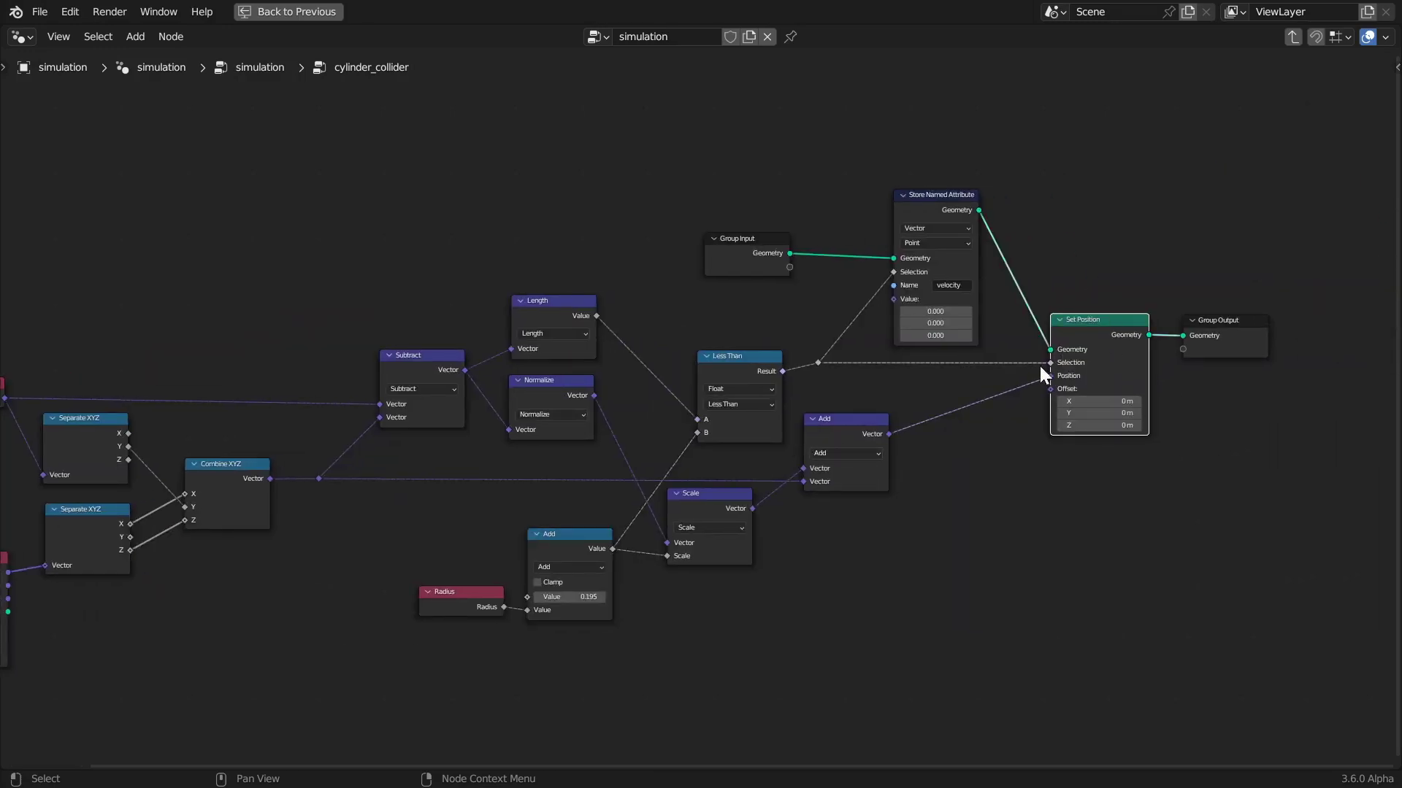
pyautogui.click(728, 360)
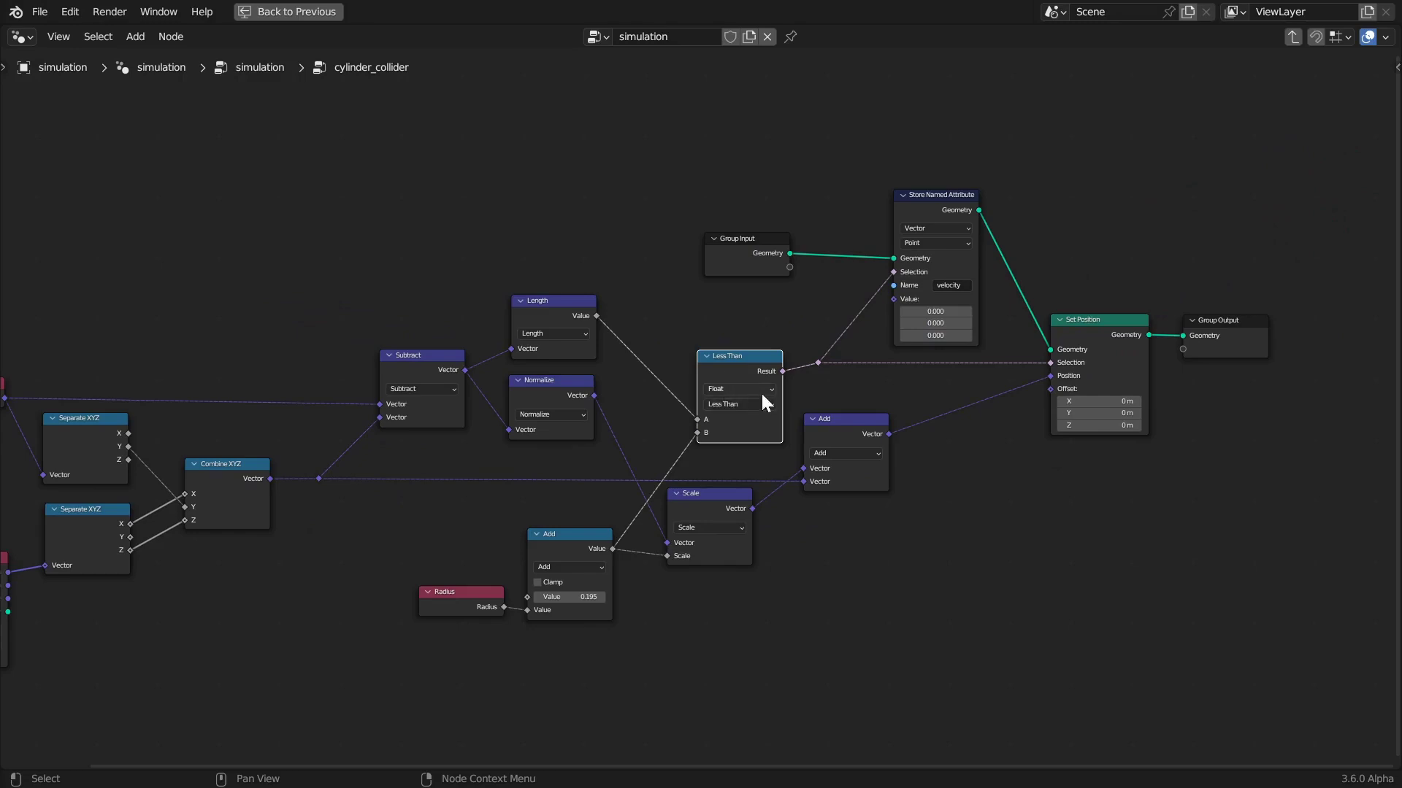
pyautogui.scroll(2, 805, 578)
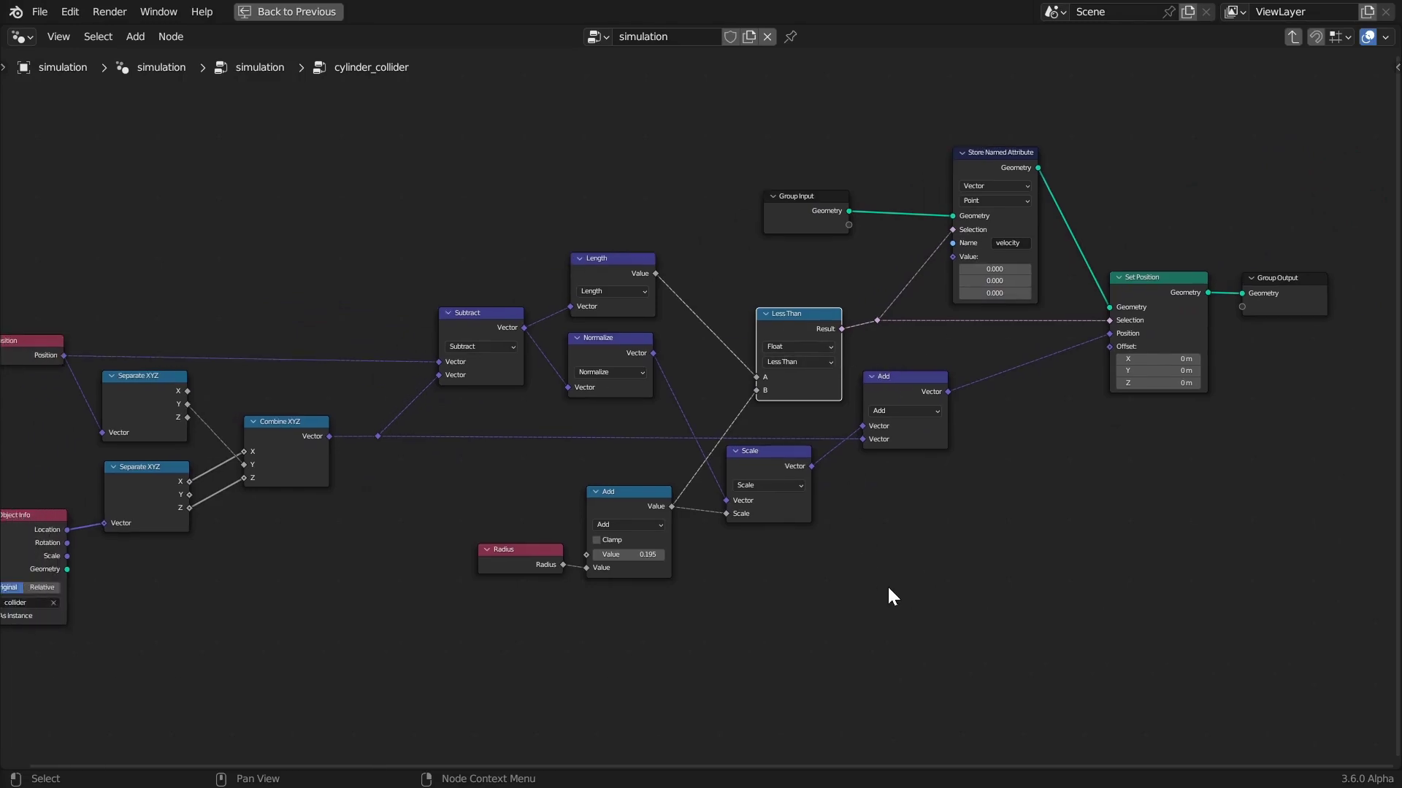
pyautogui.scroll(1, 805, 600)
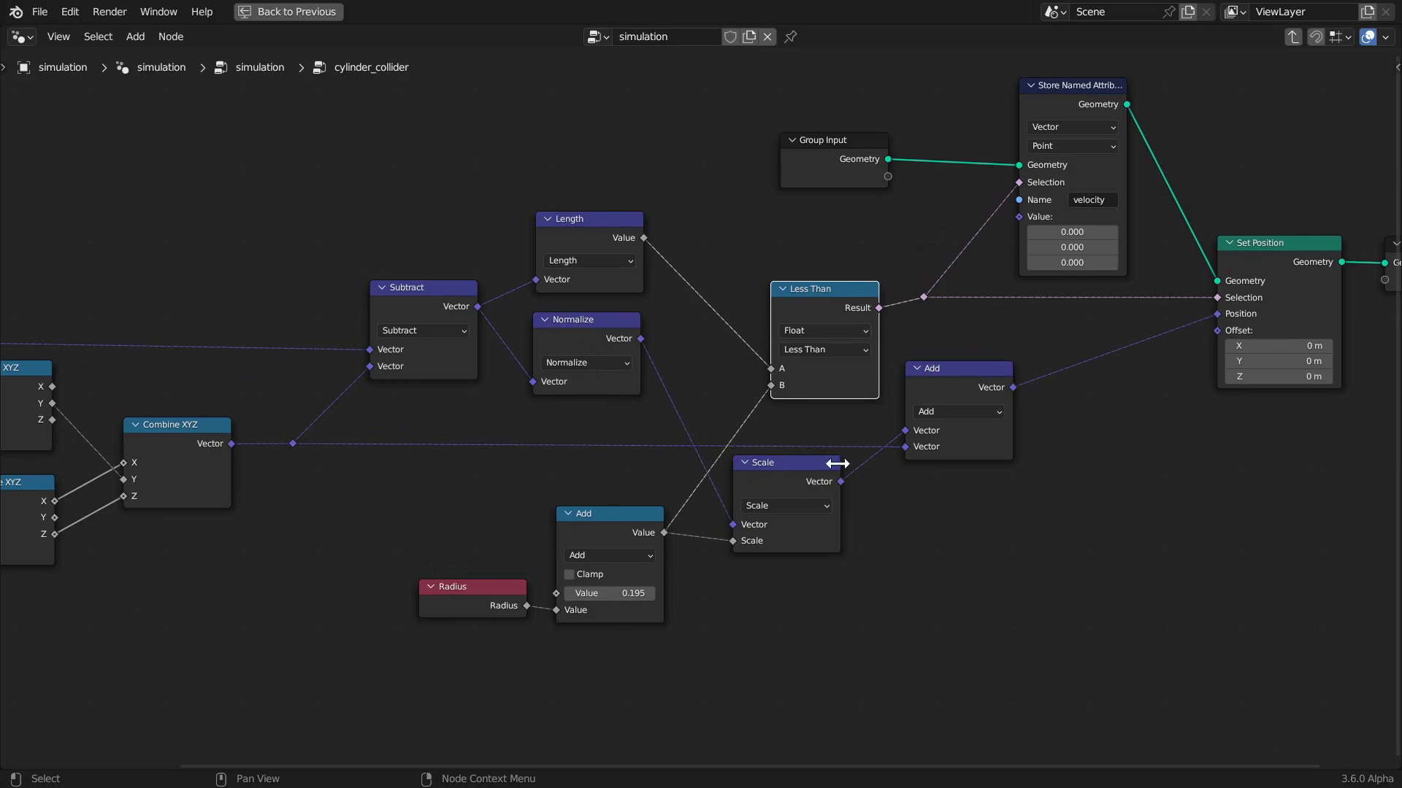
# - Trace the vector Add and Store Named Attribute nodes, then exit and select box_boundary
pyautogui.click(952, 390)
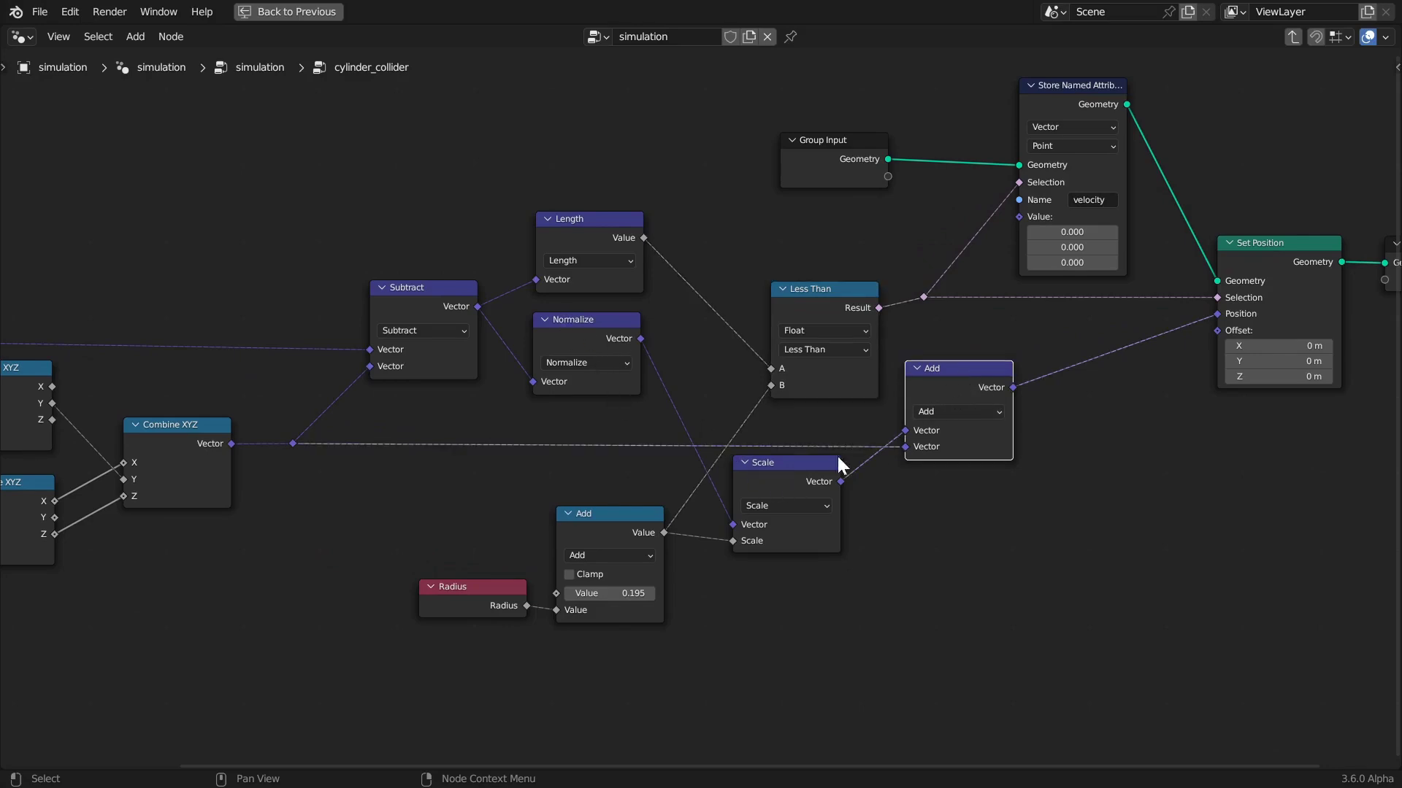
pyautogui.click(152, 440)
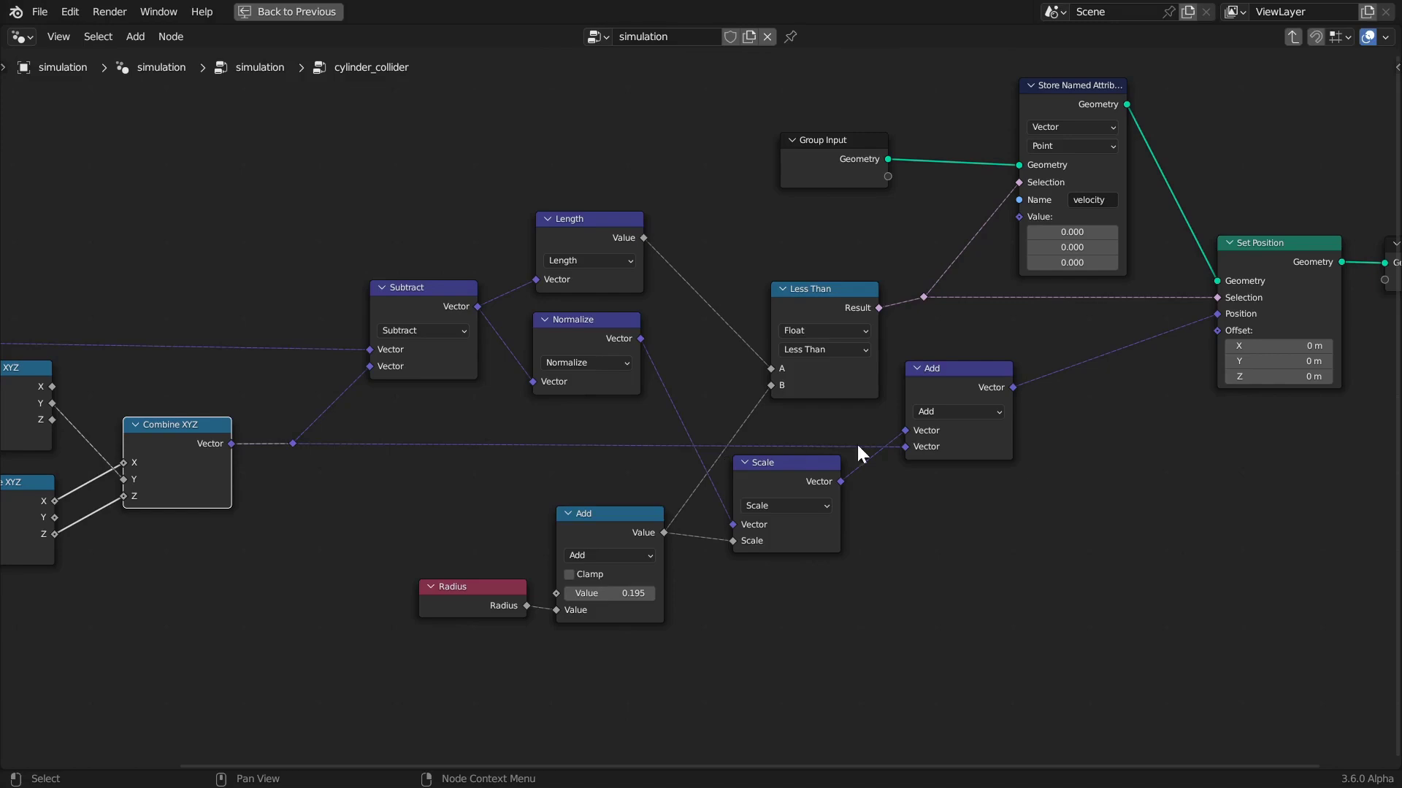
pyautogui.click(958, 376)
pyautogui.moveTo(1089, 525); pyautogui.dragTo(949, 570, button='middle')
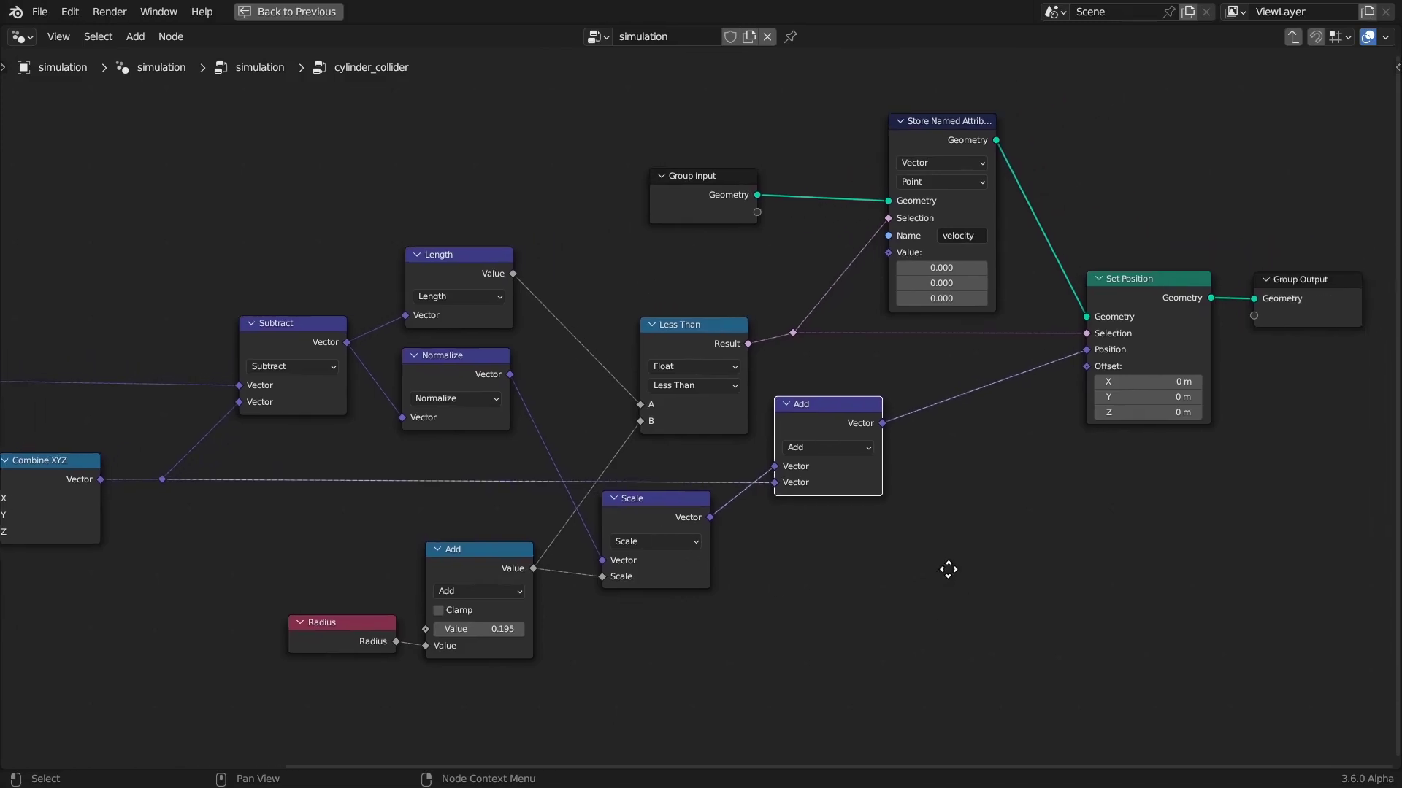
pyautogui.click(913, 139)
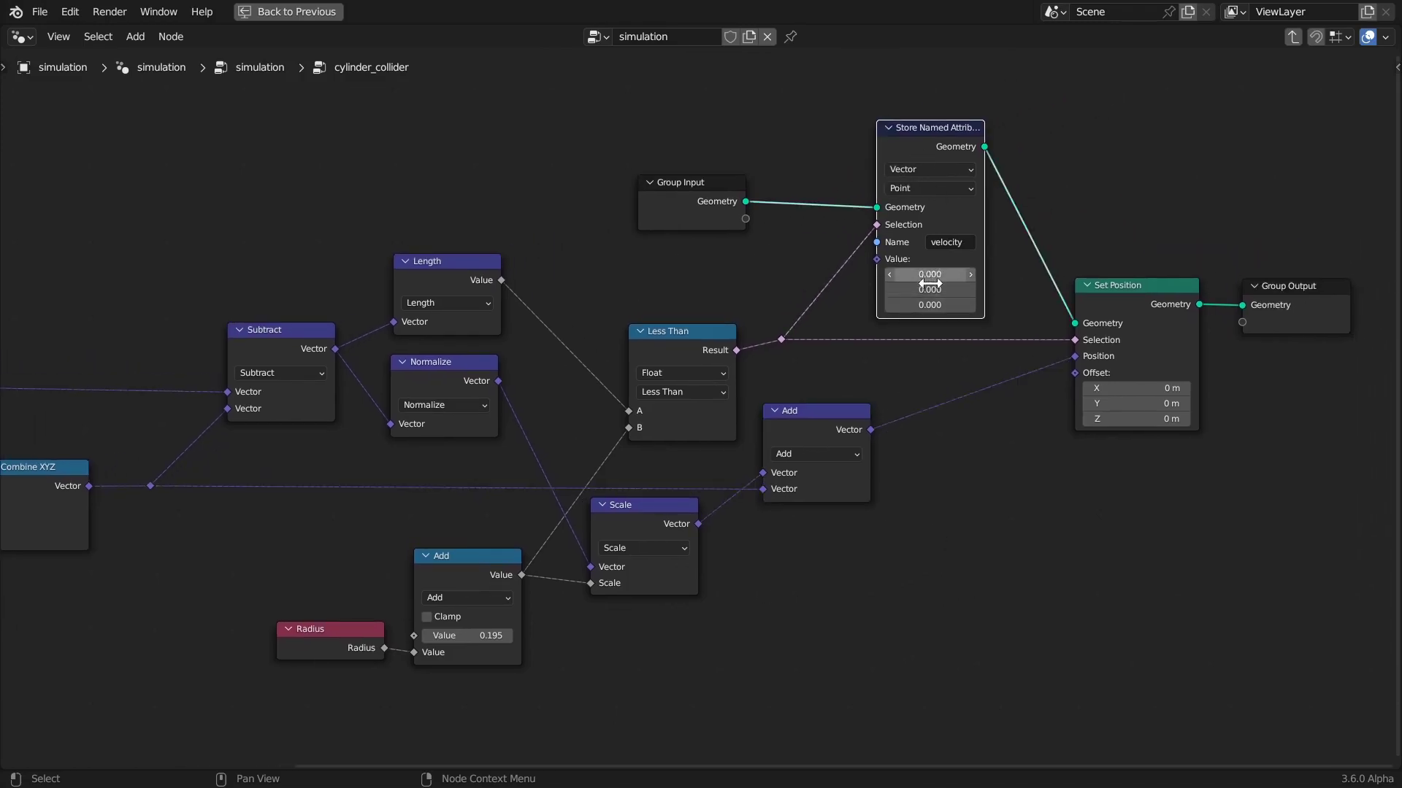
pyautogui.moveTo(981, 465); pyautogui.dragTo(853, 518, button='middle')
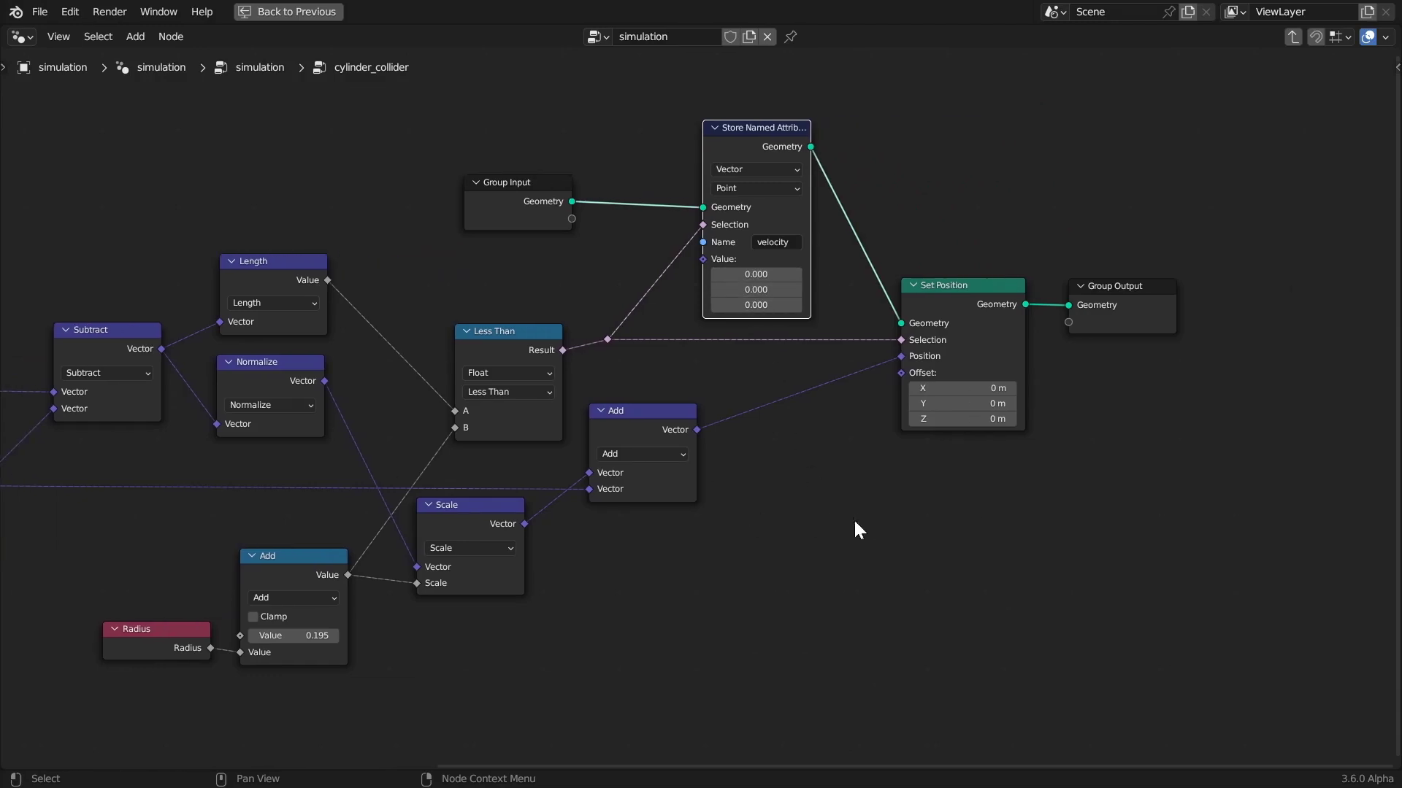
pyautogui.press('Tab')
pyautogui.click(918, 324)
# - Enter box_boundary, frame all its nodes, and compare the Maximum and Minimum clamp nodes
pyautogui.press('Tab')
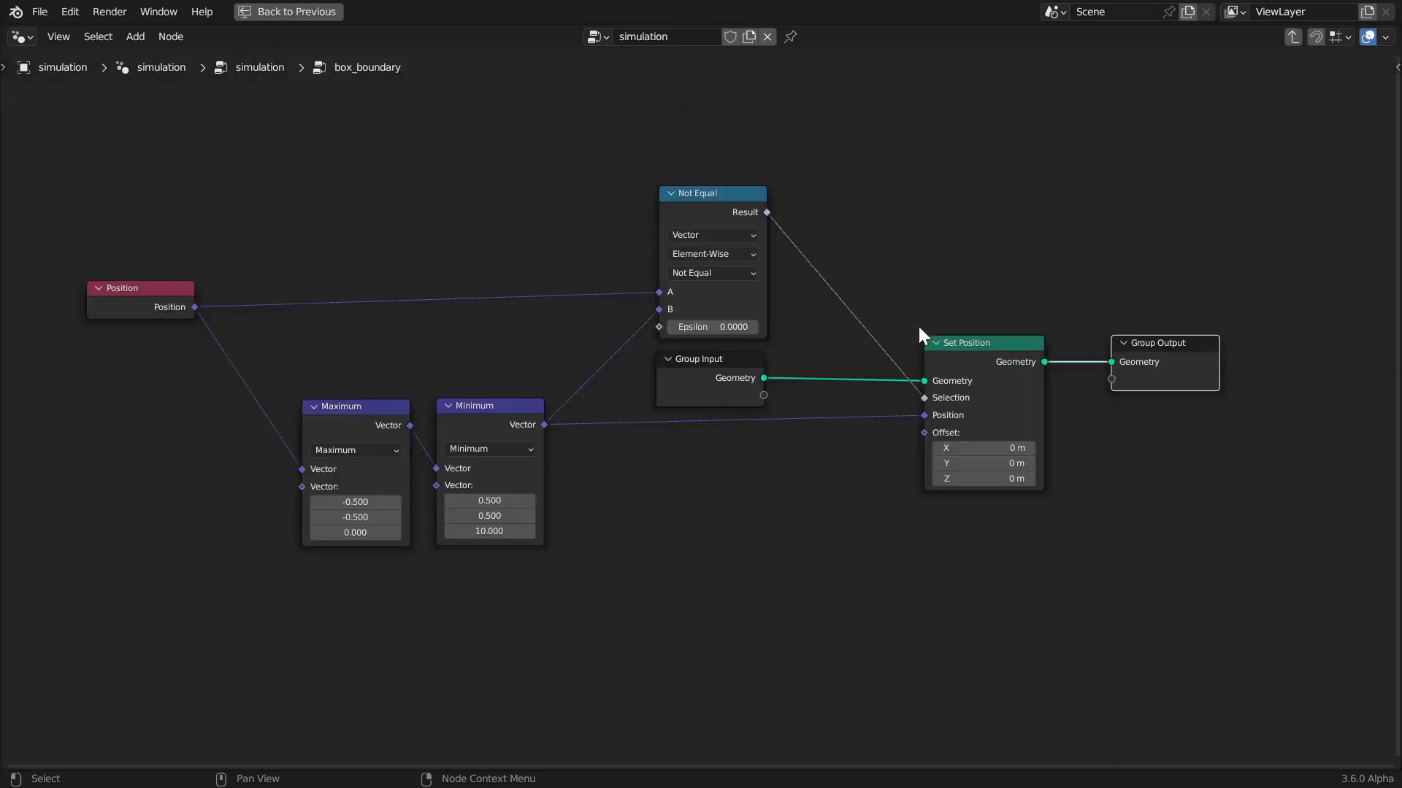
pyautogui.press('Home')
pyautogui.click(490, 384)
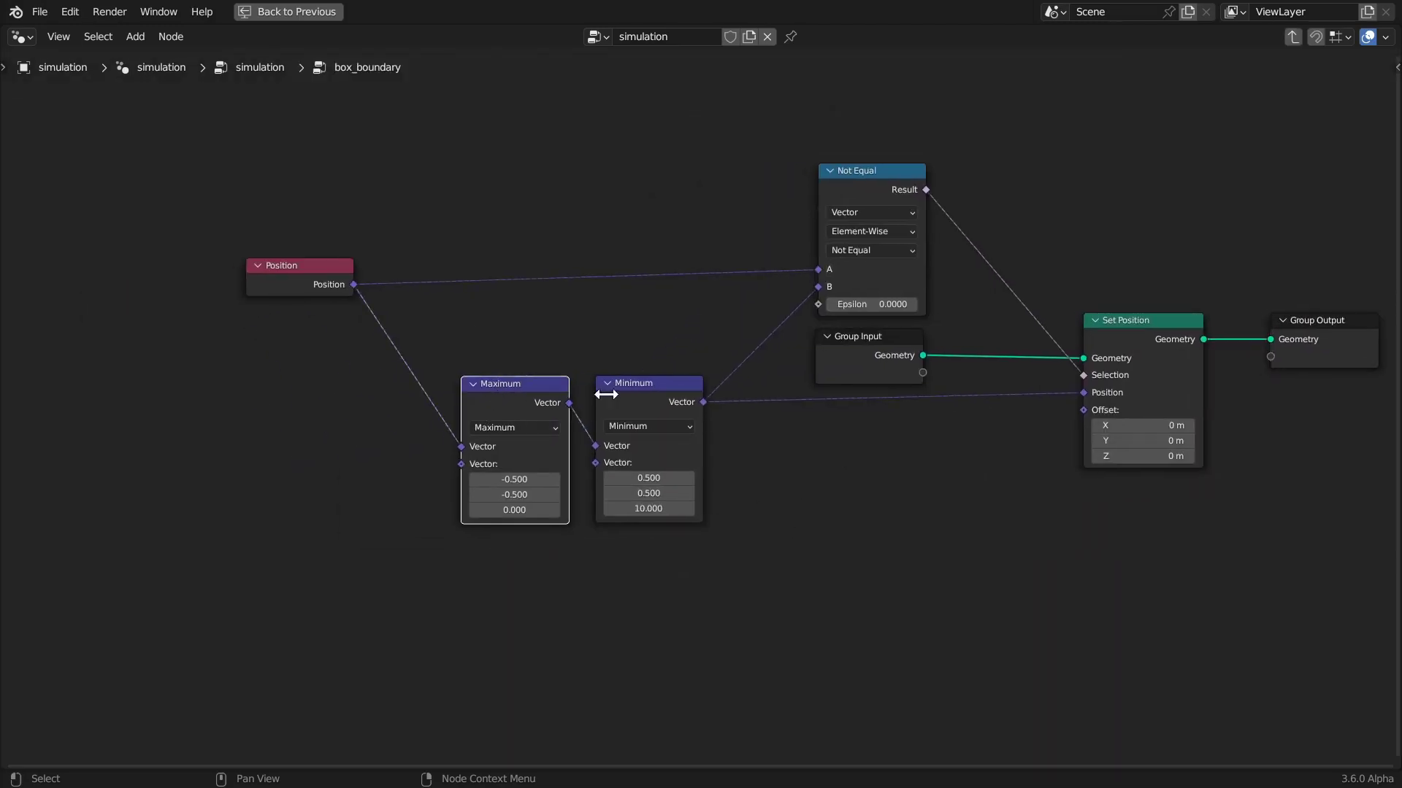
pyautogui.click(640, 394)
pyautogui.click(505, 399)
pyautogui.click(626, 393)
pyautogui.click(506, 394)
pyautogui.click(846, 478)
pyautogui.scroll(-1, 847, 477)
# - Inspect box_boundary's Not Equal, Group Input, Set Position and Group Output nodes
pyautogui.moveTo(914, 488); pyautogui.dragTo(757, 501, button='middle')
pyautogui.scroll(1, 731, 446)
pyautogui.click(673, 222)
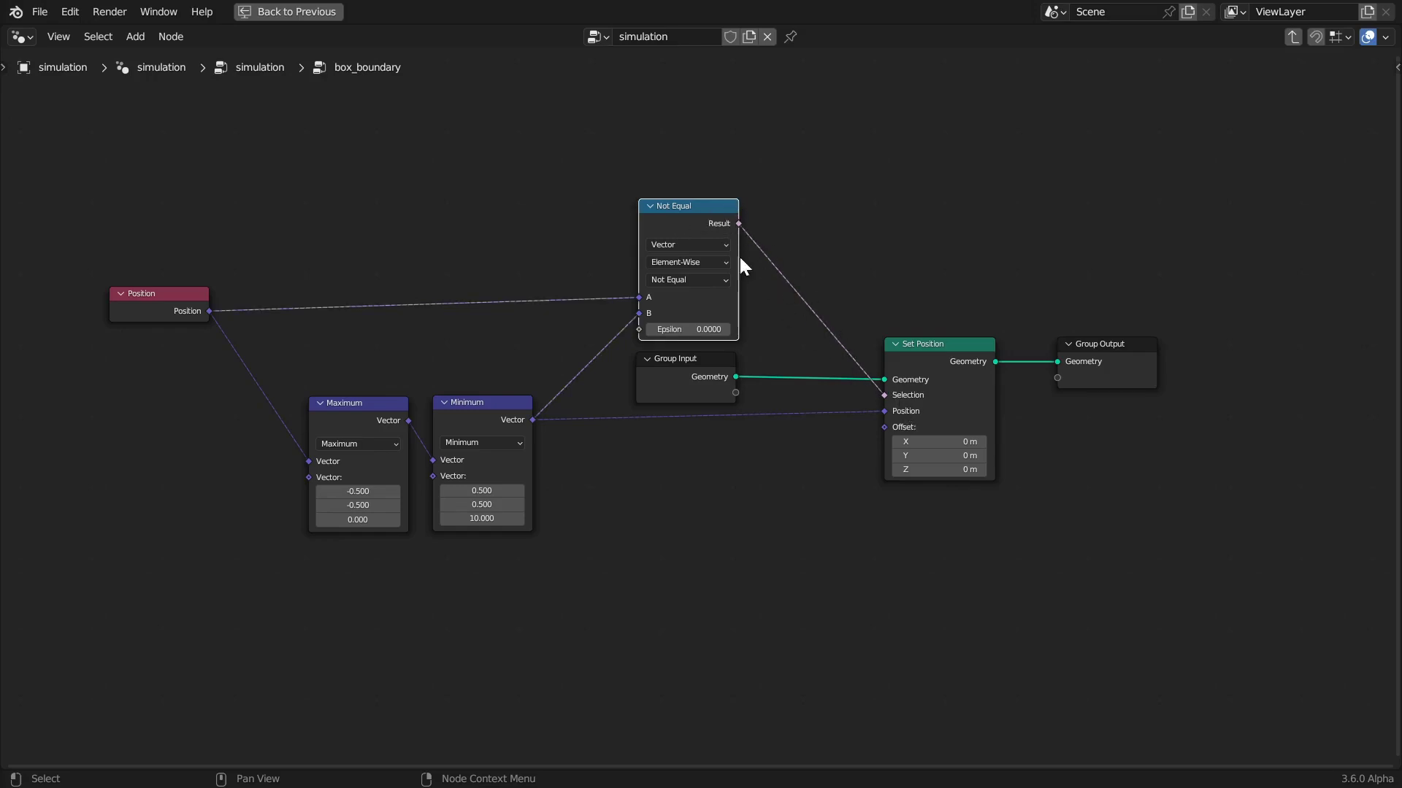
pyautogui.click(670, 377)
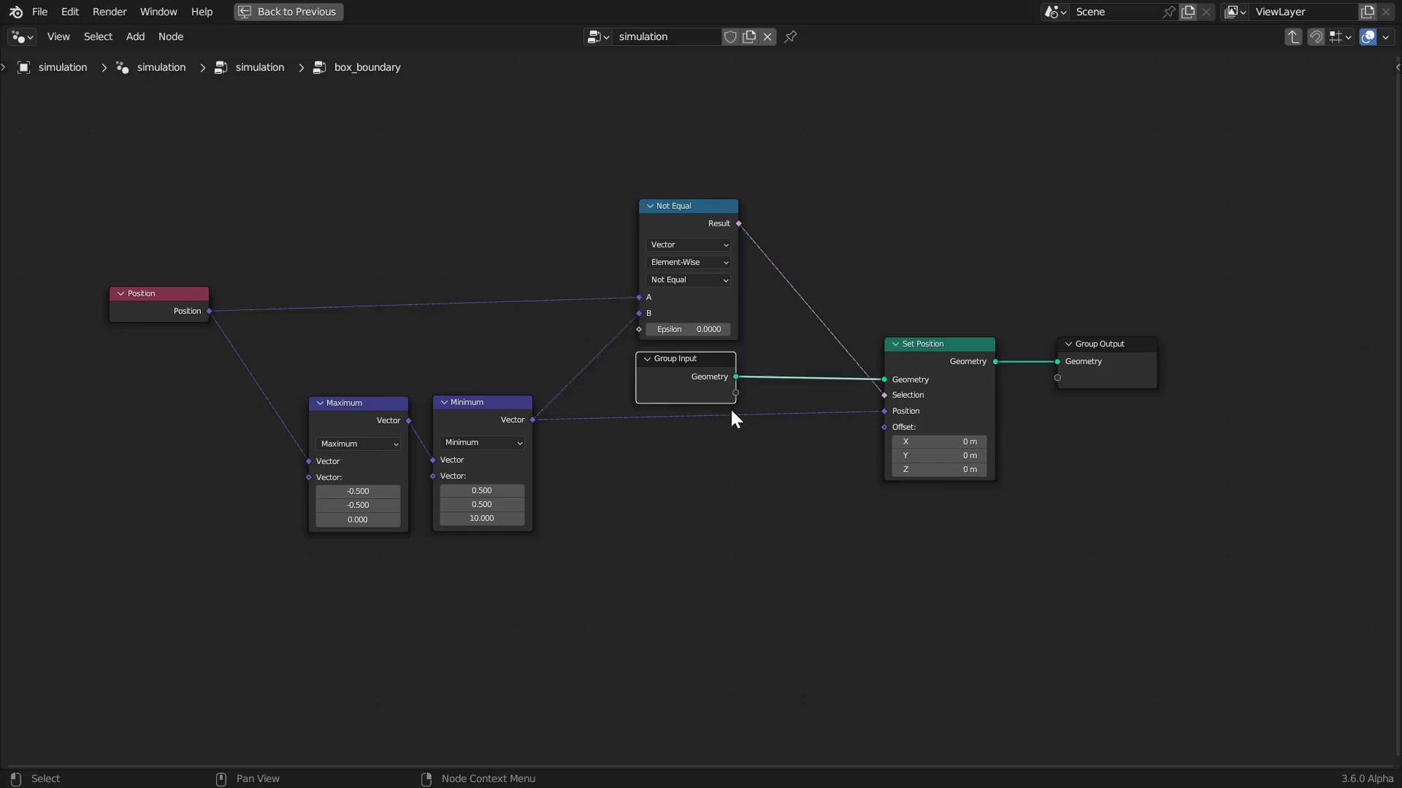
pyautogui.click(941, 353)
pyautogui.click(1104, 367)
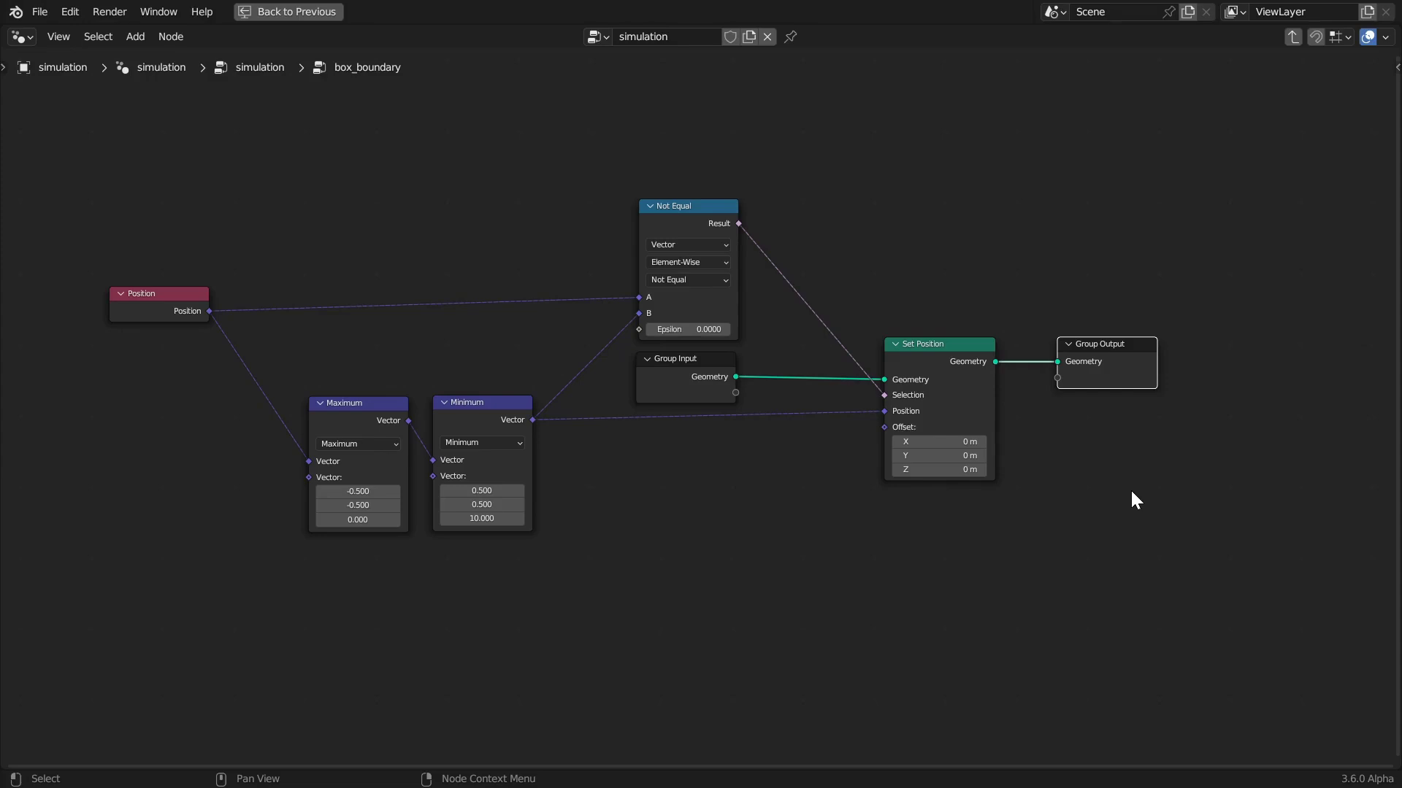
# - Exit box_boundary, pan over, and enter and frame the update_velocity group
pyautogui.press('Tab')
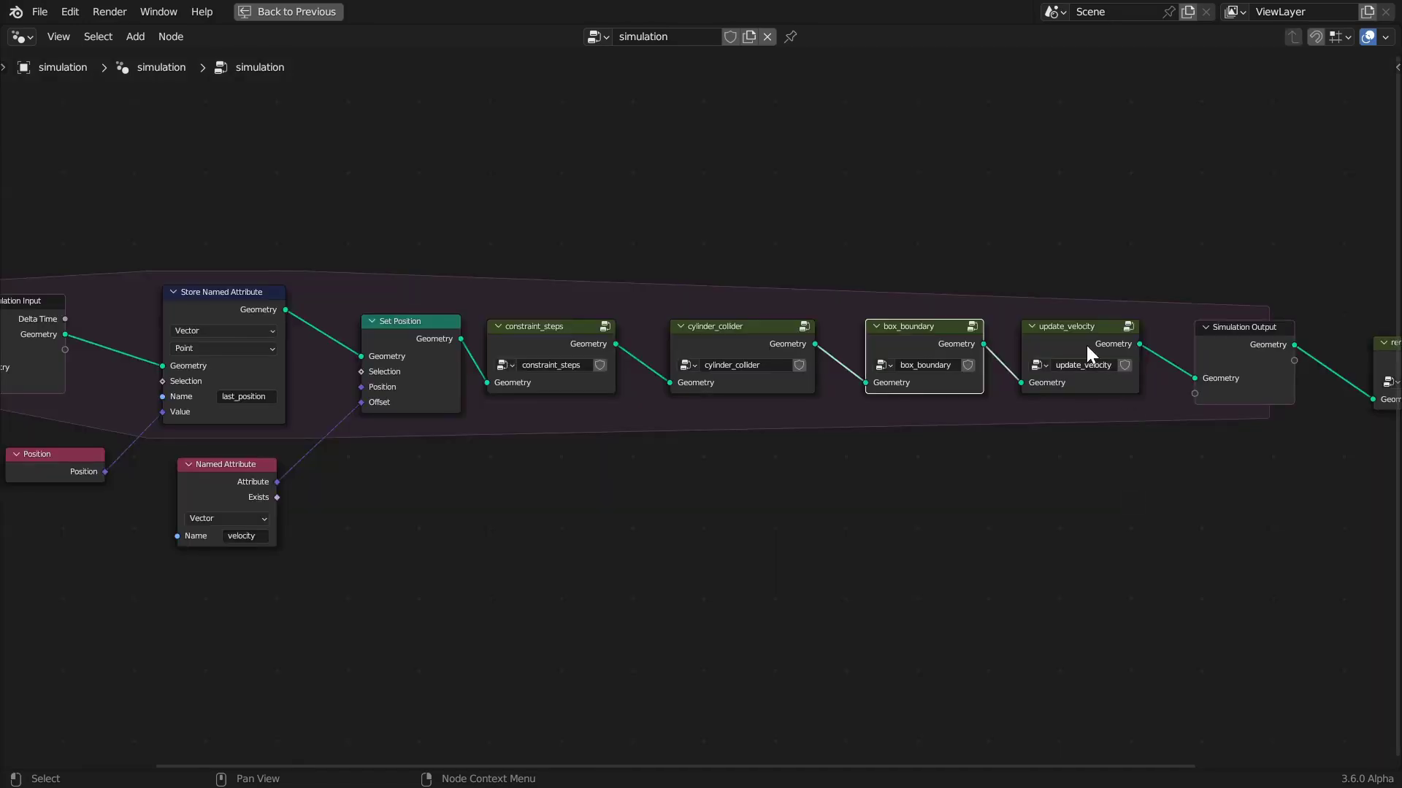
pyautogui.moveTo(1112, 491); pyautogui.dragTo(816, 589, button='middle')
pyautogui.scroll(2, 816, 589)
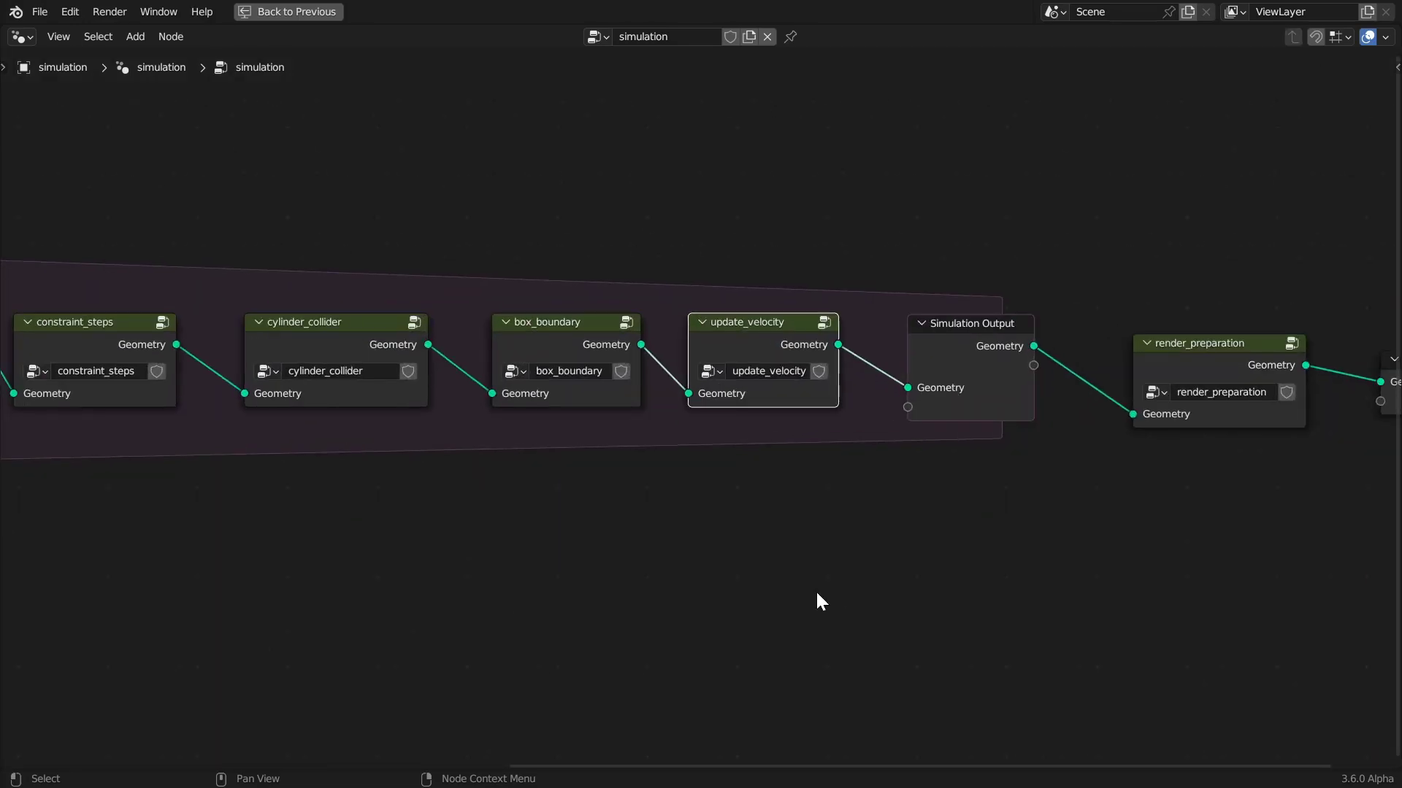
pyautogui.press('Tab')
pyautogui.press('Home')
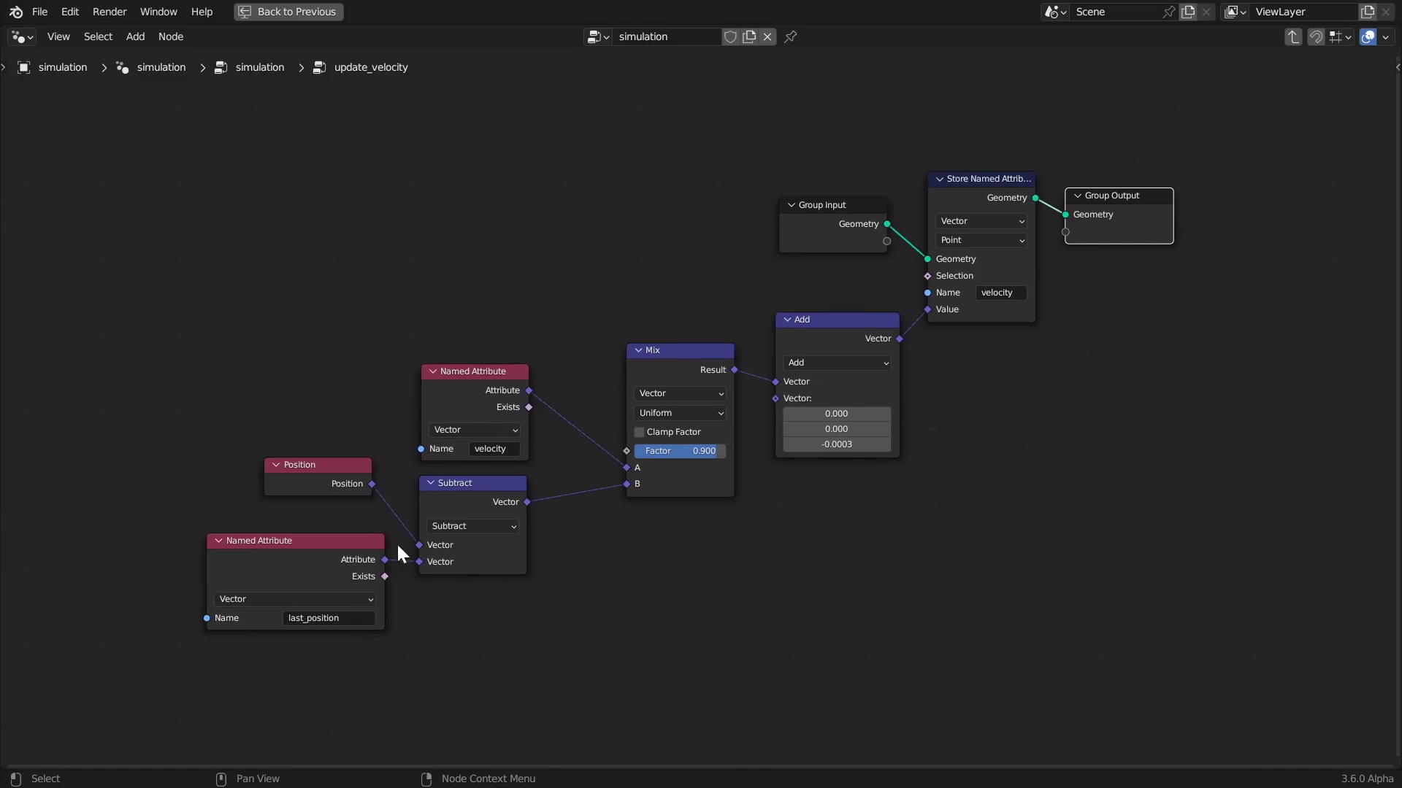
# - Inspect update_velocity's Subtract, Position, last_position Named Attribute and Mix nodes
pyautogui.click(457, 484)
pyautogui.click(329, 470)
pyautogui.click(441, 507)
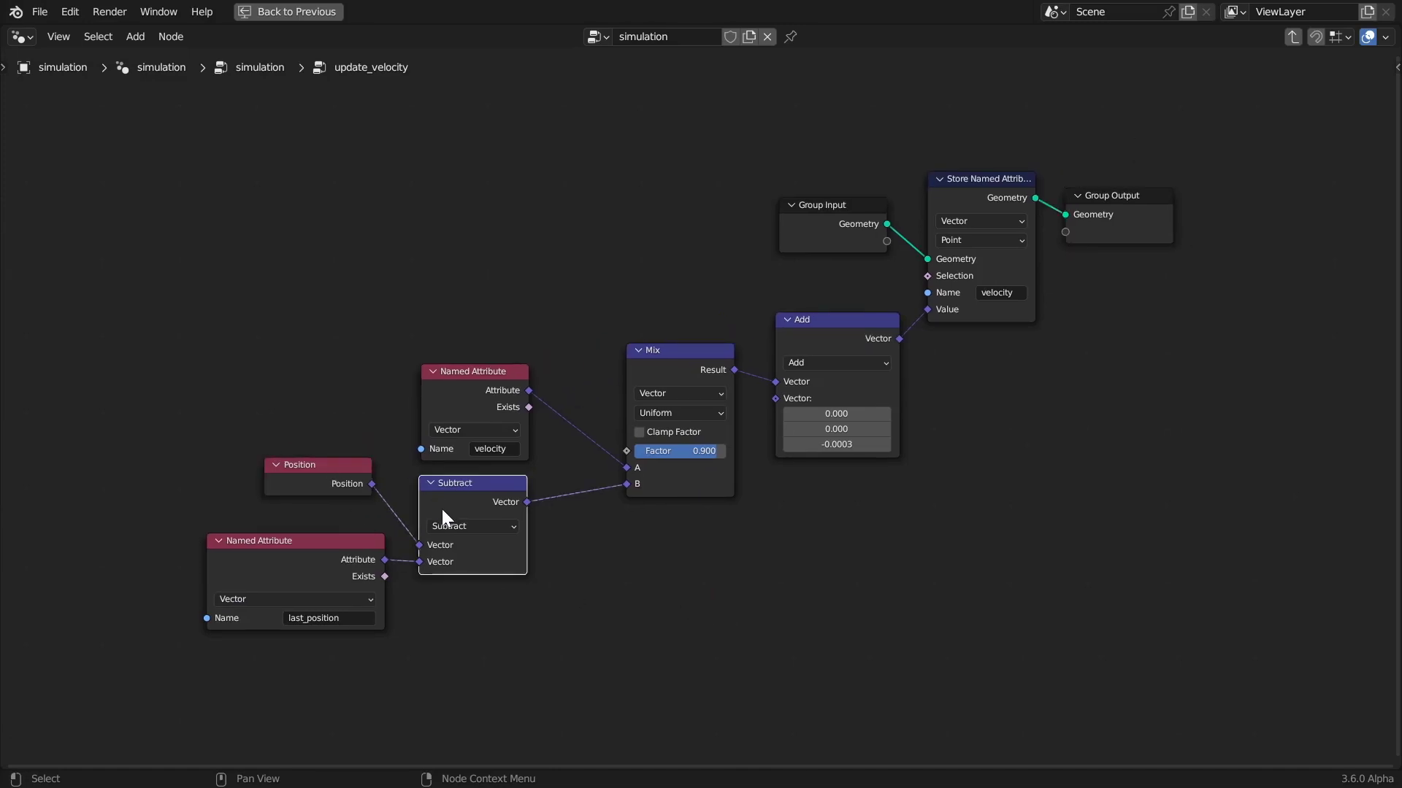
pyautogui.click(292, 546)
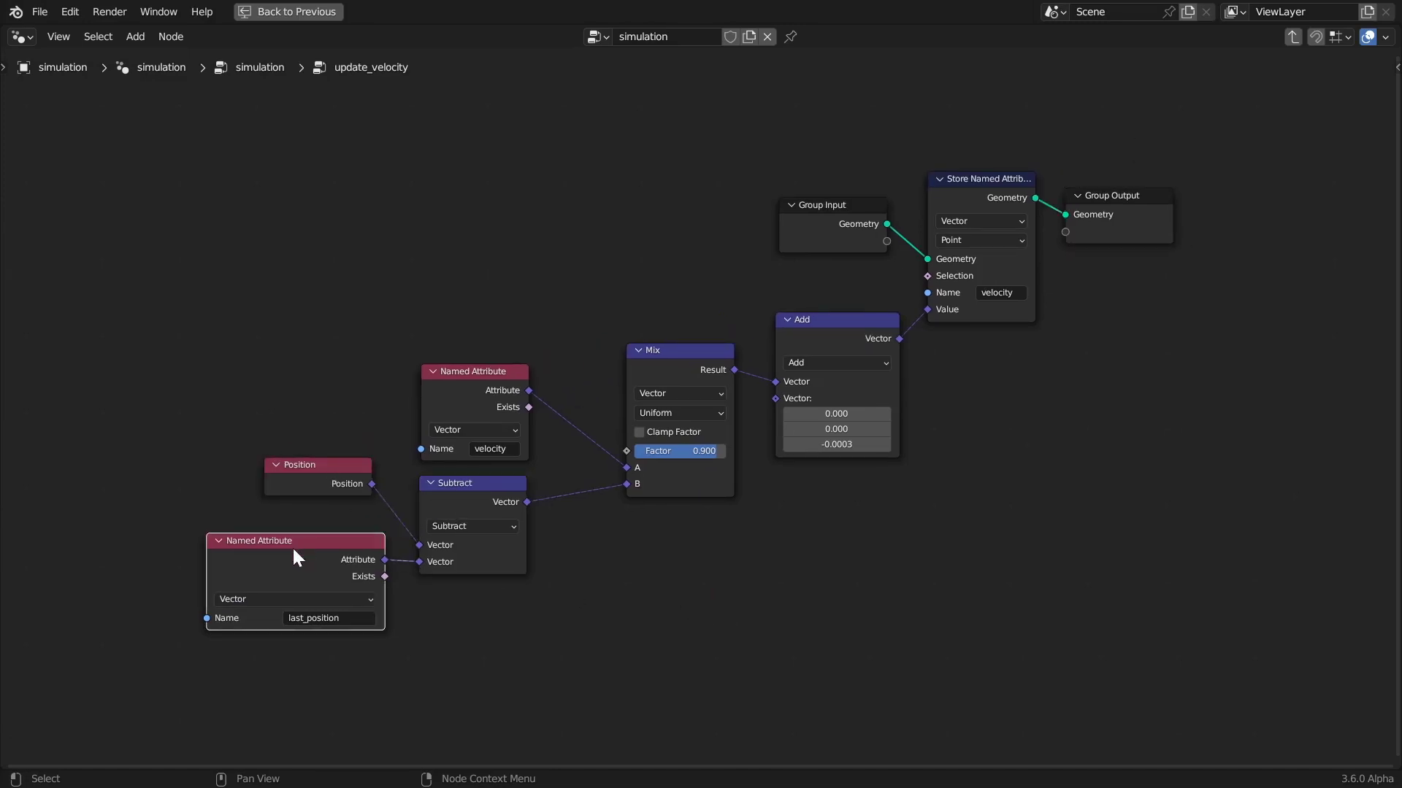
pyautogui.click(462, 493)
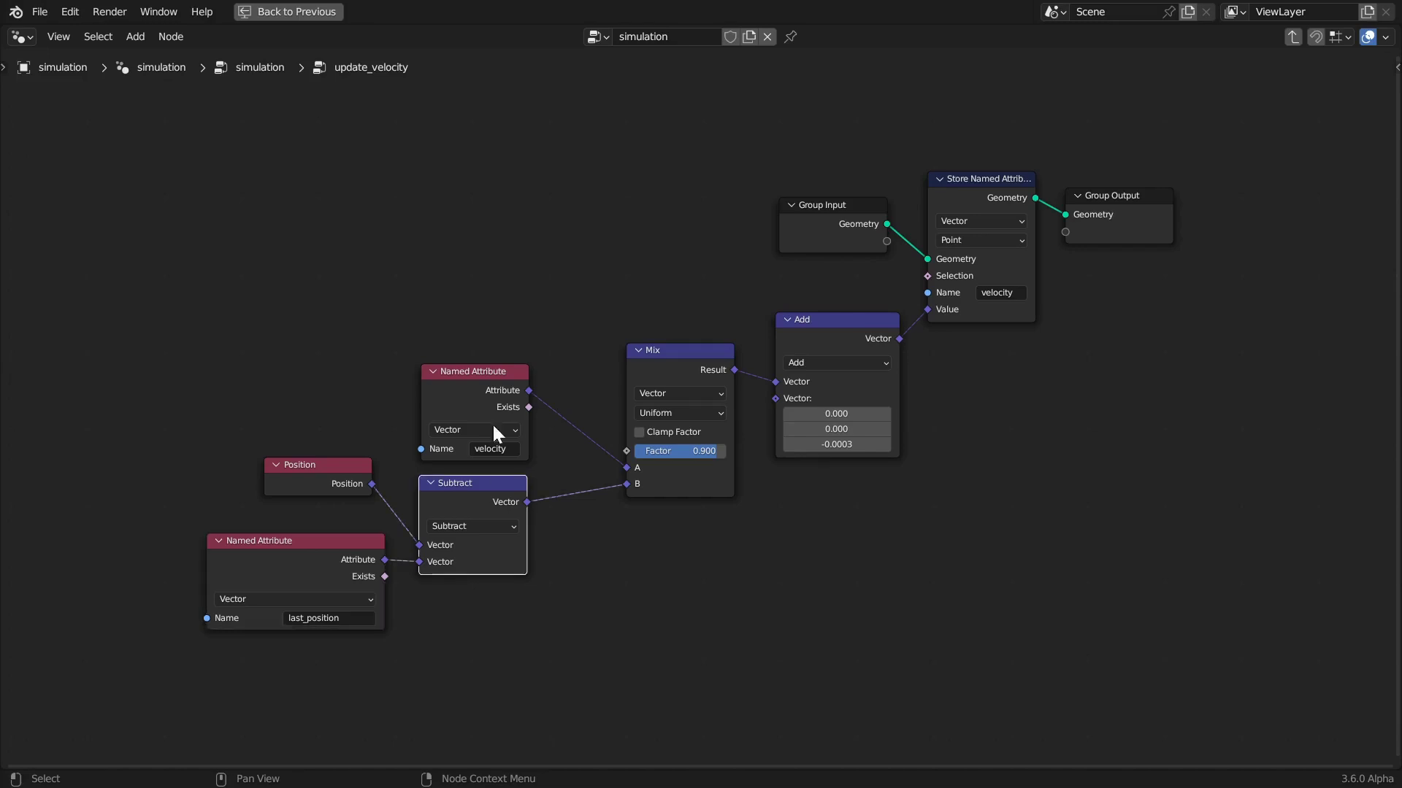
pyautogui.click(661, 364)
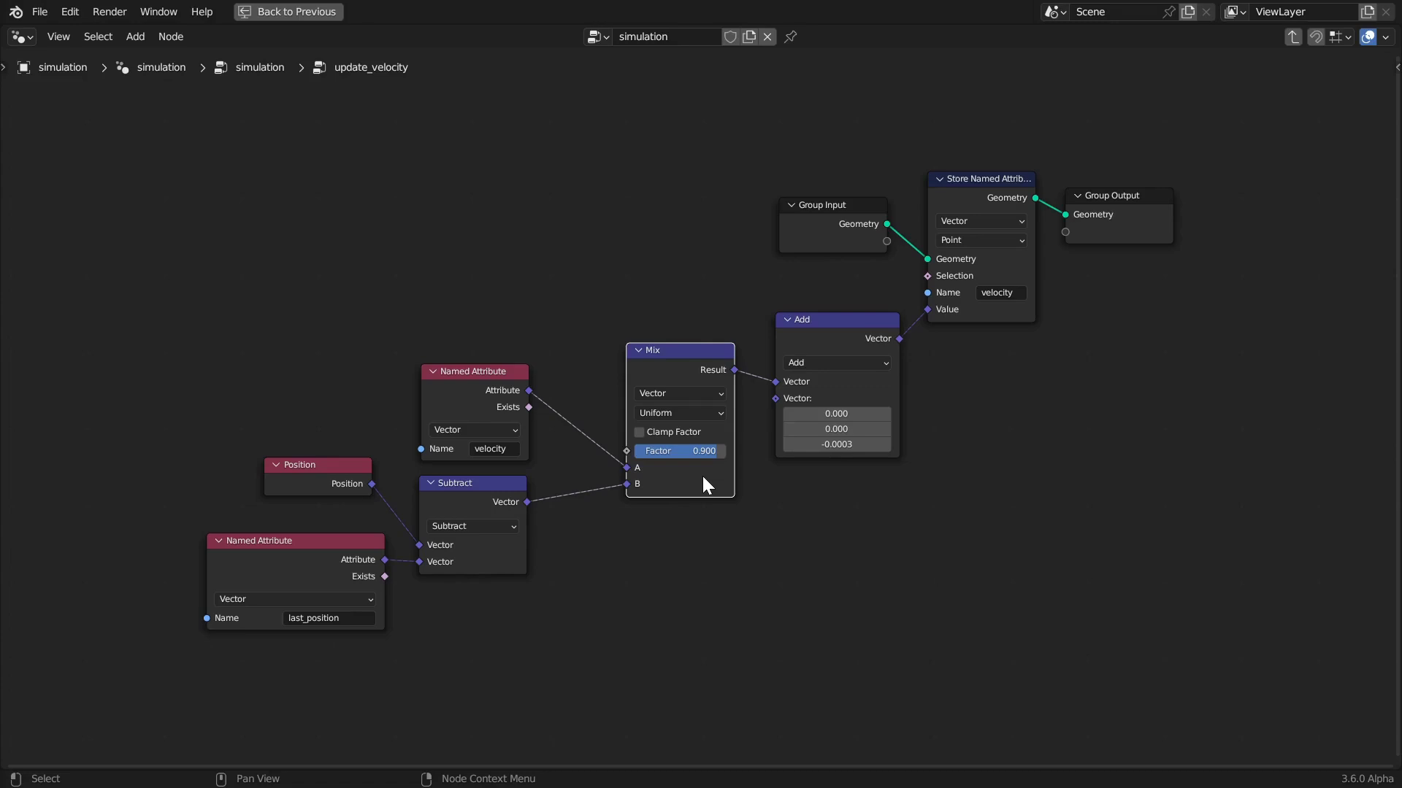
# - Check the Add node's -0.0003 Z gravity offset and output nodes, then exit the group
pyautogui.click(827, 322)
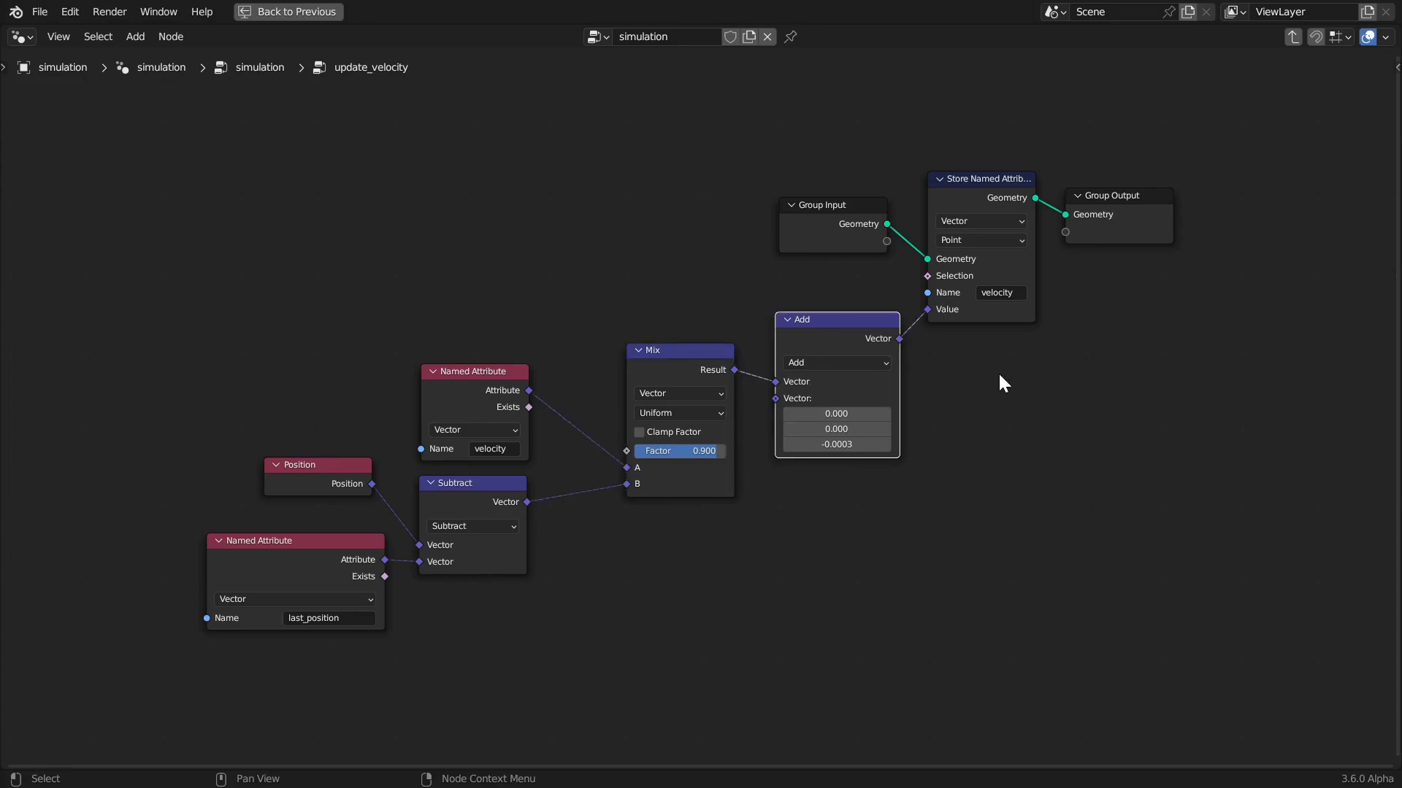
pyautogui.moveTo(997, 381); pyautogui.dragTo(932, 394, button='middle')
pyautogui.click(816, 466)
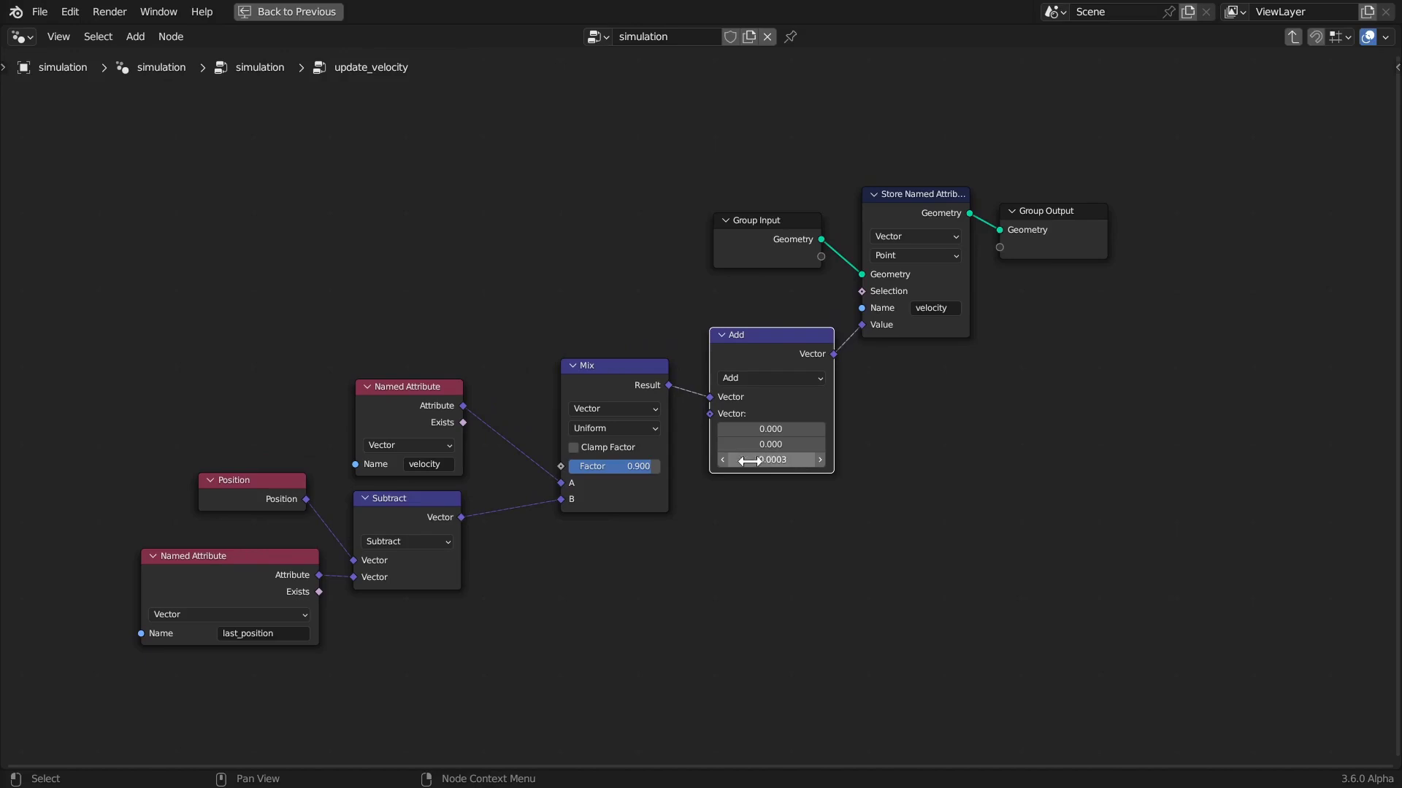
pyautogui.press('Escape')
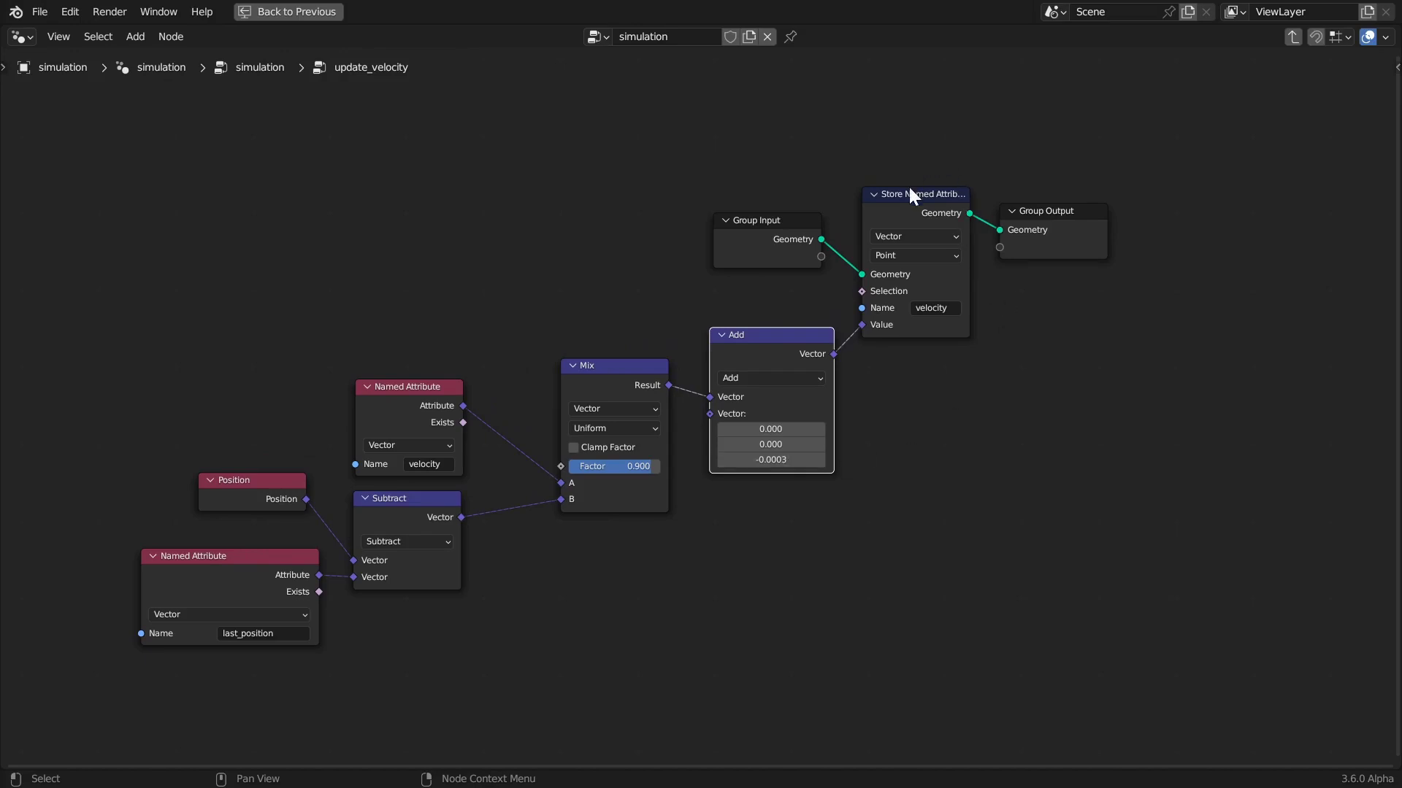
pyautogui.click(910, 195)
pyautogui.click(1059, 215)
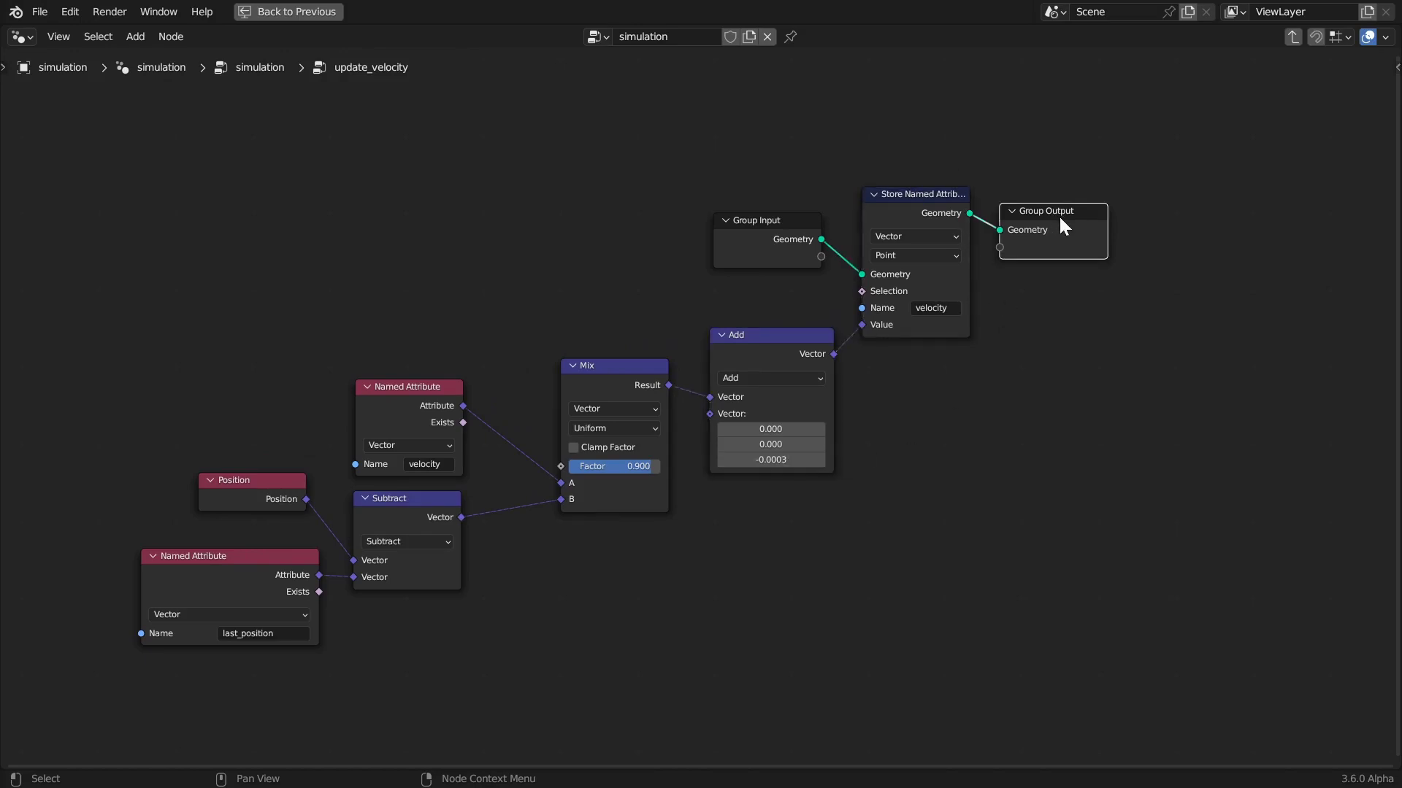
pyautogui.press('Tab')
pyautogui.moveTo(1058, 282)
pyautogui.mouseDown(button='middle')
pyautogui.moveTo(859, 273)
pyautogui.moveTo(783, 323)
pyautogui.mouseUp(button='middle')
pyautogui.click(764, 354)
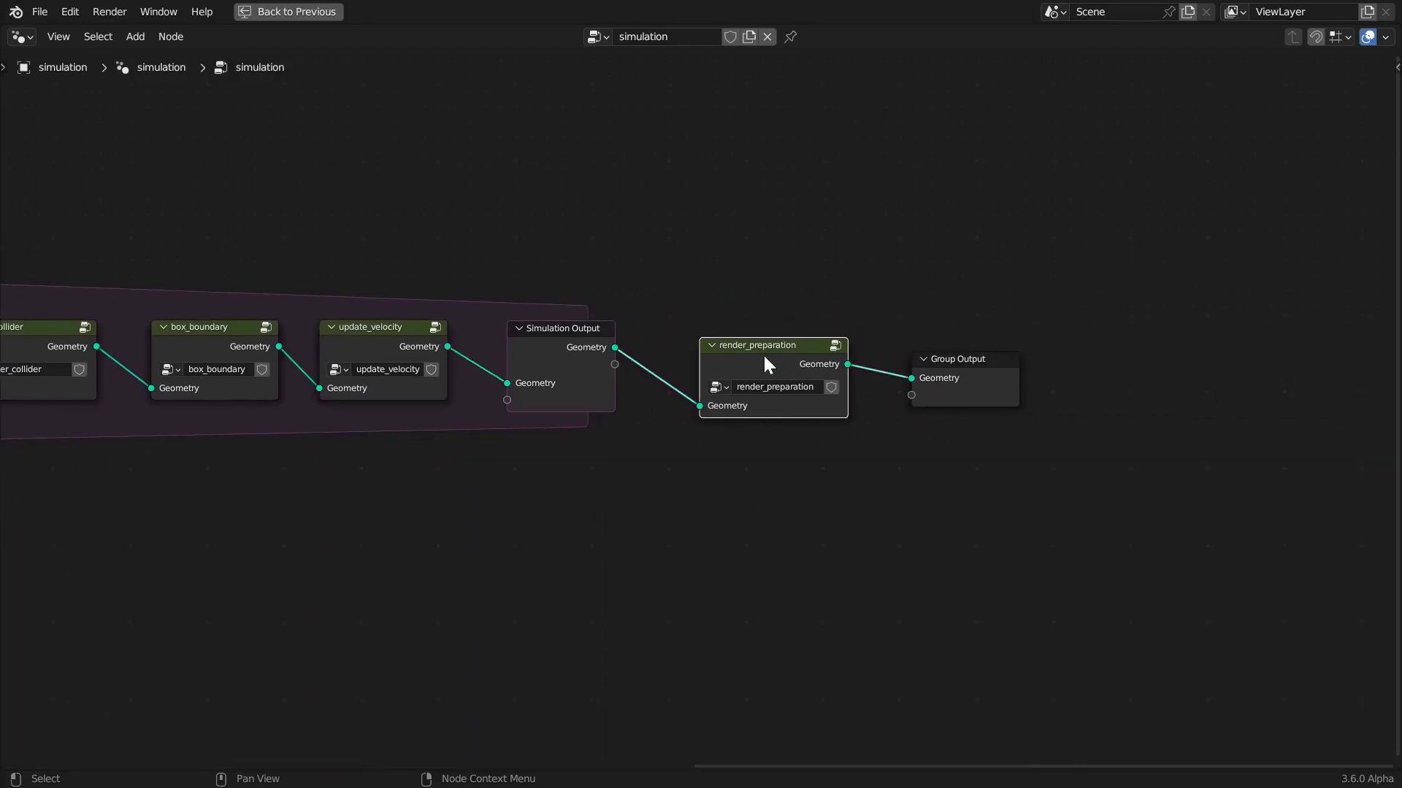
pyautogui.scroll(2, 765, 361)
pyautogui.press('Tab')
pyautogui.scroll(-1, 801, 359)
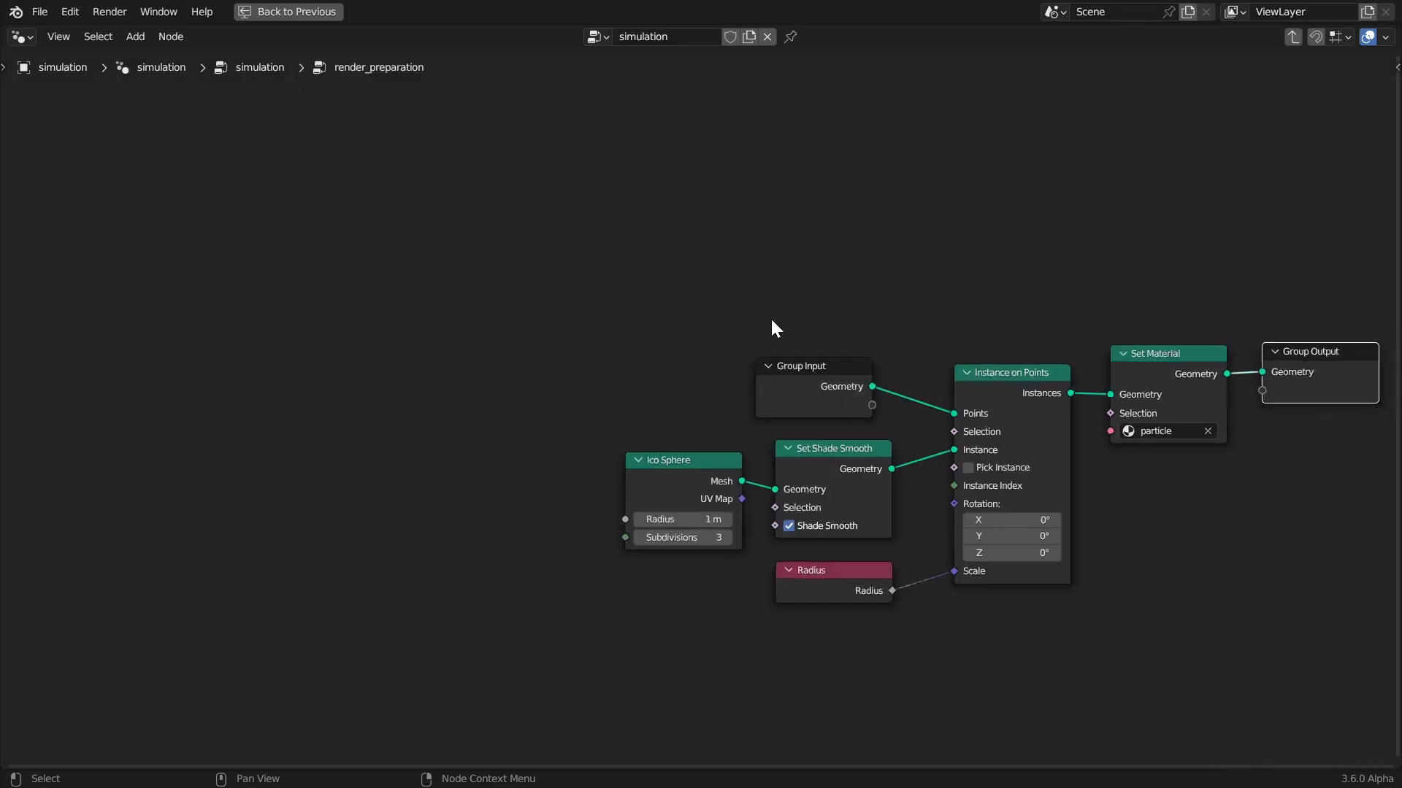
pyautogui.scroll(-1, 770, 317)
pyautogui.moveTo(645, 260); pyautogui.dragTo(441, 459, button='middle')
pyautogui.click(391, 455)
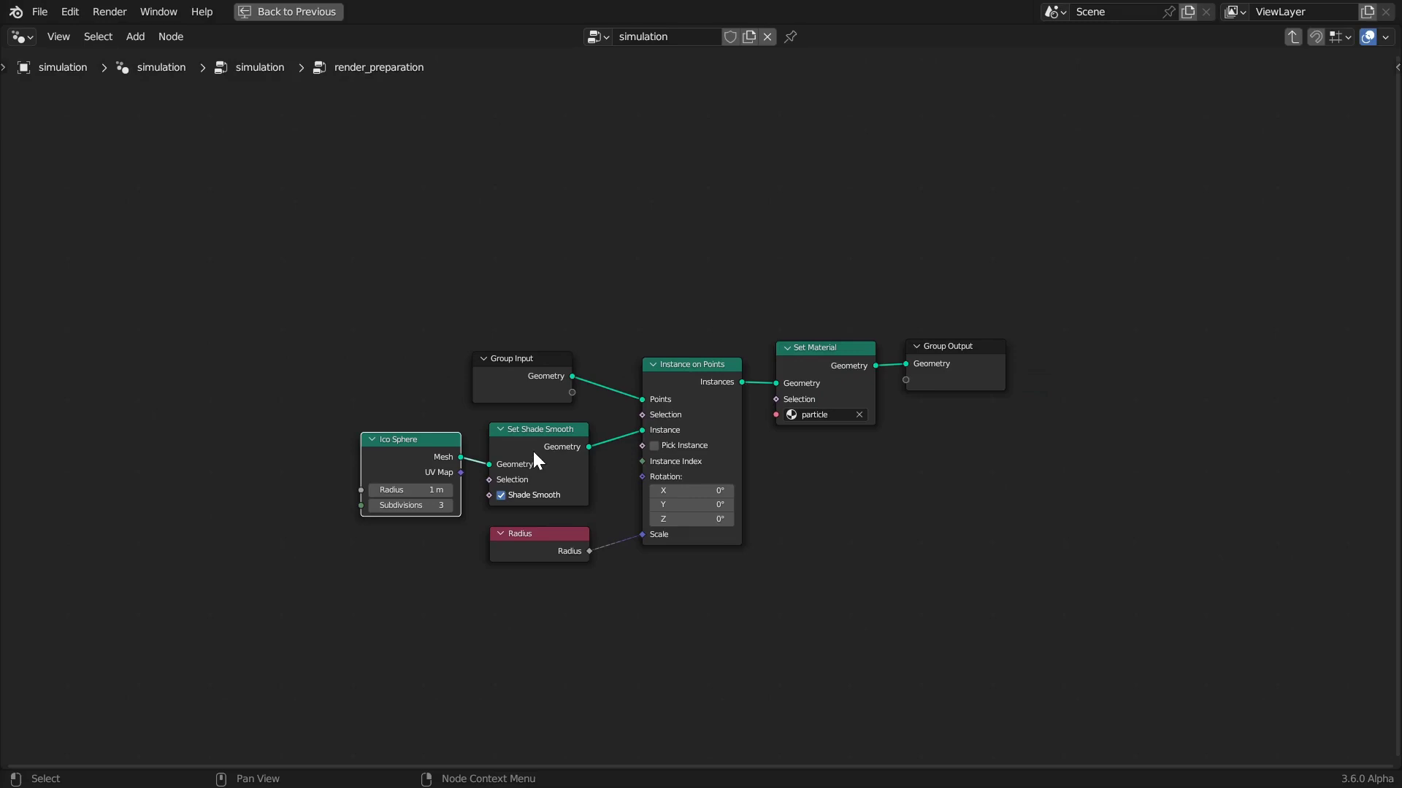
pyautogui.click(531, 430)
pyautogui.click(690, 373)
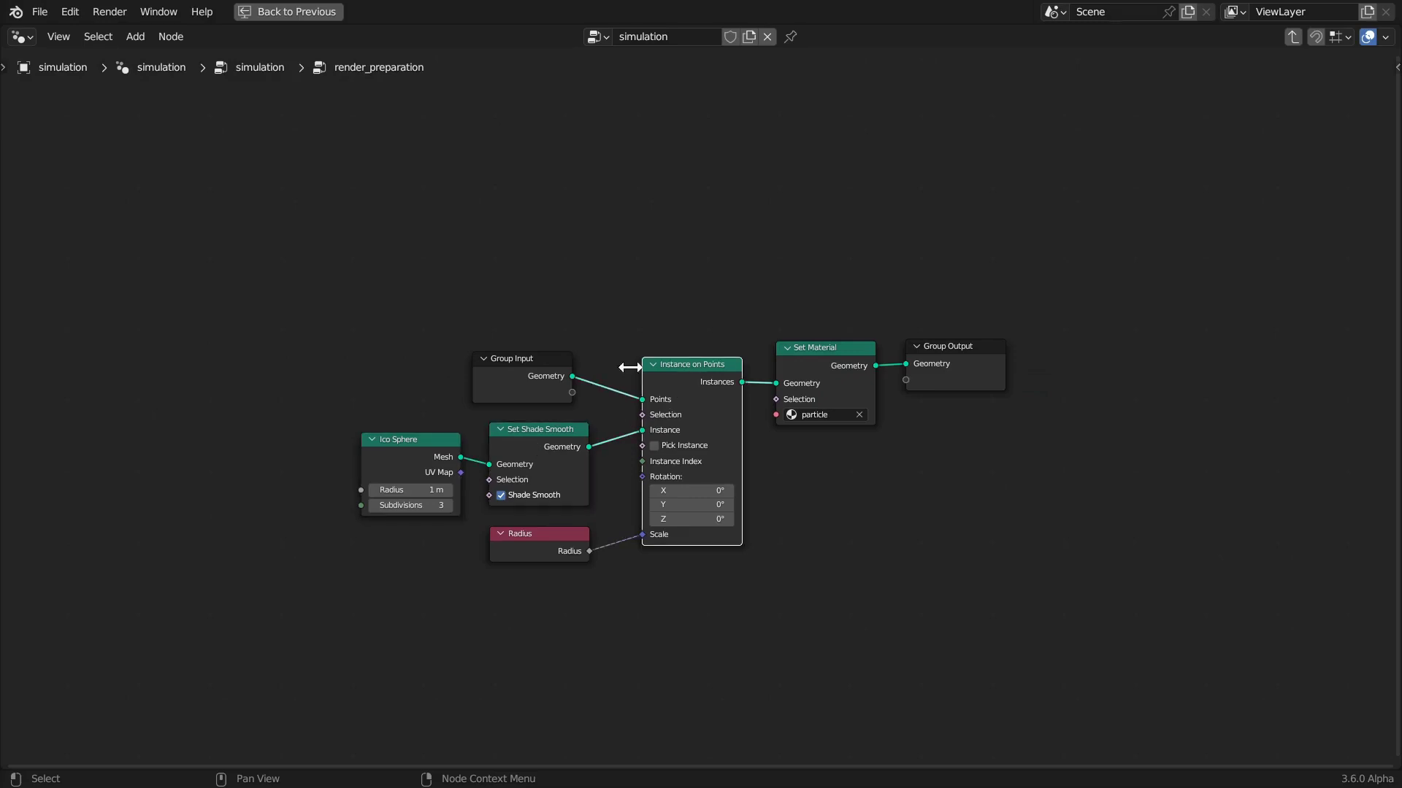
pyautogui.click(553, 544)
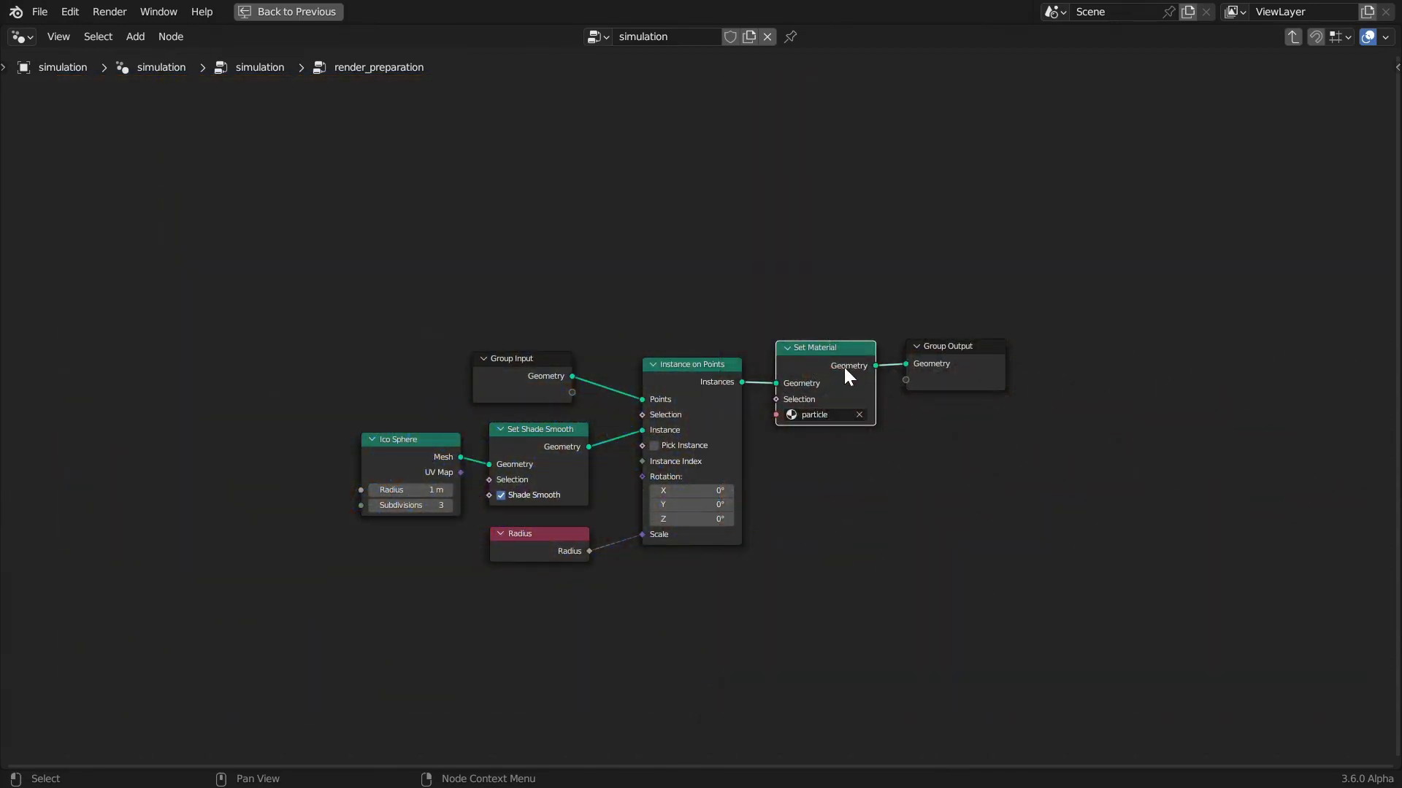
pyautogui.press('Tab')
# - Switch the editor to Shader Editor and frame the particle material
pyautogui.click(18, 36)
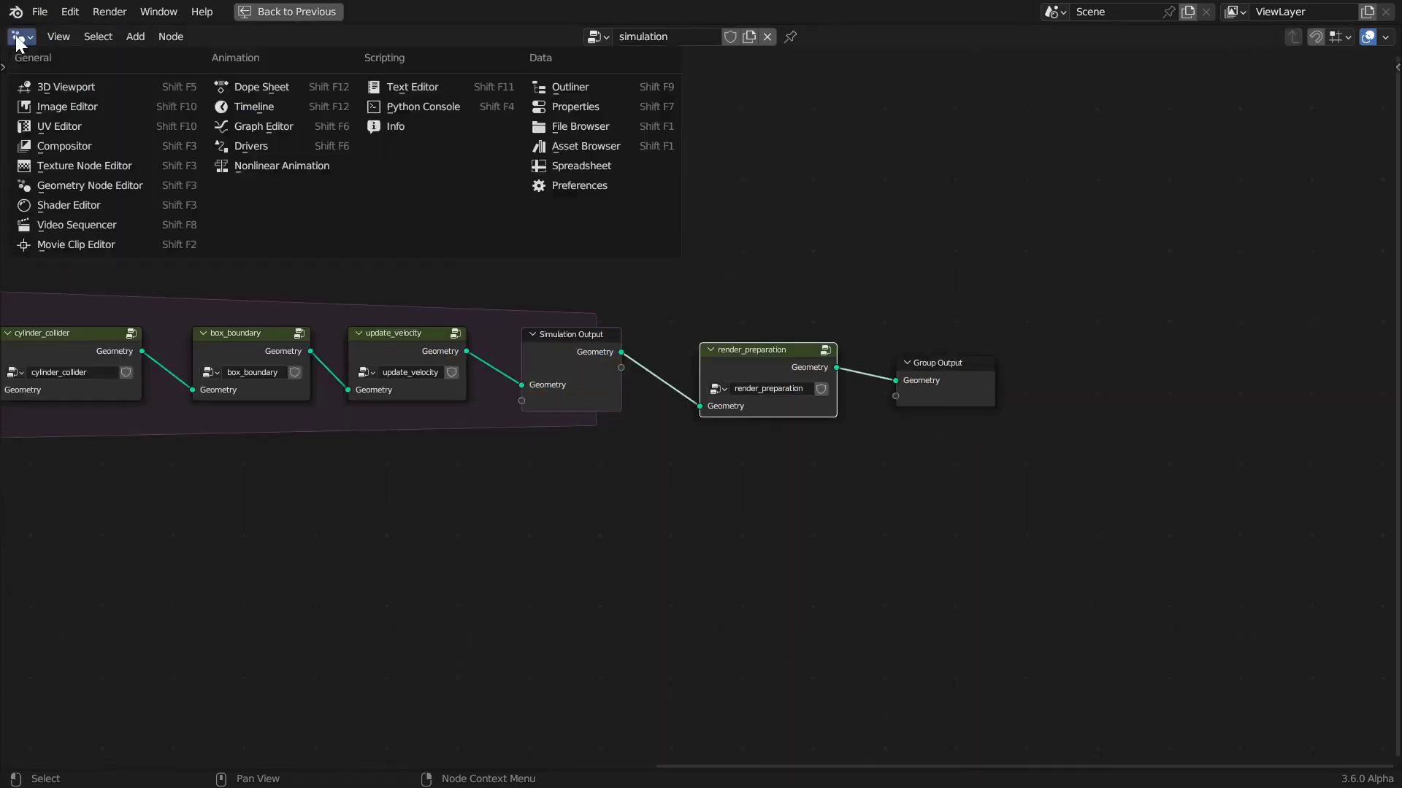
pyautogui.click(69, 207)
pyautogui.scroll(-2, 350, 376)
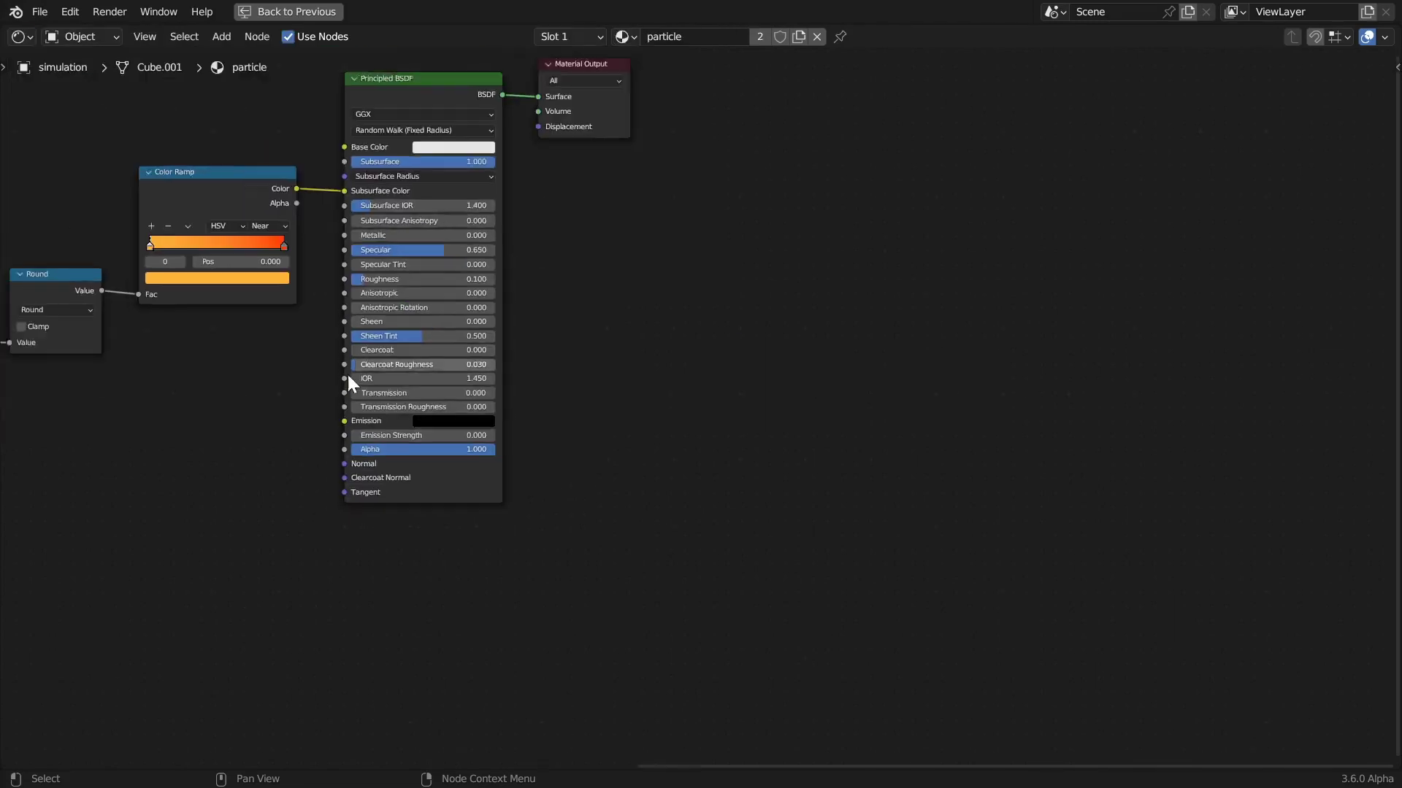
pyautogui.moveTo(351, 376); pyautogui.dragTo(718, 398, button='middle')
pyautogui.scroll(3, 384, 559)
pyautogui.scroll(1, 253, 463)
# - Trace string_index through Divide, Sine, Add, Round and Color Ramp into Principled BSDF, then restore the layout
pyautogui.click(256, 470)
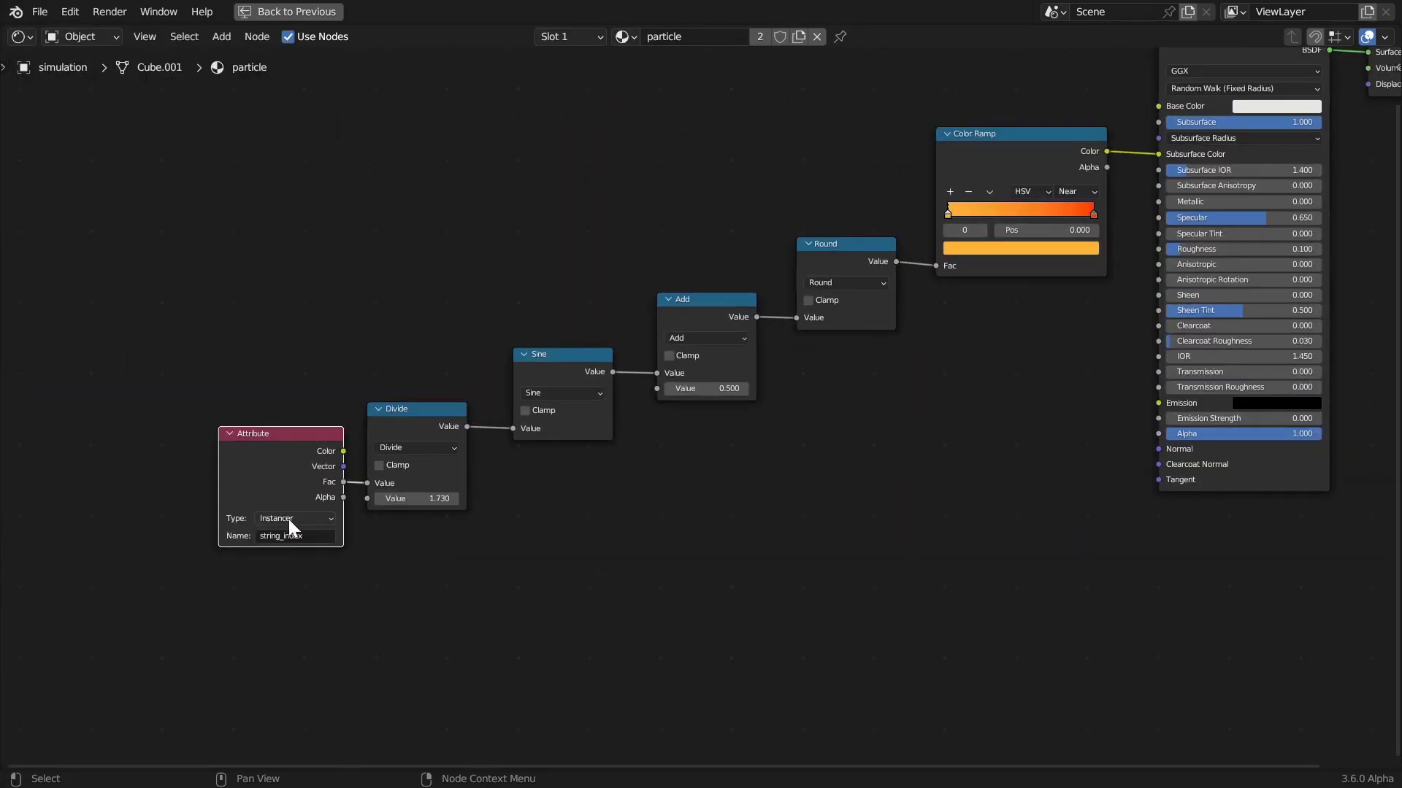
pyautogui.click(410, 433)
pyautogui.click(558, 361)
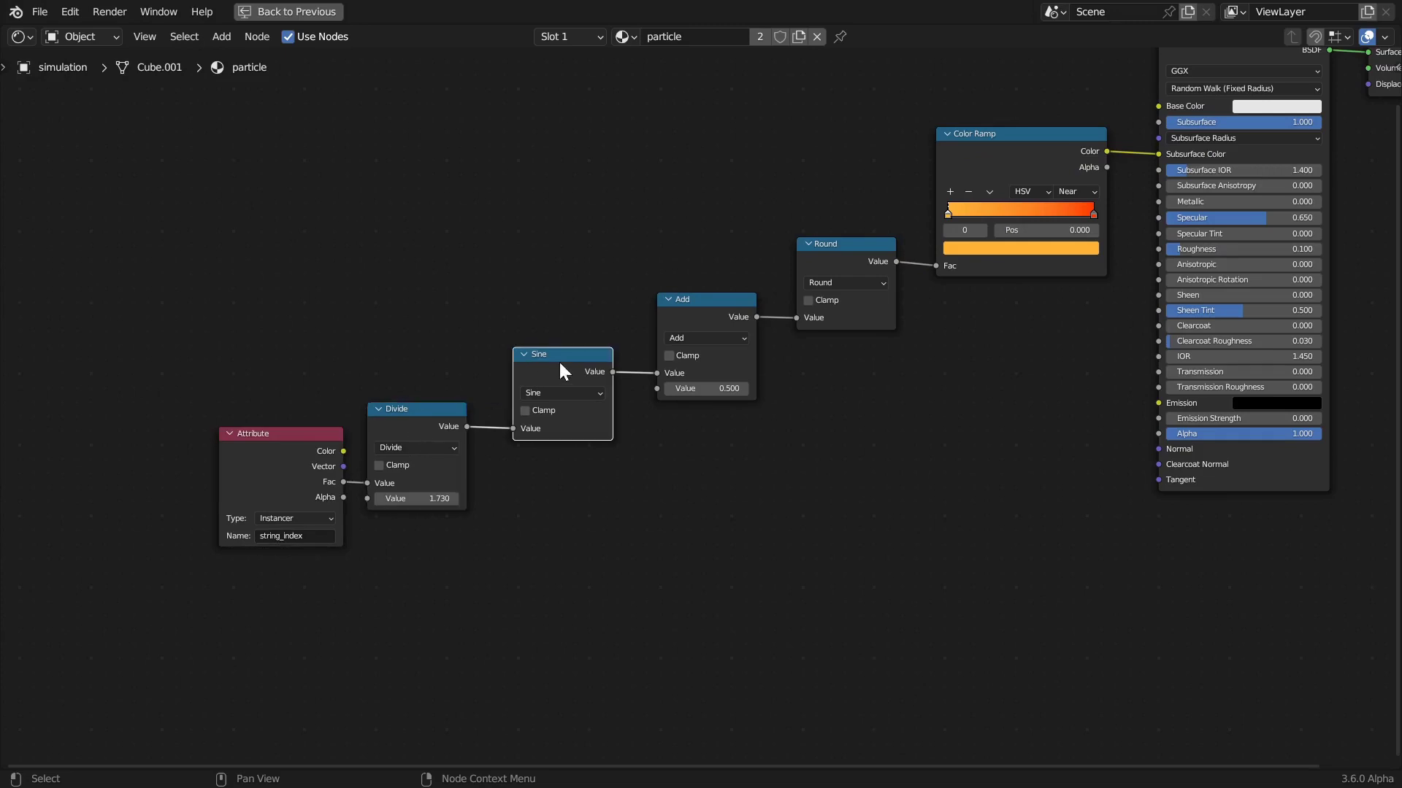
pyautogui.click(690, 314)
pyautogui.click(803, 258)
pyautogui.moveTo(997, 373); pyautogui.dragTo(610, 445, button='middle')
pyautogui.click(603, 220)
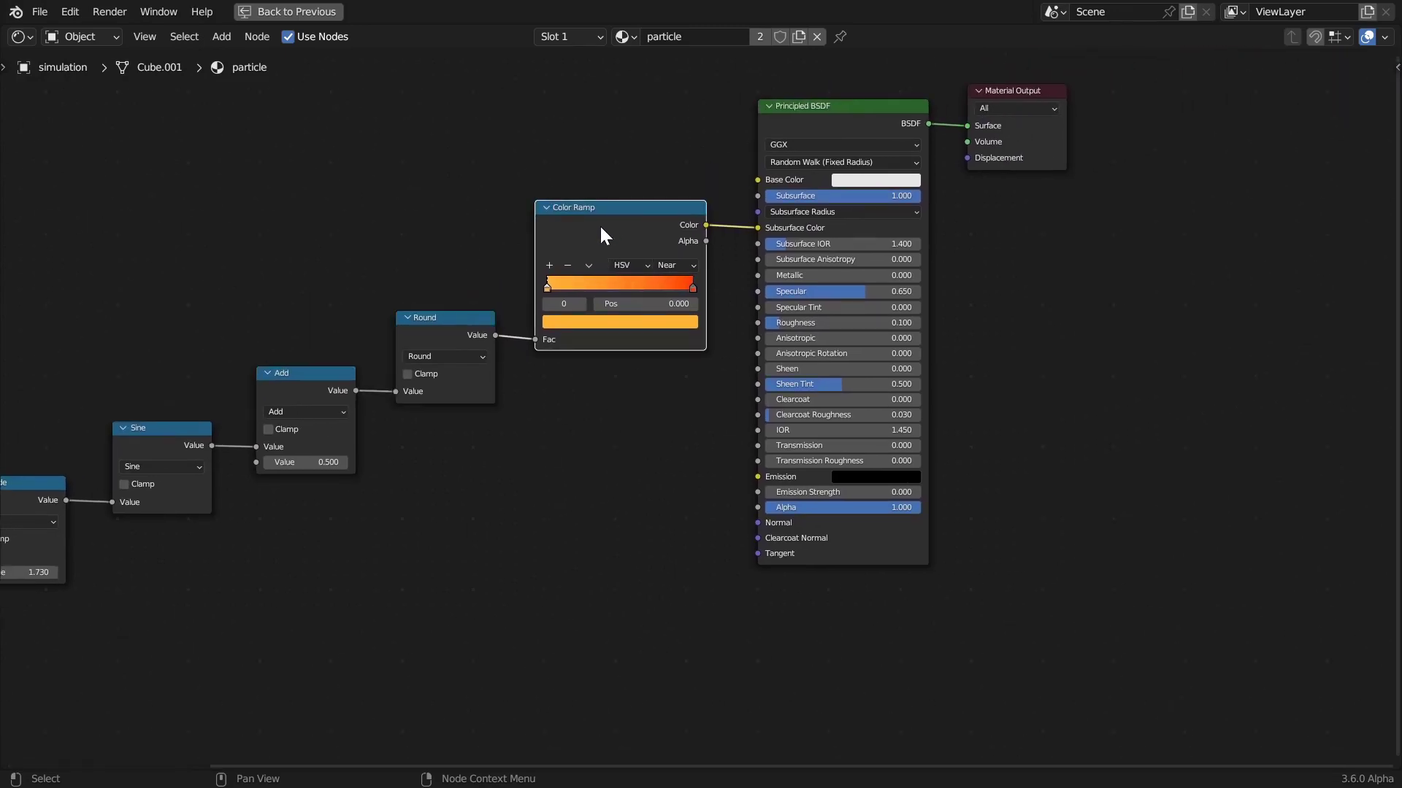
pyautogui.click(842, 110)
pyautogui.hotkey('ctrl', 'space')
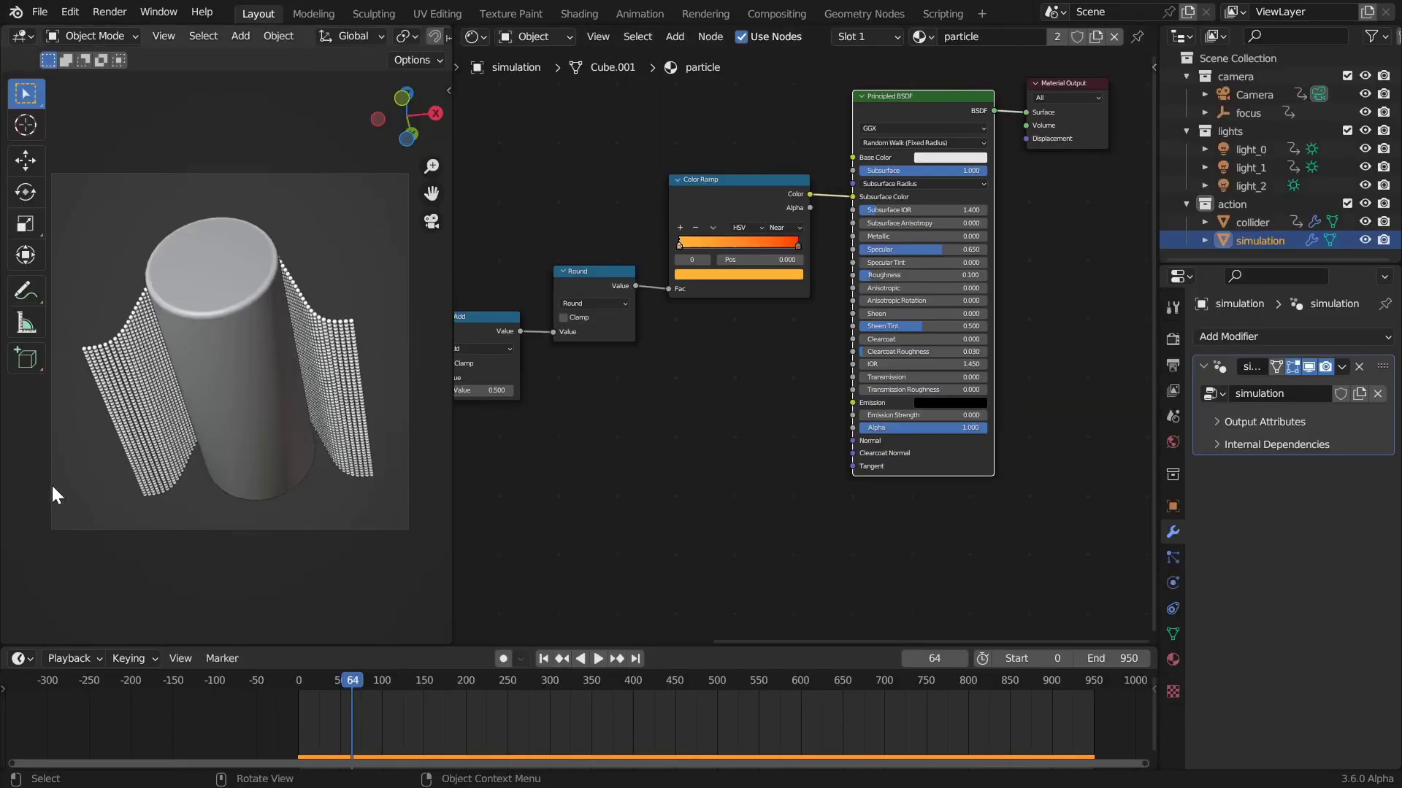
# - View the orange and cream beads through the camera, orbit the rendered preview, then switch to Solid shading
pyautogui.press('`')
pyautogui.click(208, 313)
pyautogui.moveTo(295, 309)
pyautogui.mouseDown(button='middle')
pyautogui.moveTo(257, 395)
pyautogui.moveTo(237, 276)
pyautogui.mouseUp(button='middle')
pyautogui.scroll(5, 308, 227)
pyautogui.moveTo(308, 228); pyautogui.dragTo(262, 376, button='middle')
pyautogui.scroll(4, 262, 378)
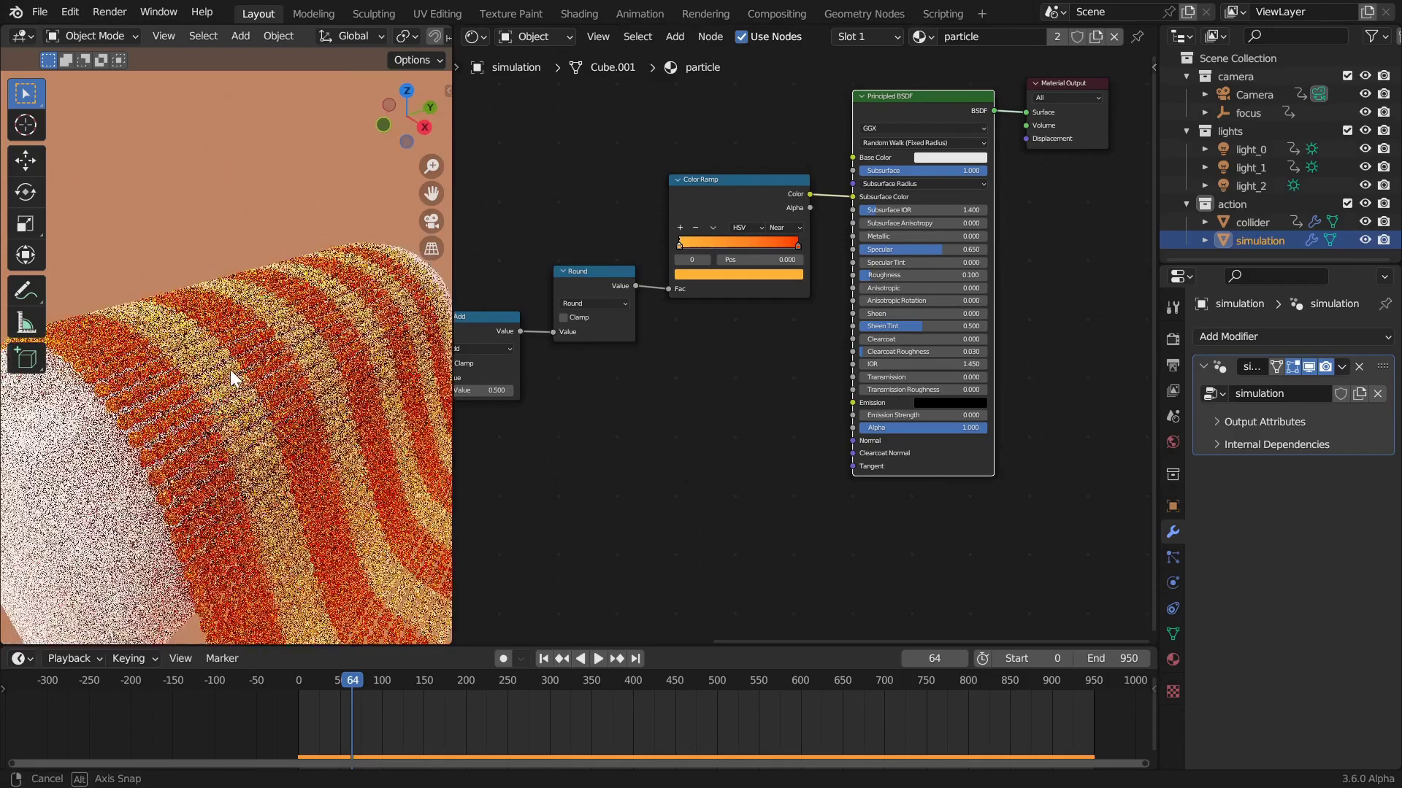
pyautogui.scroll(2, 231, 370)
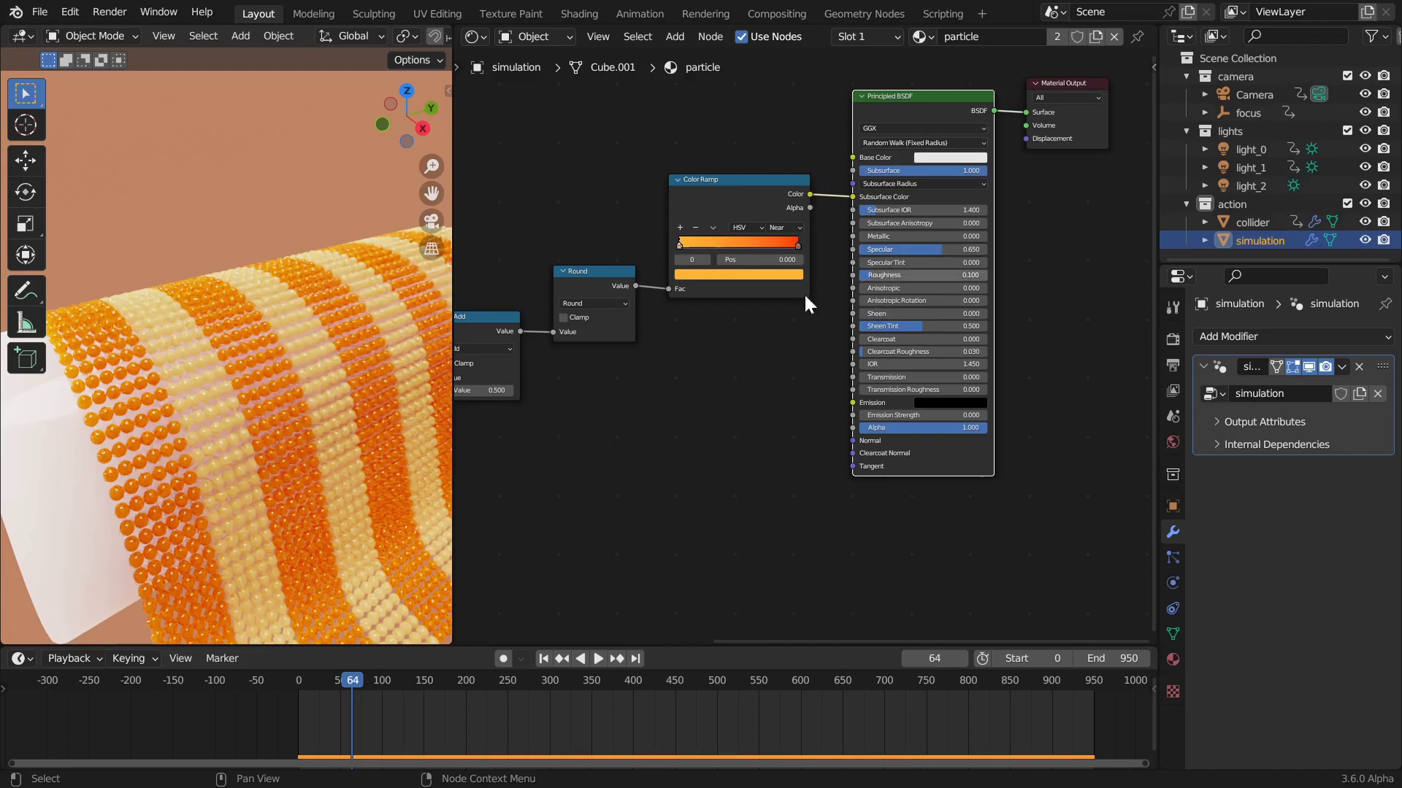
pyautogui.scroll(-5, 239, 391)
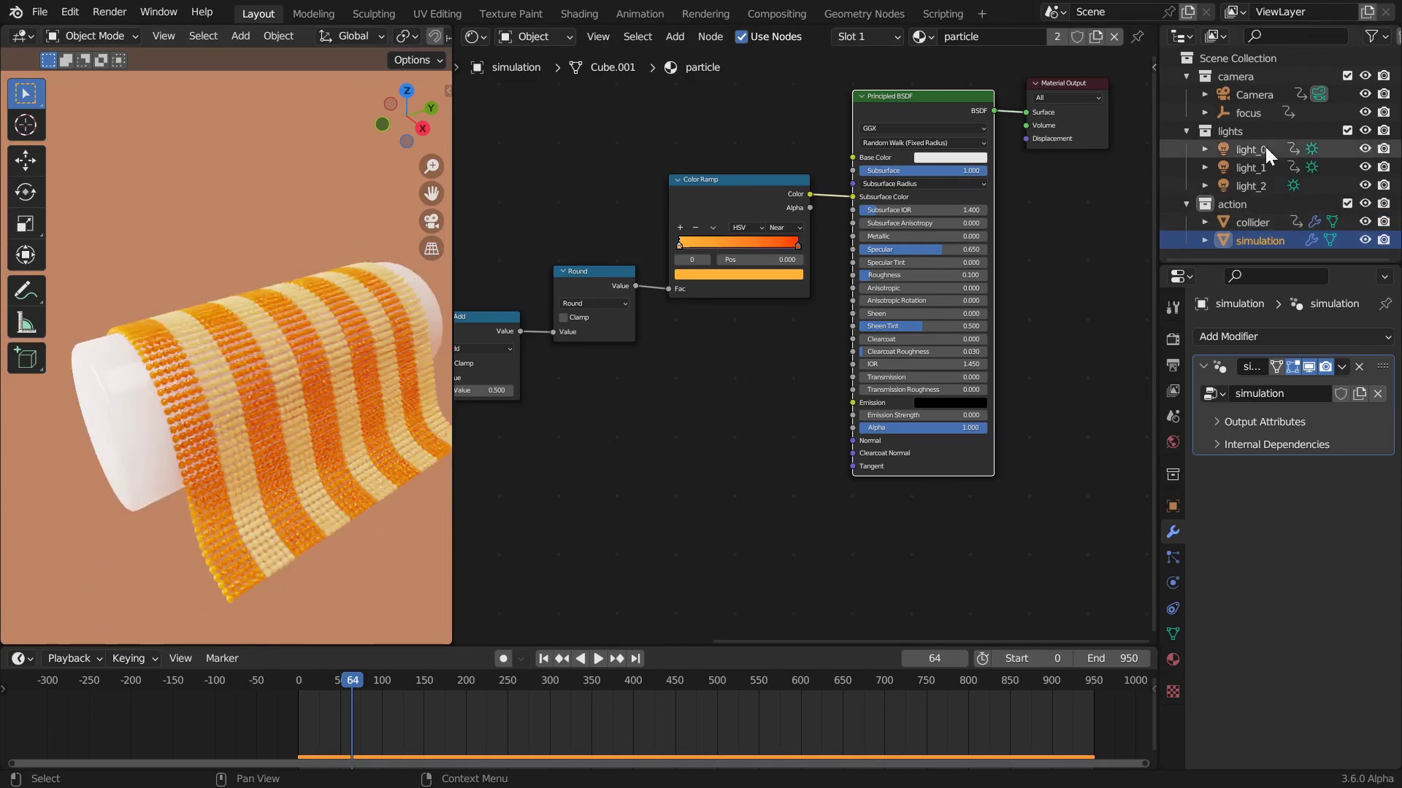
pyautogui.press('z')
pyautogui.click(430, 306)
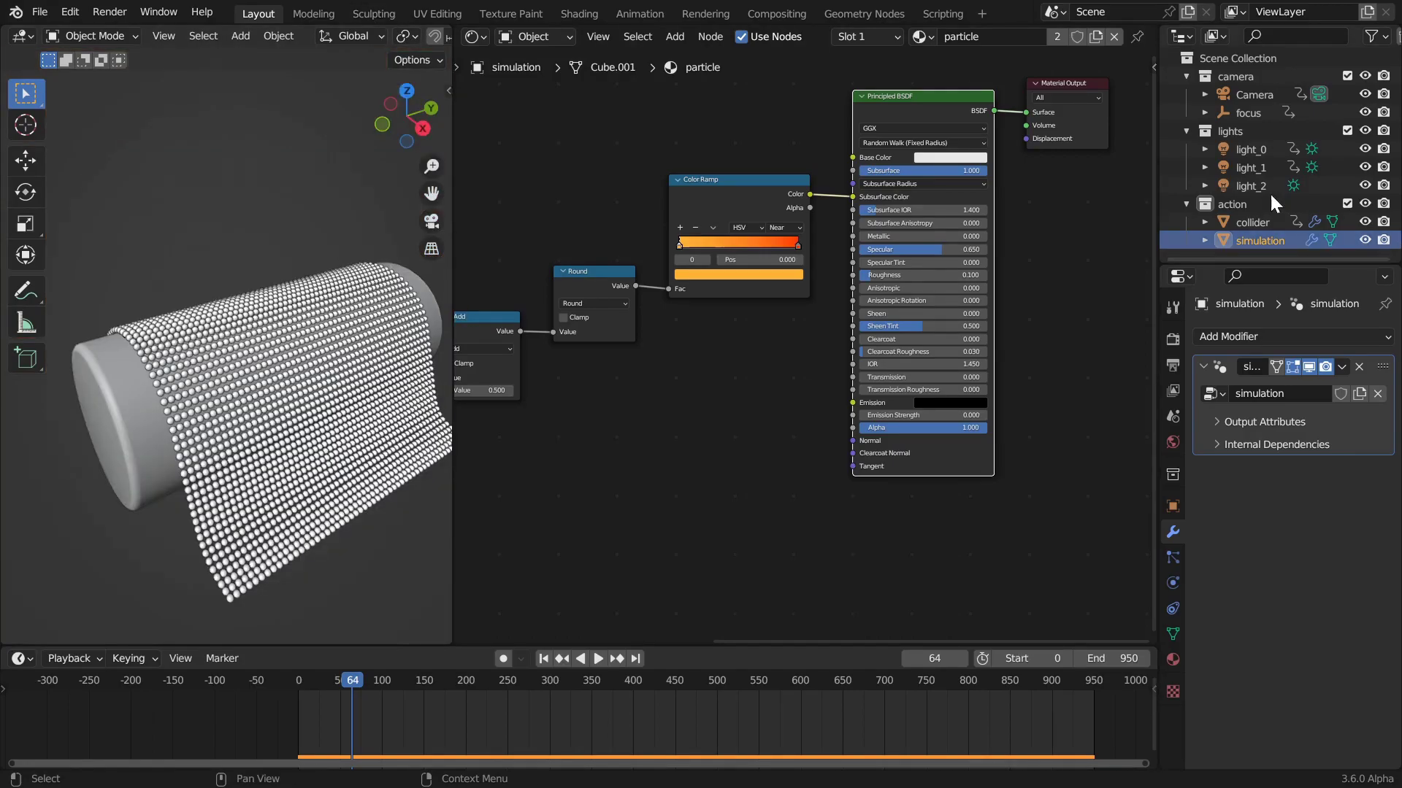